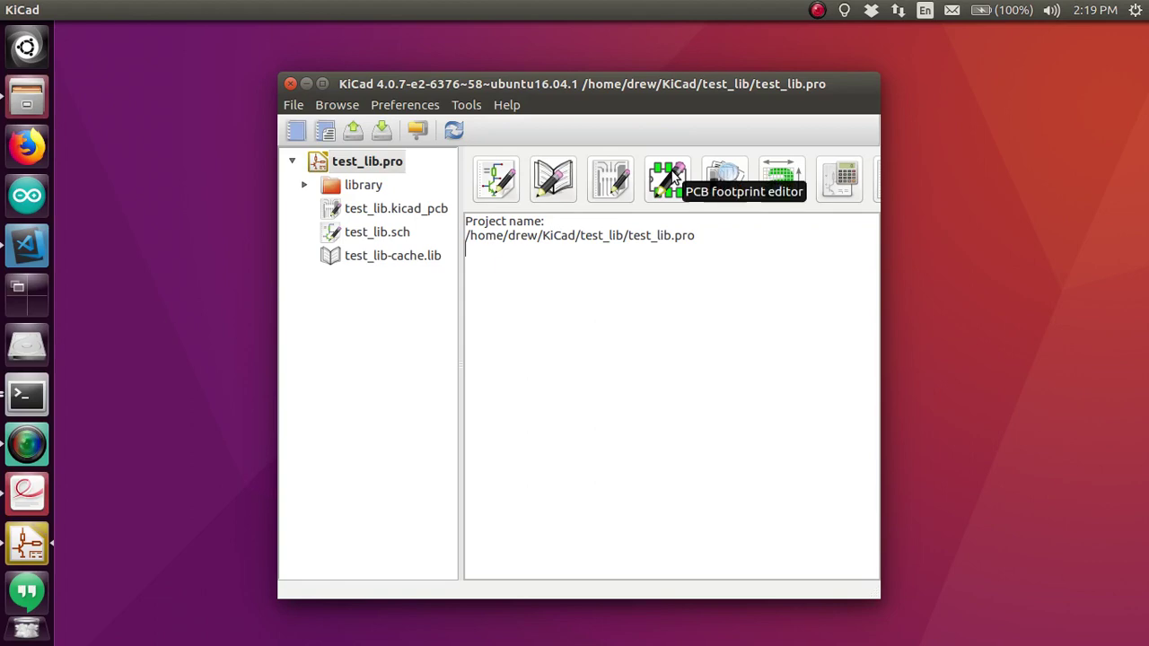
Open the footprint editor from test_lib and start loading a footprint from a library
{"action": "left_click", "coordinate": [672, 176]}
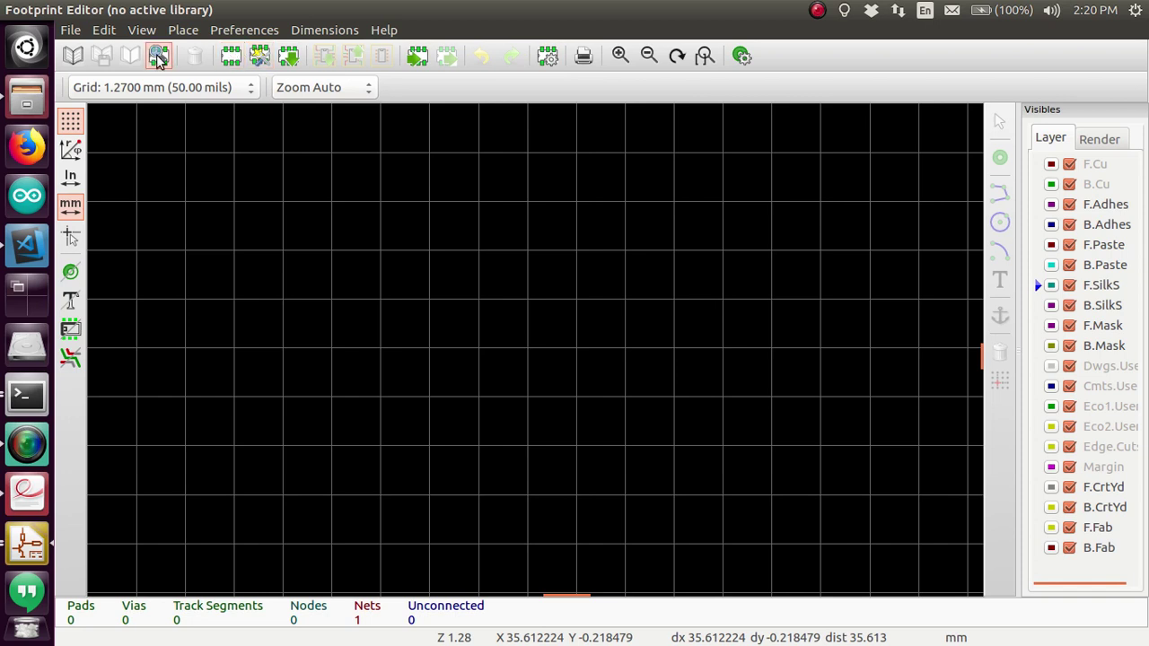
{"action": "left_click", "coordinate": [288, 57]}
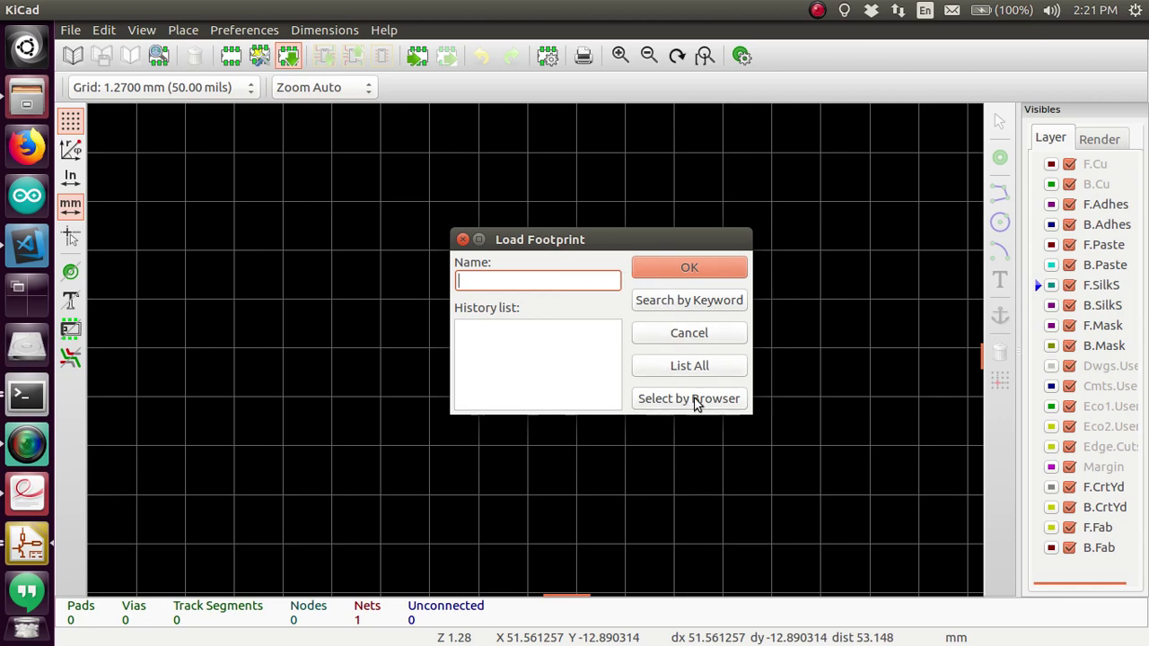
Switch the Load Footprint dialog to the visual Library Browser
{"action": "left_click", "coordinate": [660, 404]}
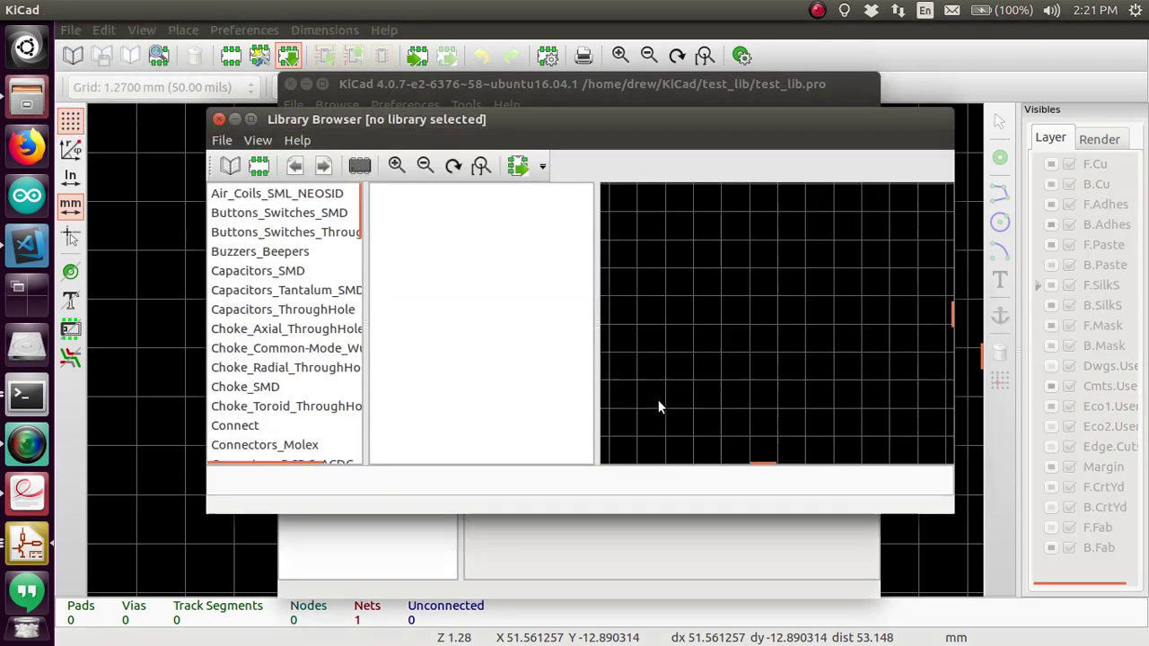
Browse down to the LEDs library and load its LED_0603 footprint into the editor
{"action": "left_click", "coordinate": [270, 196]}
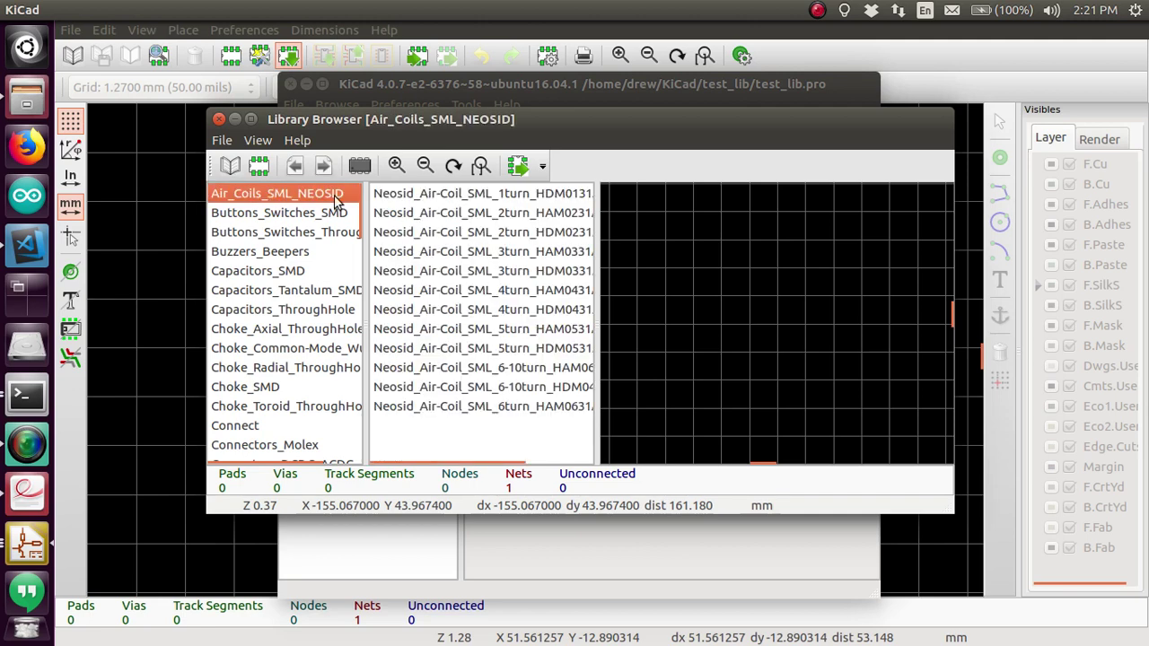
{"action": "left_click", "coordinate": [413, 192]}
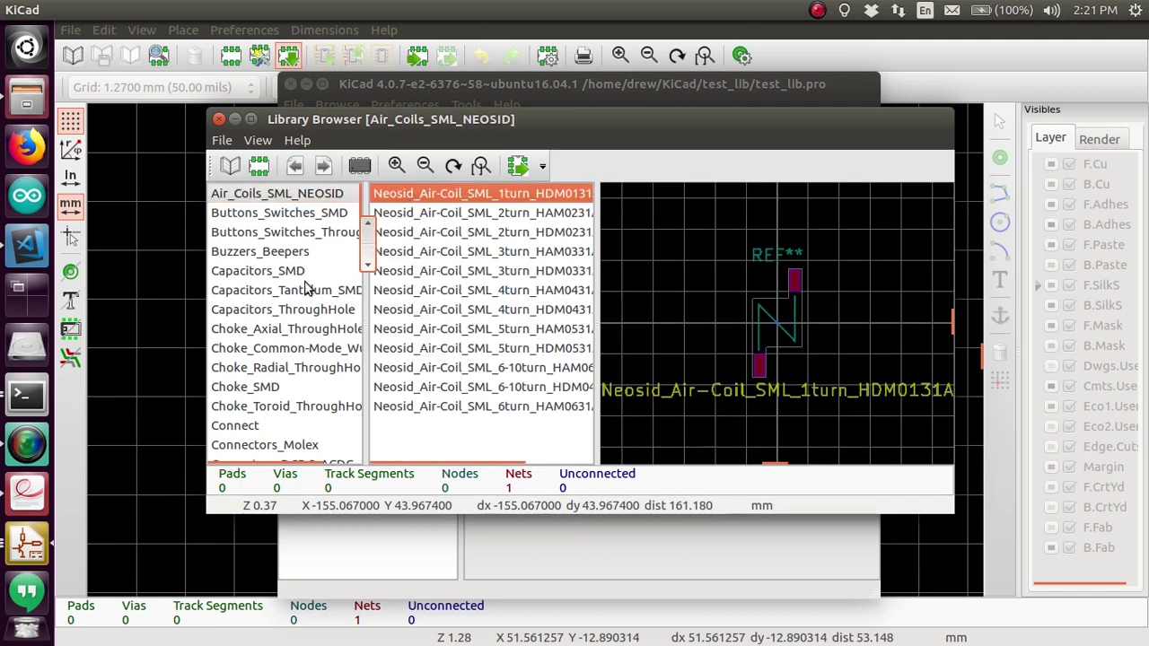
{"action": "scroll", "coordinate": [303, 289], "scroll_direction": "down", "scroll_amount": 5}
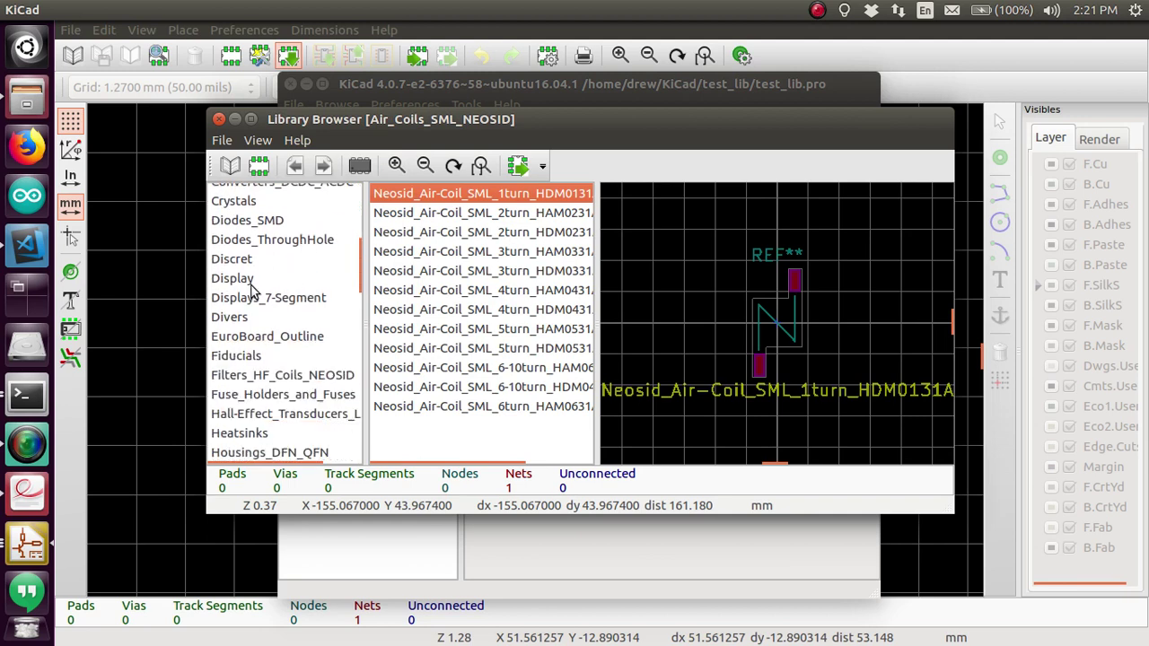
{"action": "scroll", "coordinate": [225, 301], "scroll_direction": "down", "scroll_amount": 4}
{"action": "scroll", "coordinate": [222, 301], "scroll_direction": "down", "scroll_amount": 2}
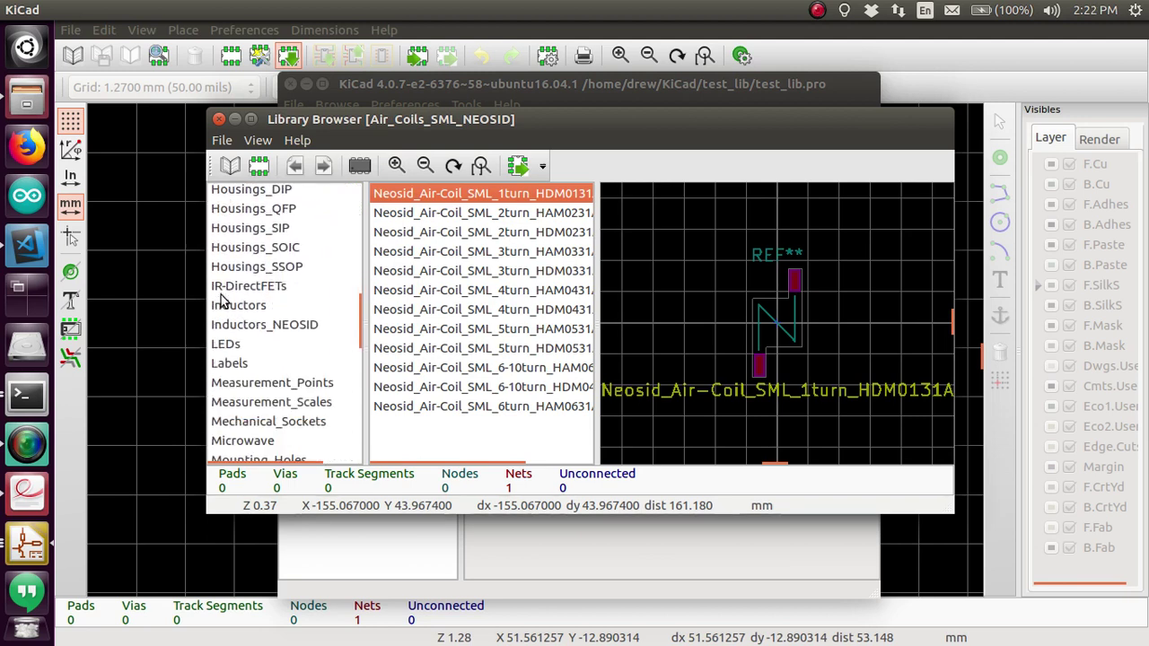
{"action": "left_click", "coordinate": [225, 344]}
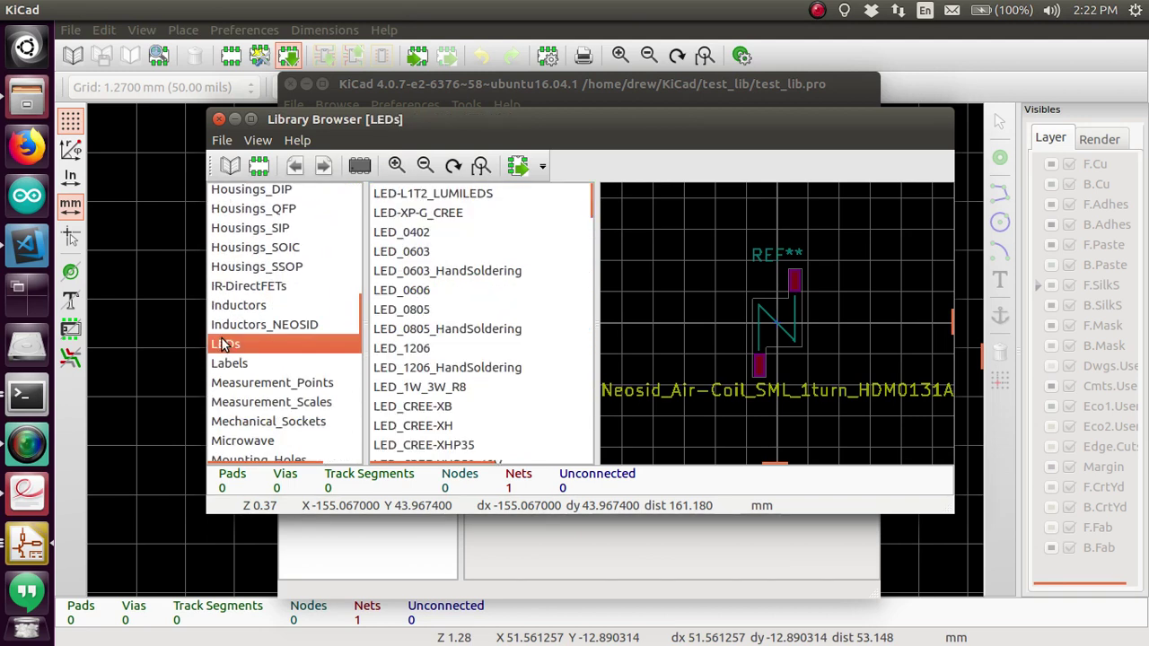
{"action": "left_click", "coordinate": [401, 255]}
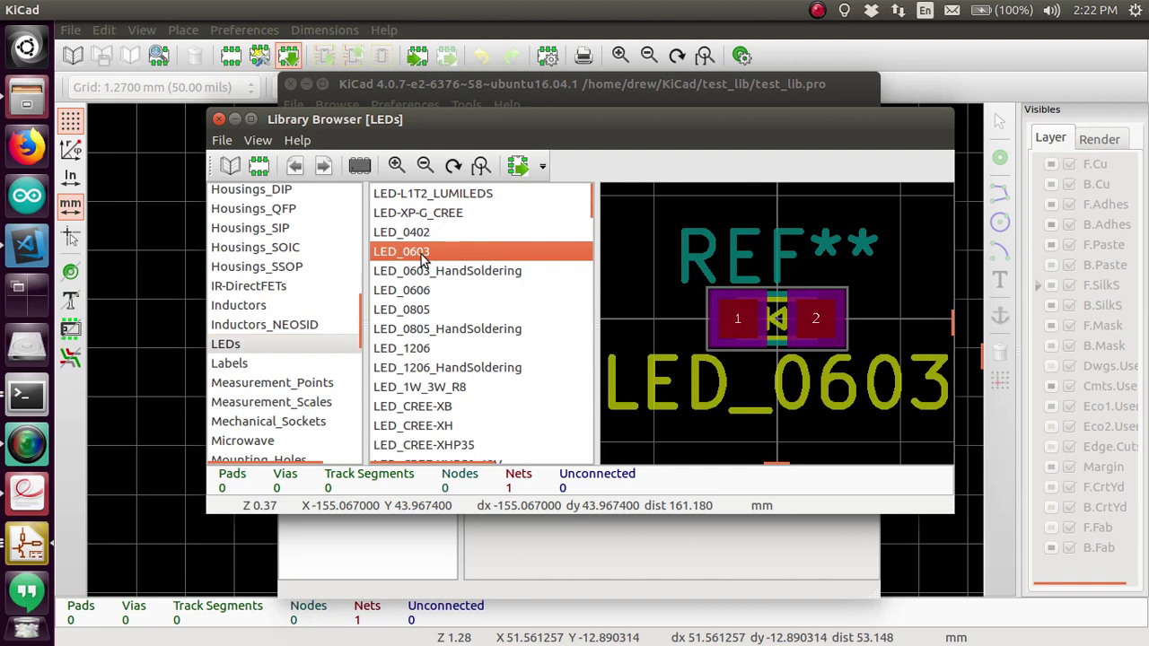
{"action": "double_click", "coordinate": [420, 255]}
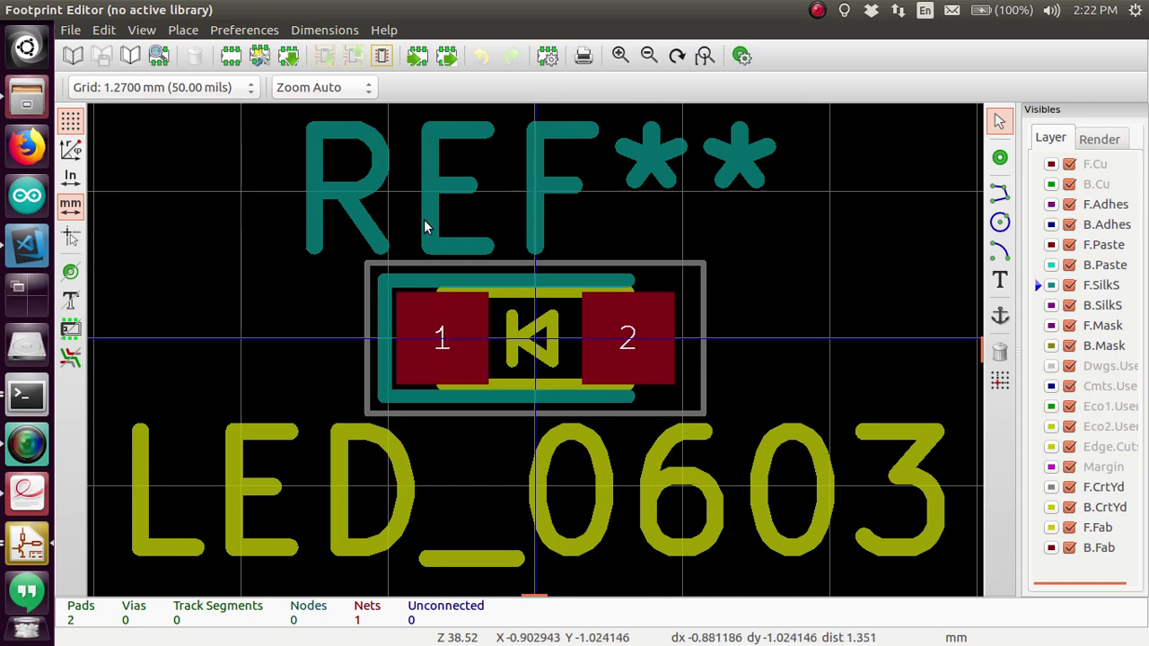
Change the footprint reference text from REF** to D**, then begin saving into a new library
{"action": "double_click", "coordinate": [444, 190]}
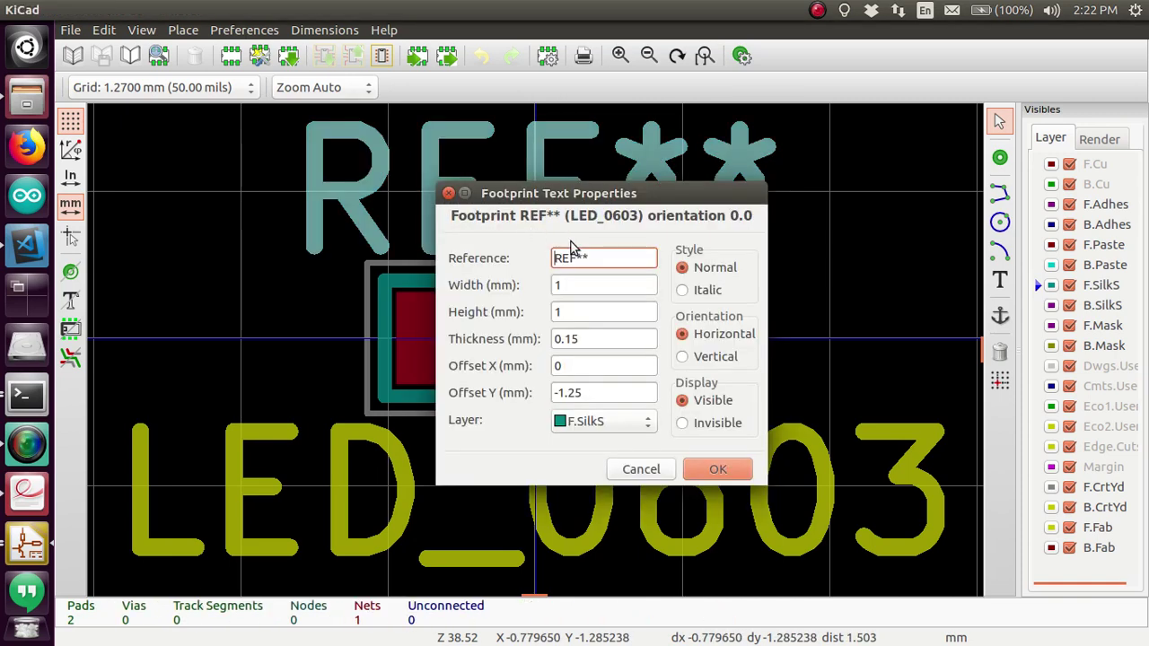
{"action": "left_click_drag", "start_coordinate": [577, 258], "coordinate": [541, 260]}
{"action": "type", "text": "D"}
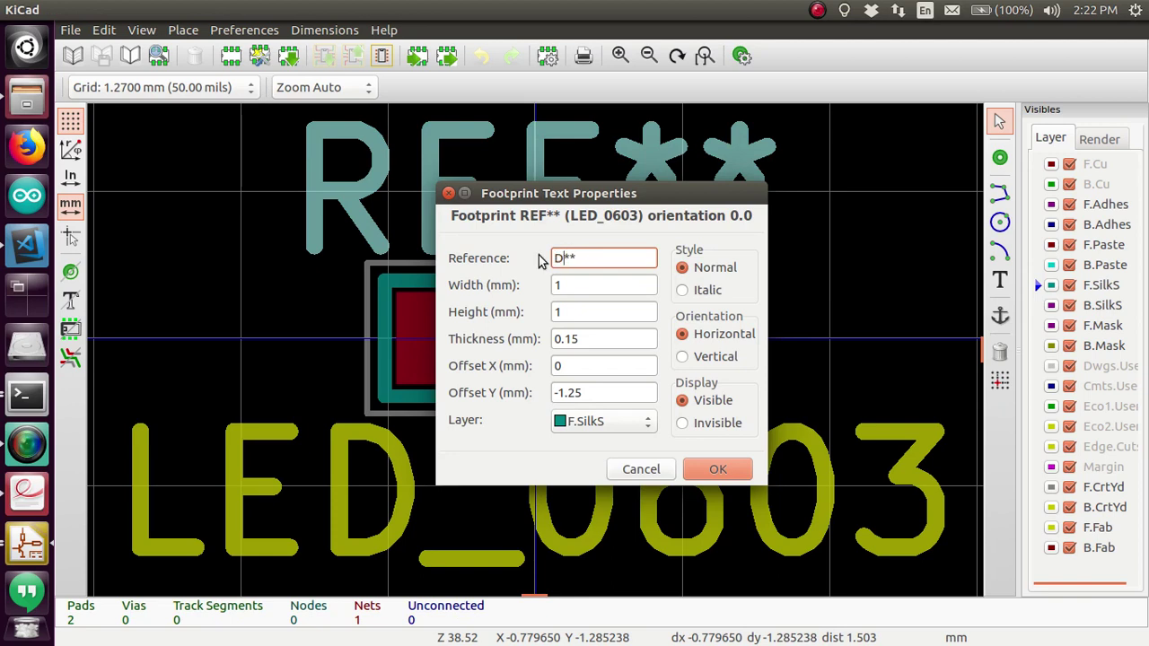
{"action": "left_click", "coordinate": [717, 466]}
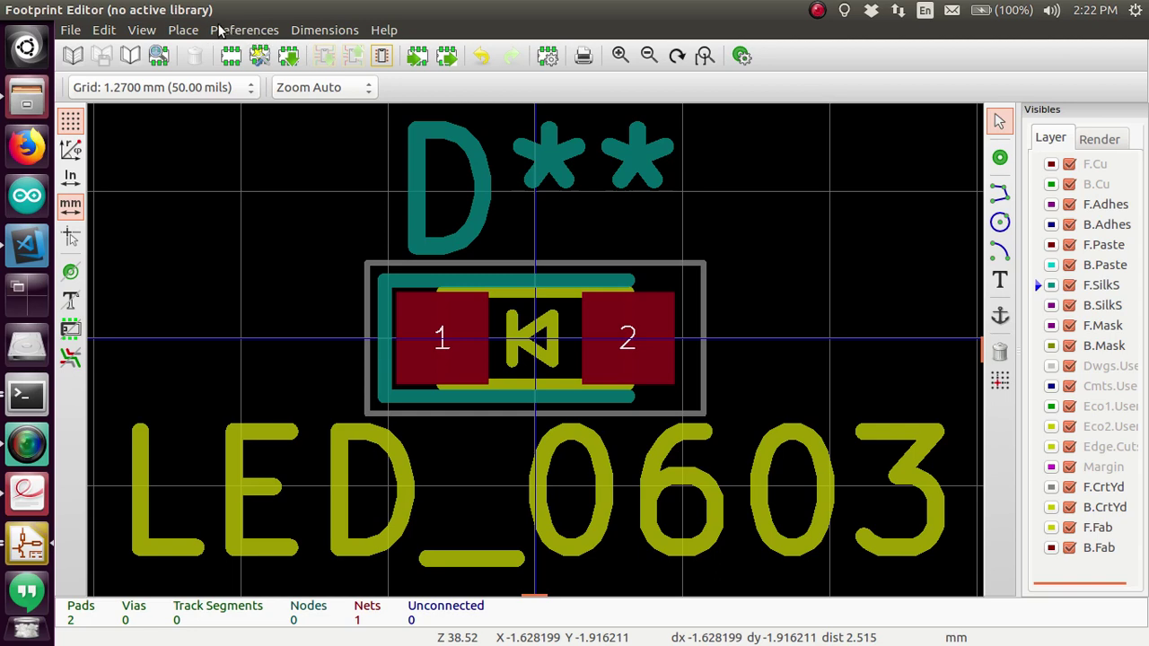
{"action": "left_click", "coordinate": [131, 56]}
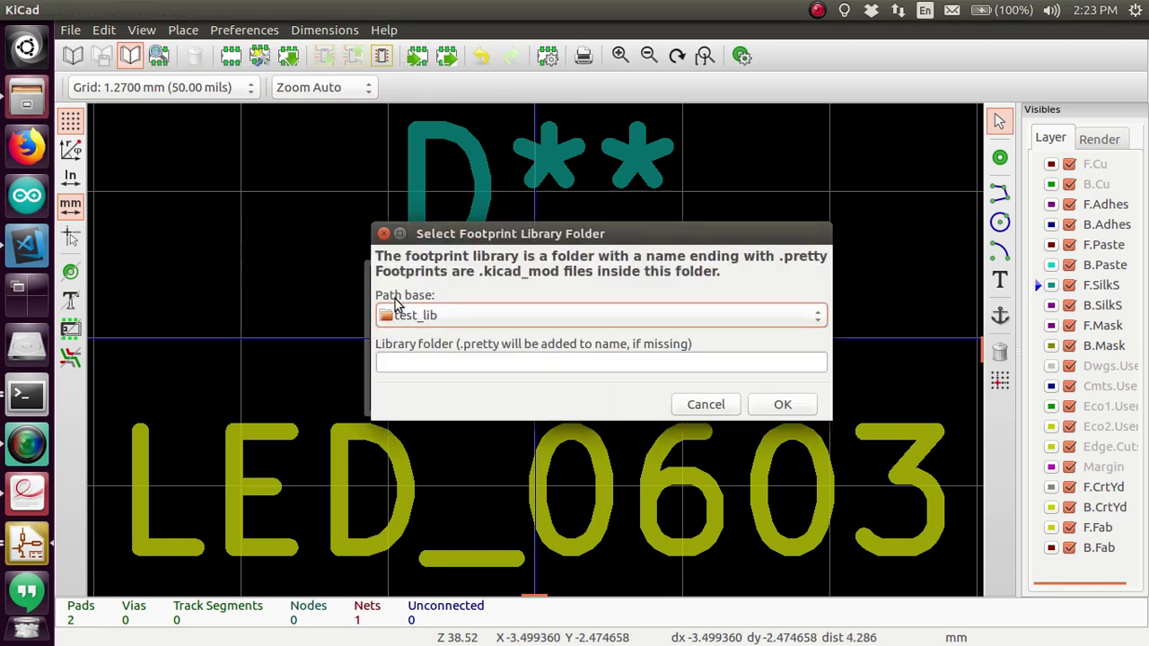
Save LED_0603 into a new library folder named LEDS under test_lib
{"action": "left_click", "coordinate": [421, 361]}
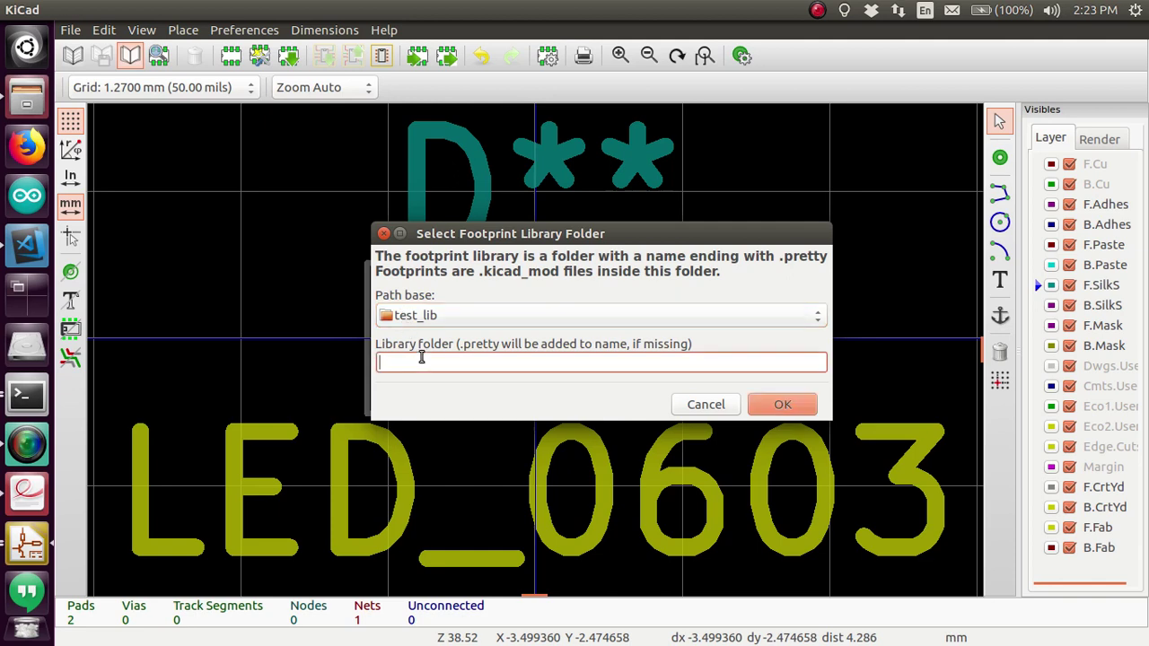
{"action": "type", "text": "LEDS"}
{"action": "left_click", "coordinate": [791, 400]}
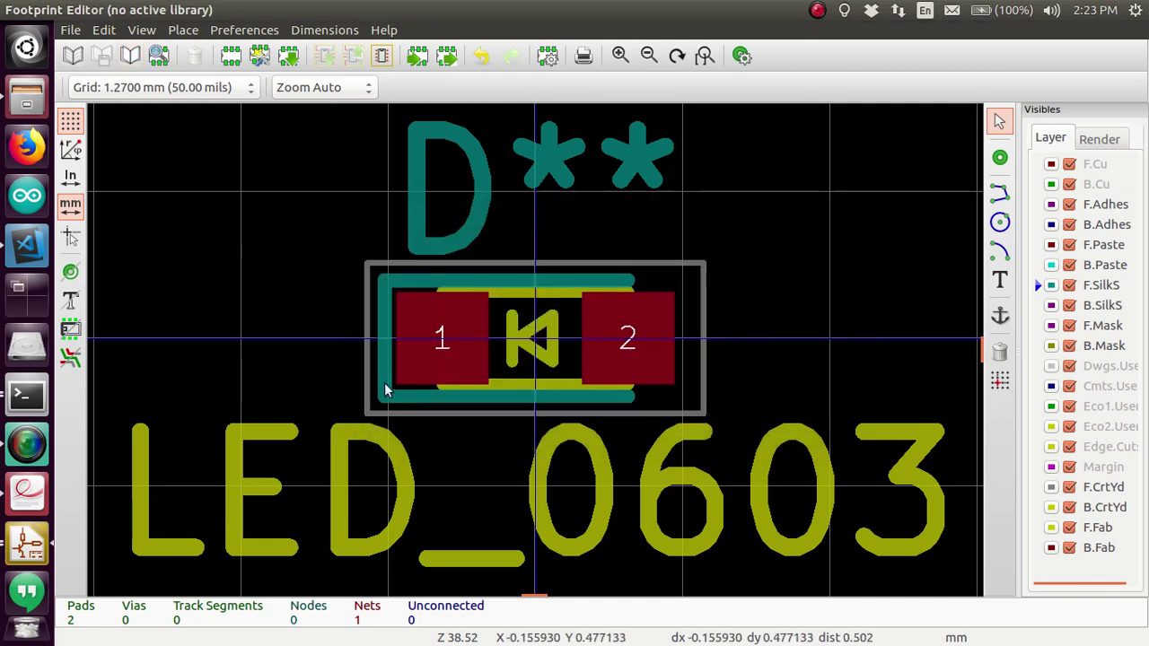
{"action": "key", "text": "Home"}
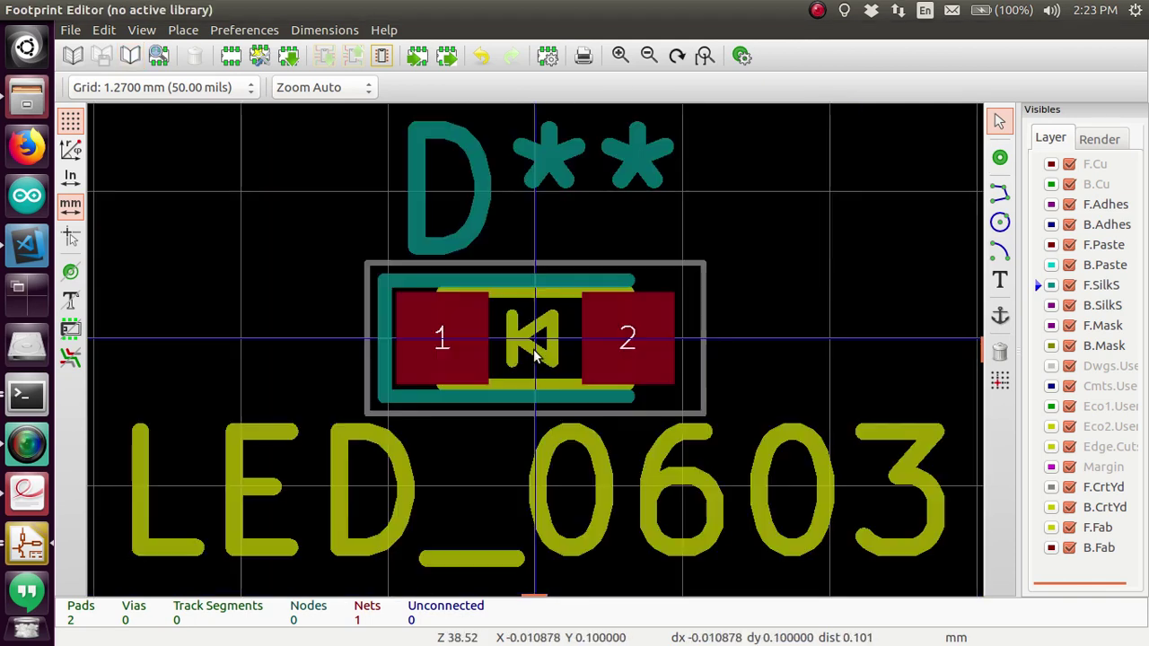
{"action": "right_click", "coordinate": [24, 105]}
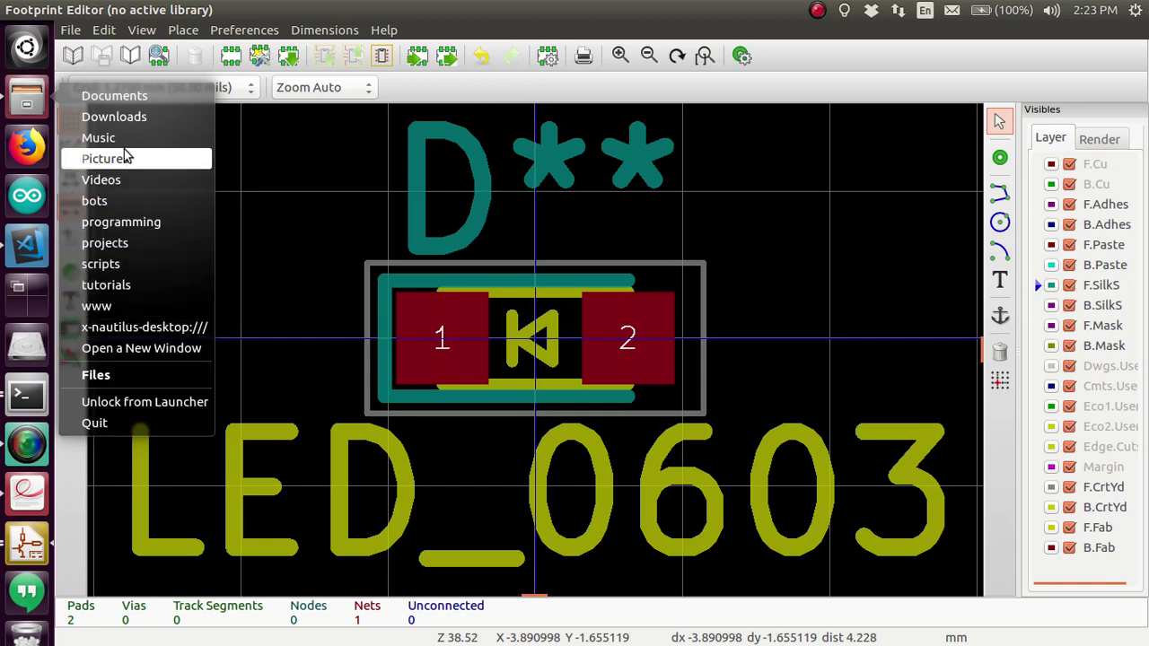
{"action": "left_click", "coordinate": [128, 96]}
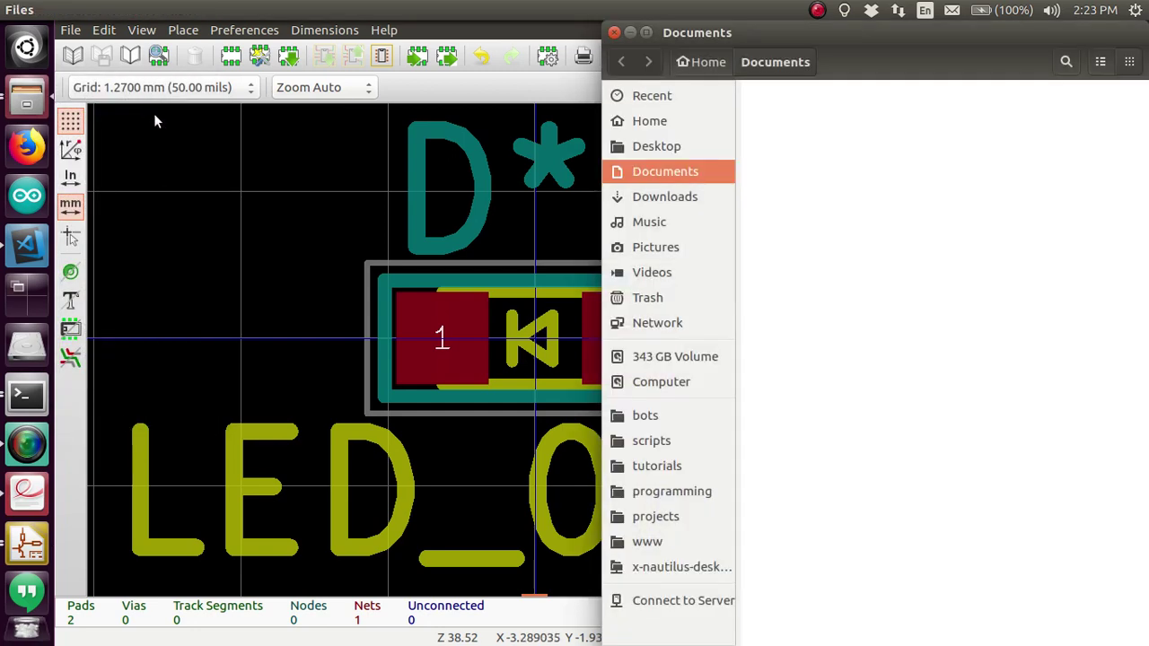
{"action": "left_click", "coordinate": [641, 122]}
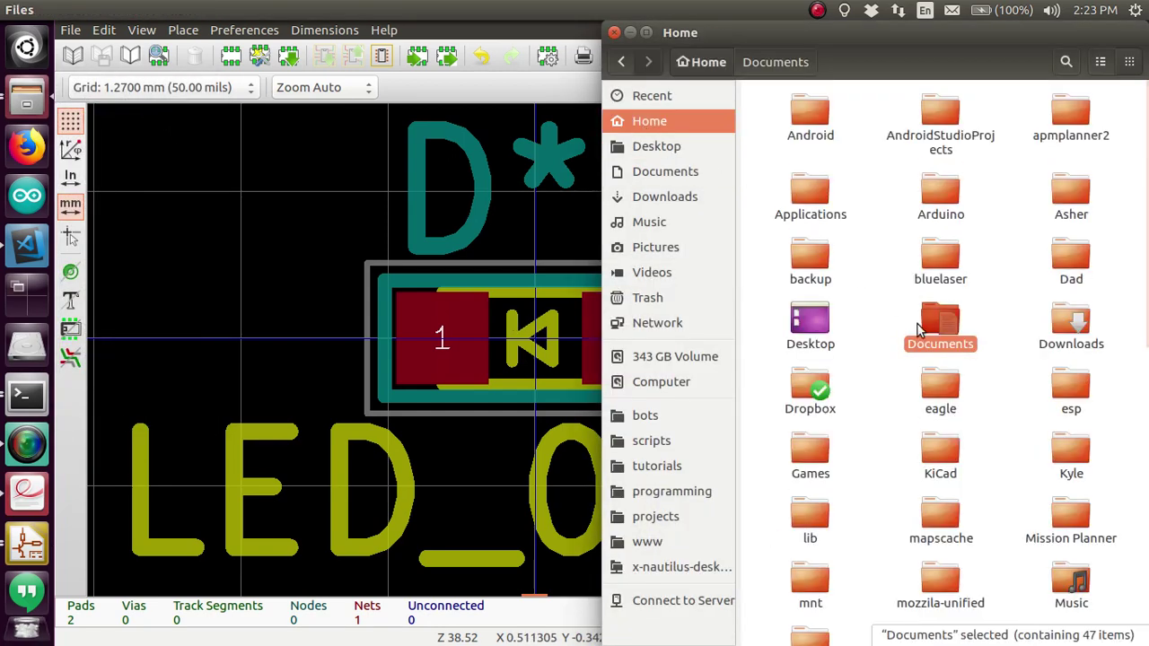
{"action": "double_click", "coordinate": [934, 460]}
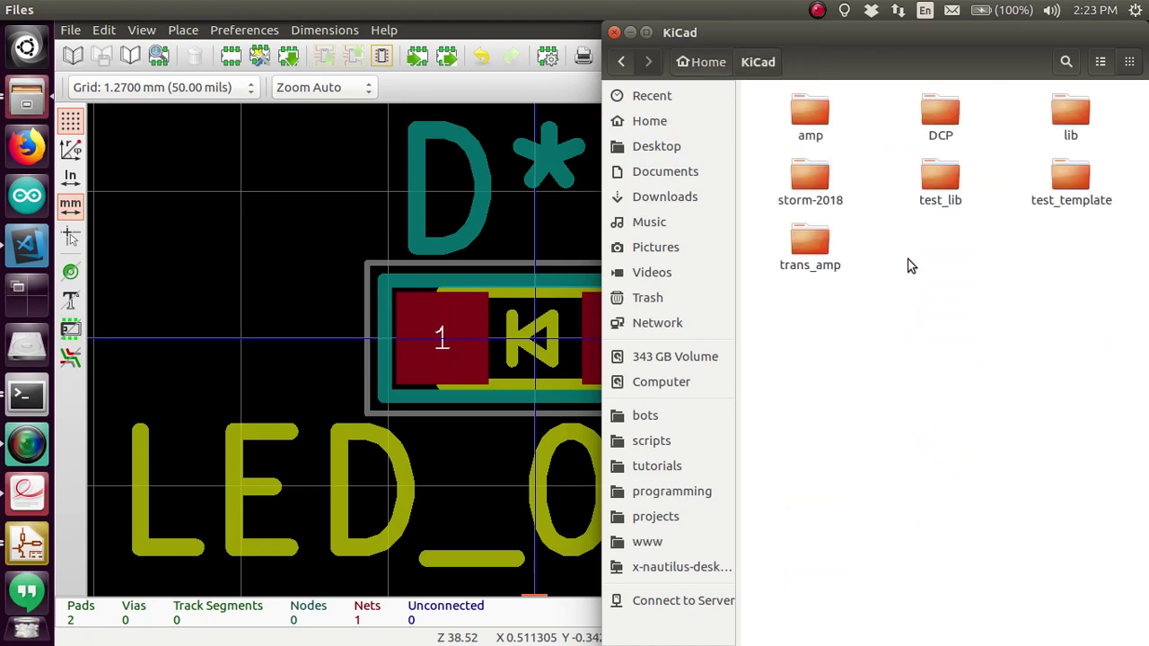
{"action": "double_click", "coordinate": [941, 180]}
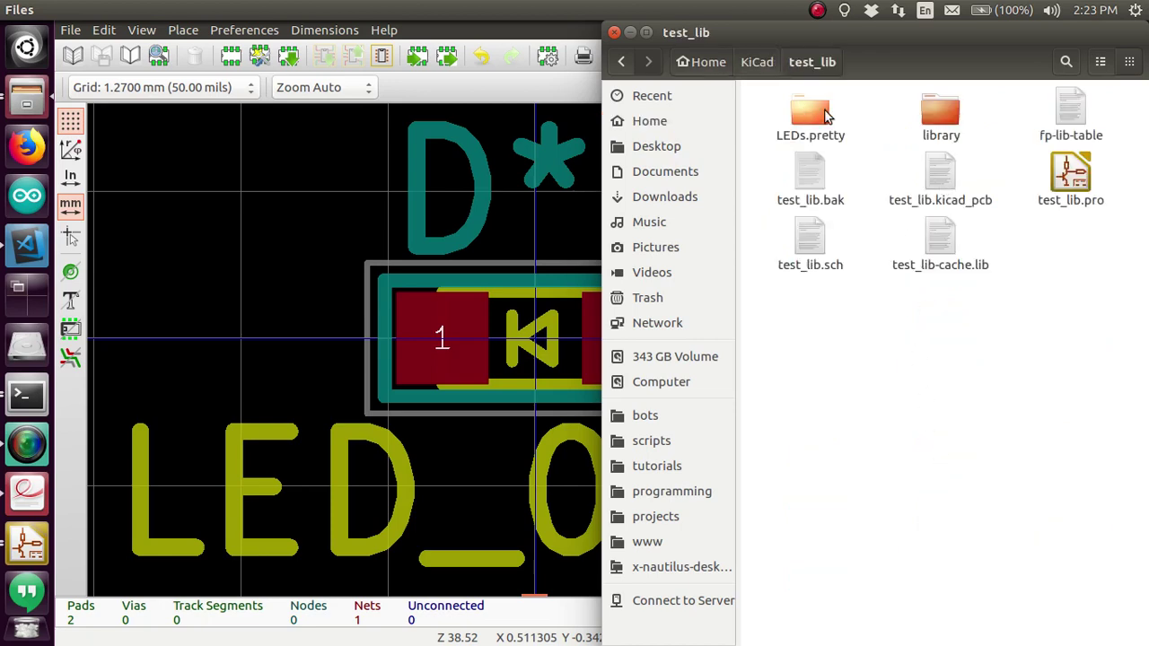
{"action": "left_click", "coordinate": [811, 110]}
{"action": "double_click", "coordinate": [811, 109]}
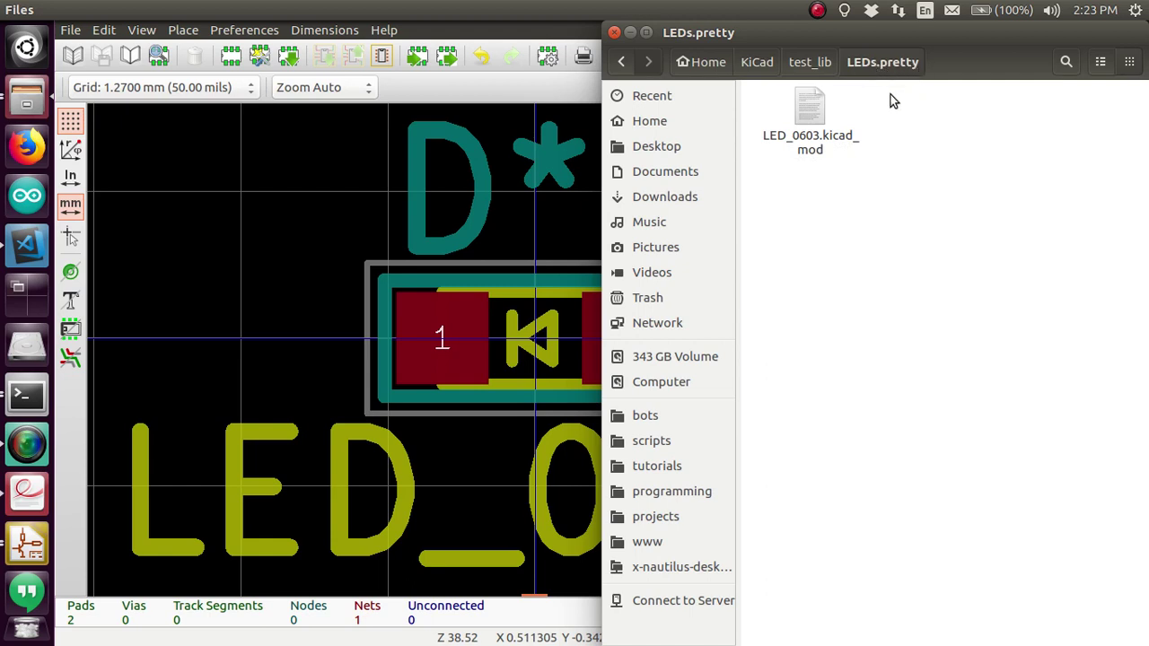
{"action": "left_click", "coordinate": [821, 67]}
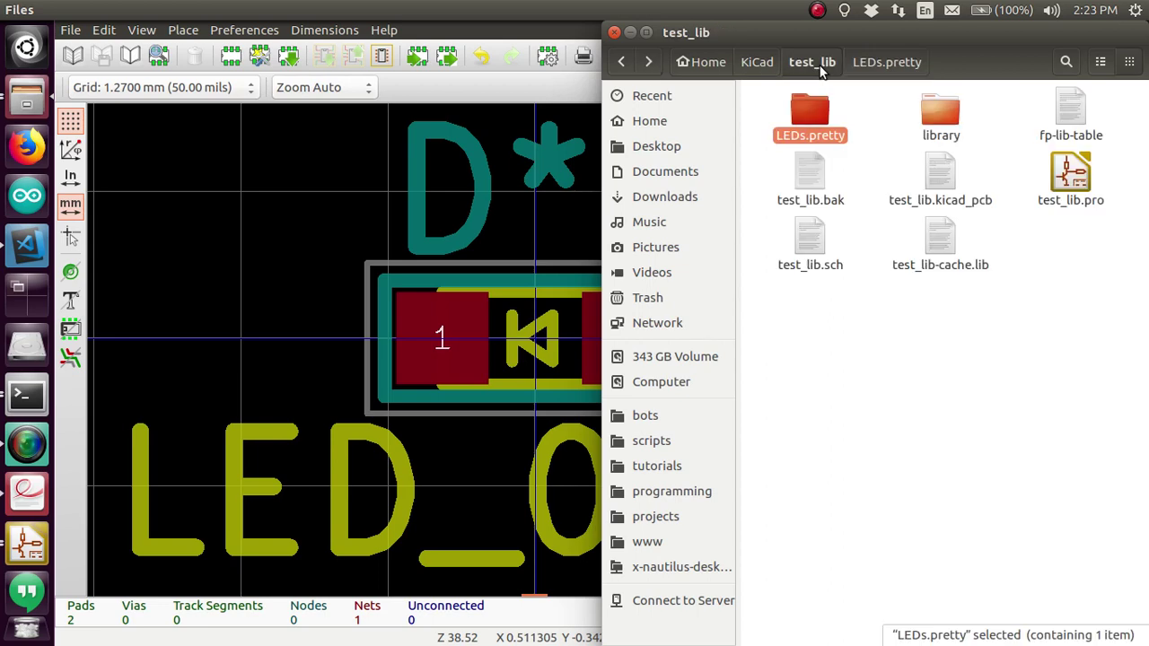
{"action": "left_click", "coordinate": [878, 123]}
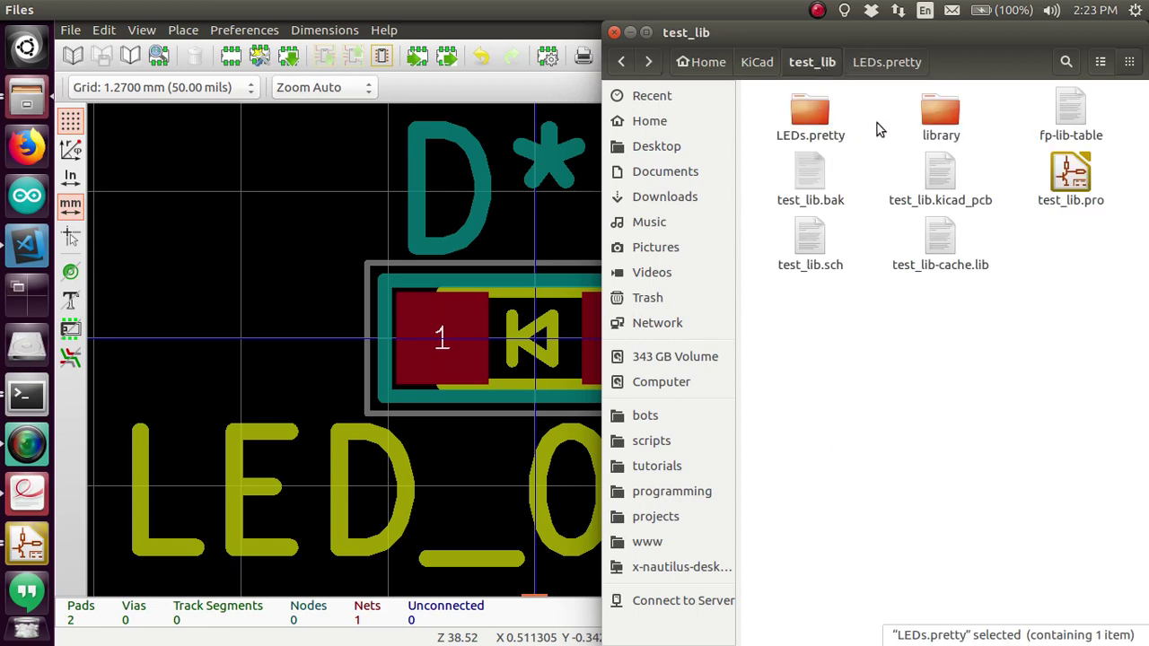
{"action": "left_click", "coordinate": [633, 33]}
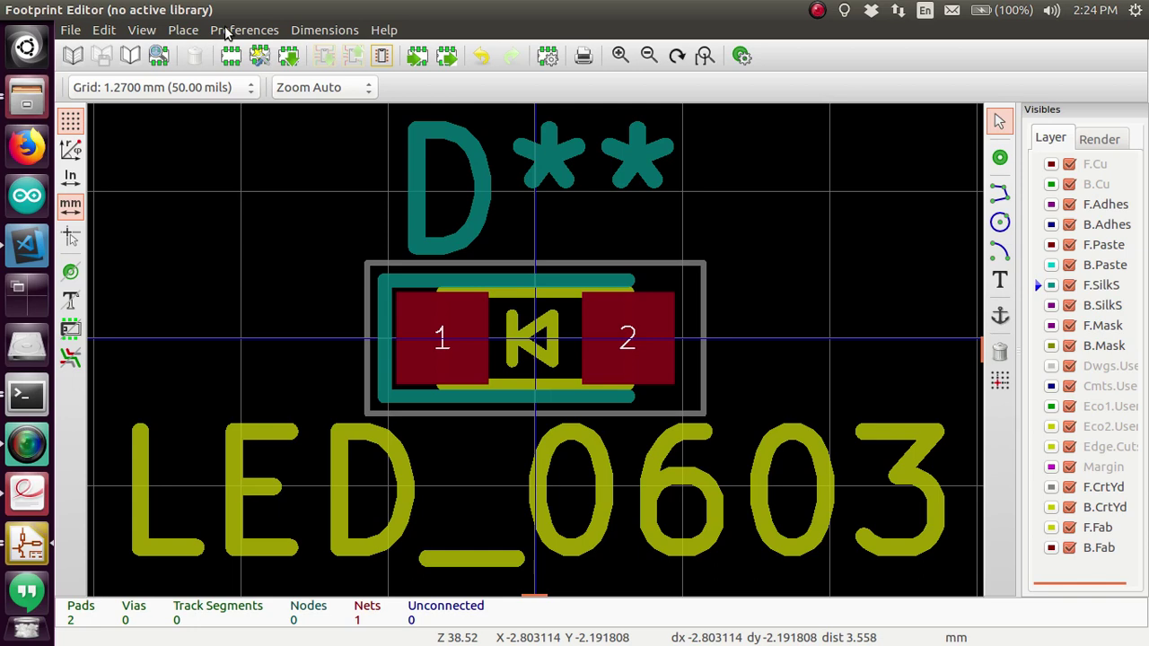
{"action": "left_click", "coordinate": [270, 31]}
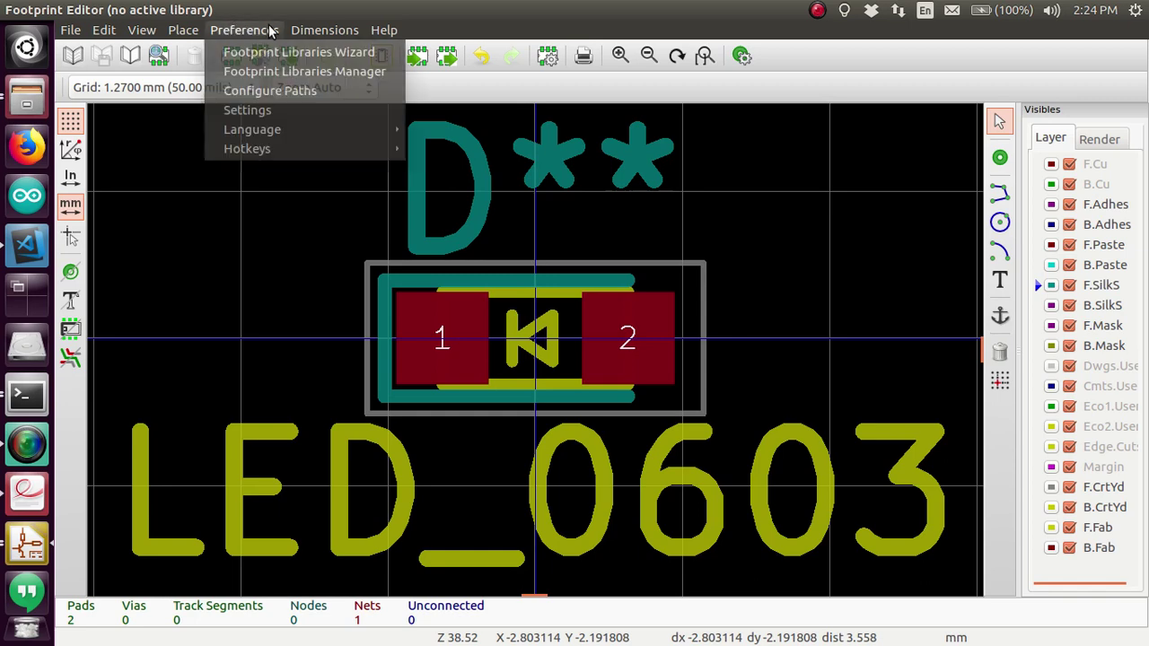
Open the footprint library tables, review the Global Libraries list, and launch Append with Wizard
{"action": "left_click", "coordinate": [269, 75]}
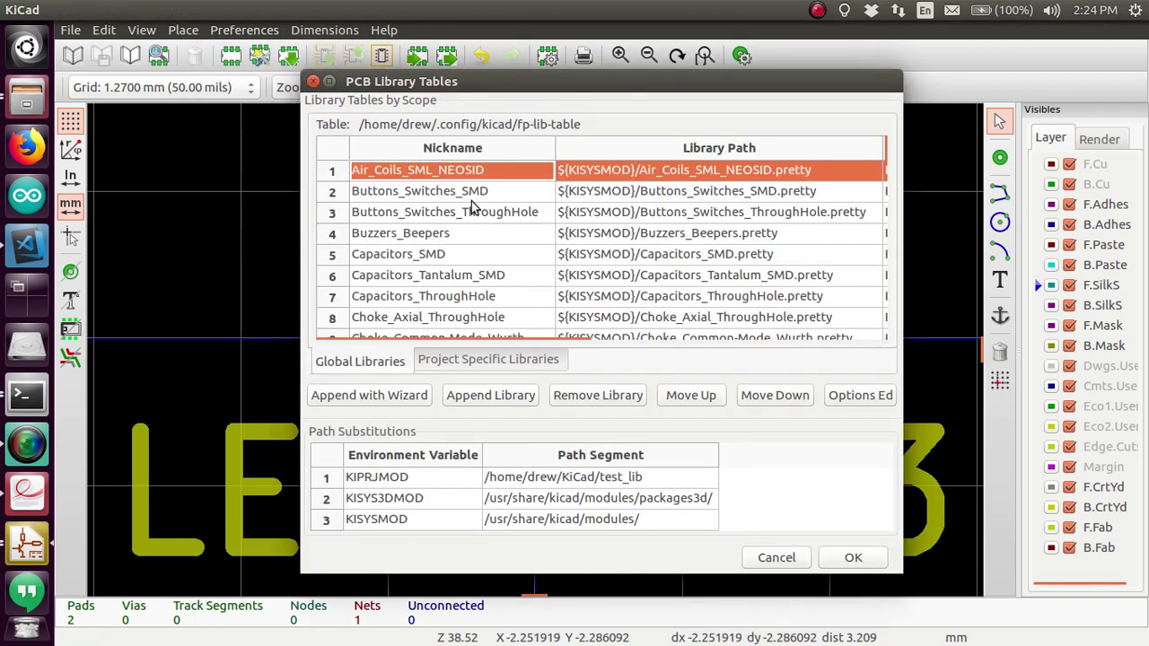
{"action": "scroll", "coordinate": [472, 208], "scroll_direction": "down", "scroll_amount": 12}
{"action": "scroll", "coordinate": [471, 201], "scroll_direction": "down", "scroll_amount": 10}
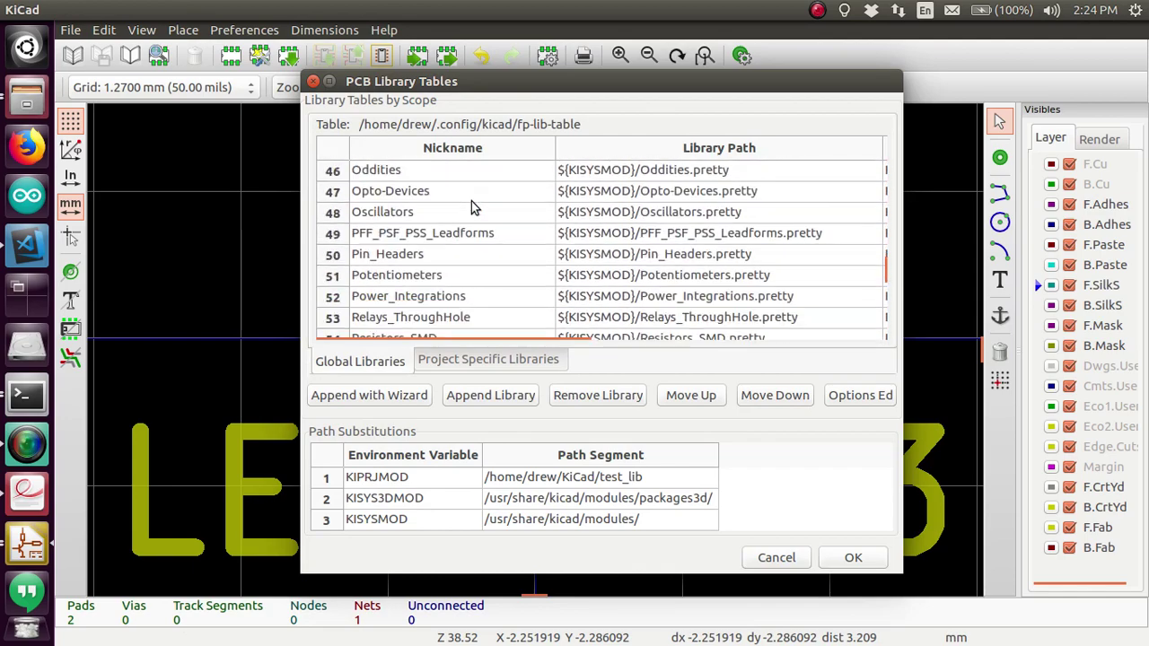
{"action": "scroll", "coordinate": [474, 205], "scroll_direction": "up", "scroll_amount": 20}
{"action": "scroll", "coordinate": [472, 208], "scroll_direction": "up", "scroll_amount": 3}
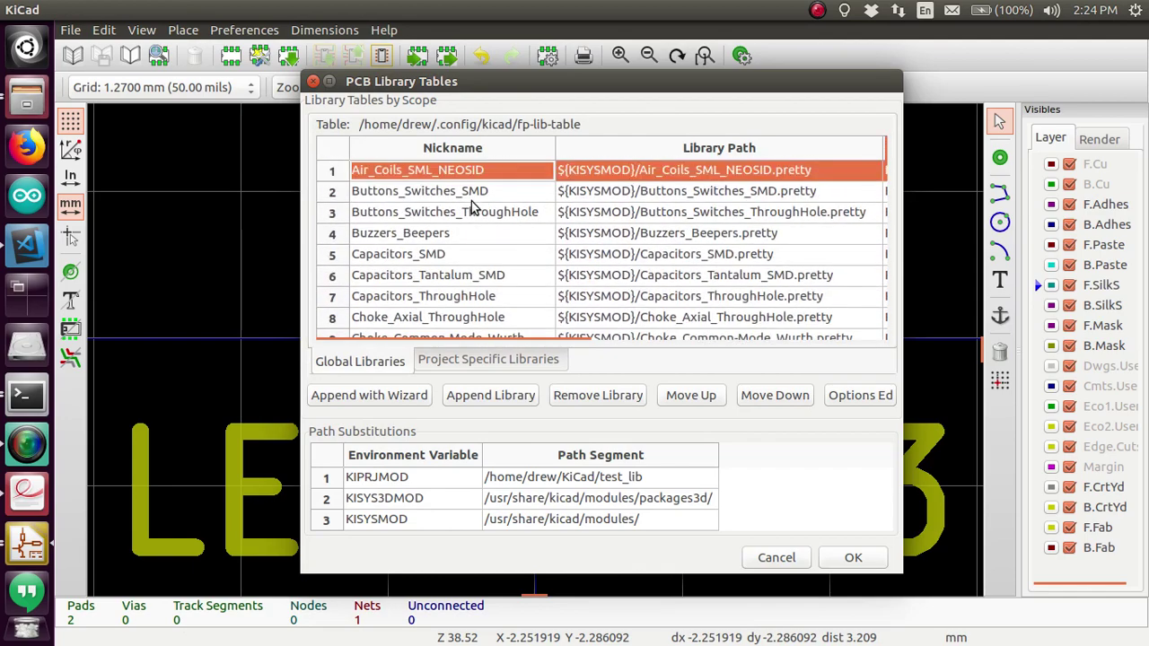
{"action": "scroll", "coordinate": [473, 207], "scroll_direction": "down", "scroll_amount": 20}
{"action": "scroll", "coordinate": [474, 208], "scroll_direction": "down", "scroll_amount": 2}
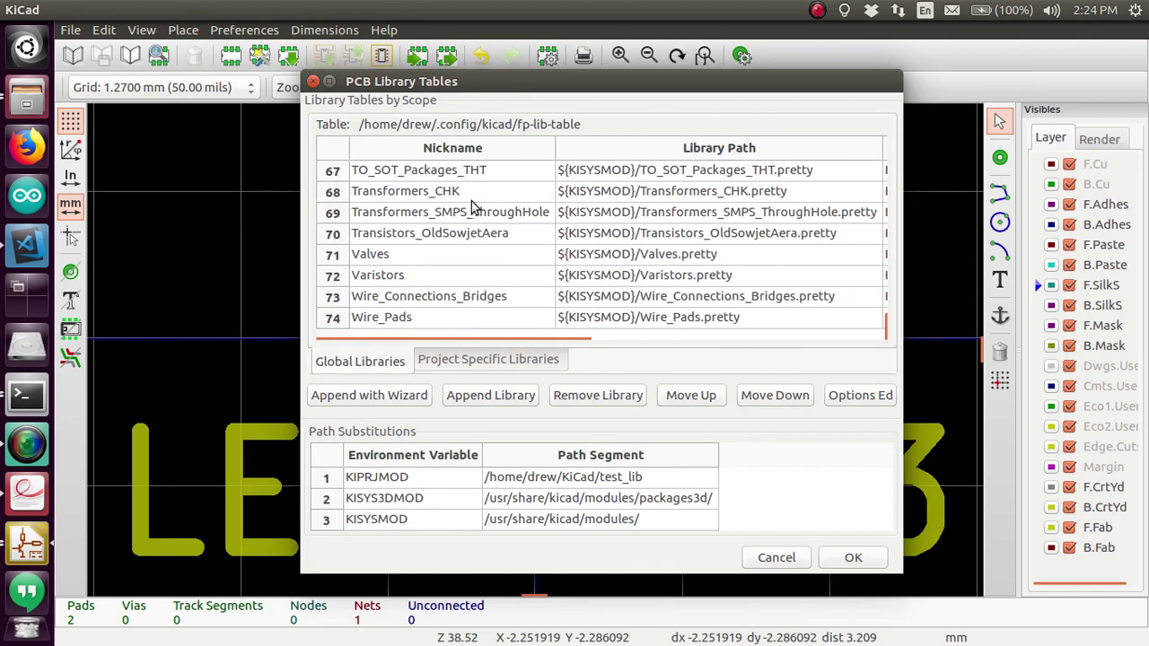
{"action": "left_click", "coordinate": [363, 398]}
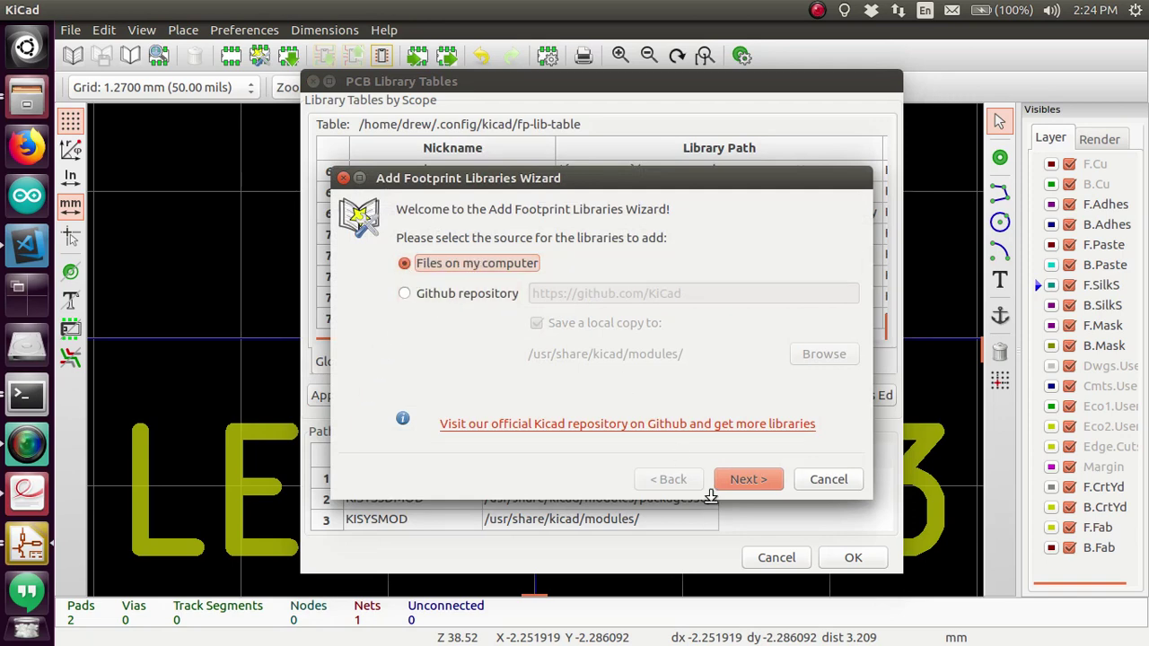
Add test_lib's LEDs.pretty folder from disk to the current project's libraries only
{"action": "left_click", "coordinate": [741, 480]}
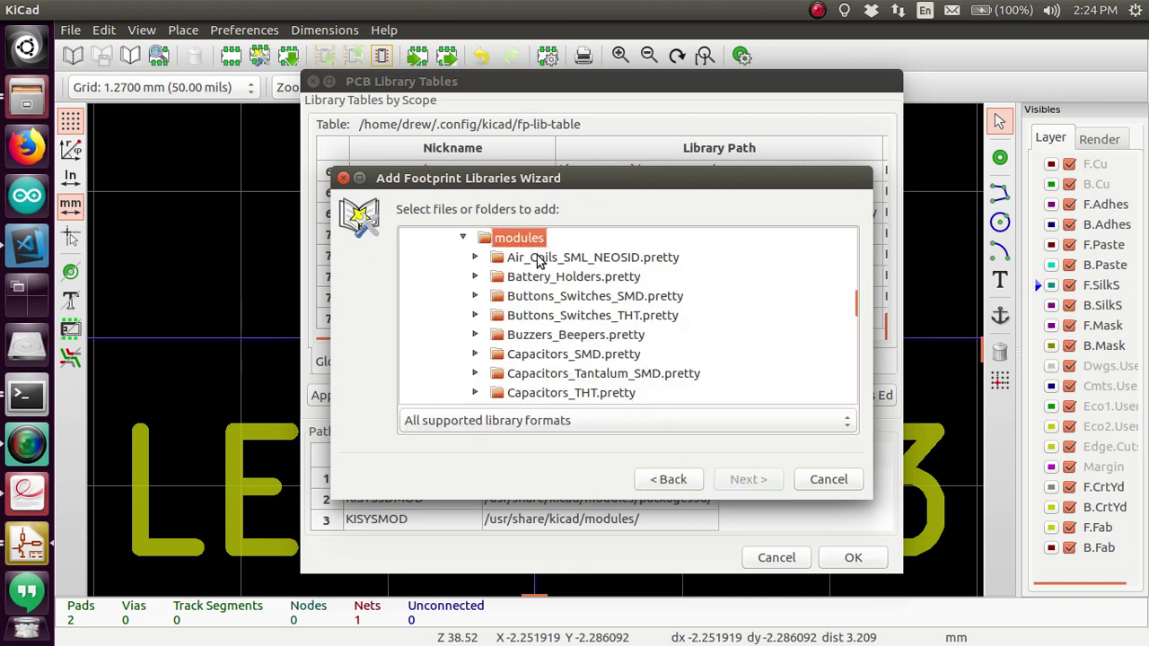
{"action": "scroll", "coordinate": [509, 312], "scroll_direction": "up", "scroll_amount": 2}
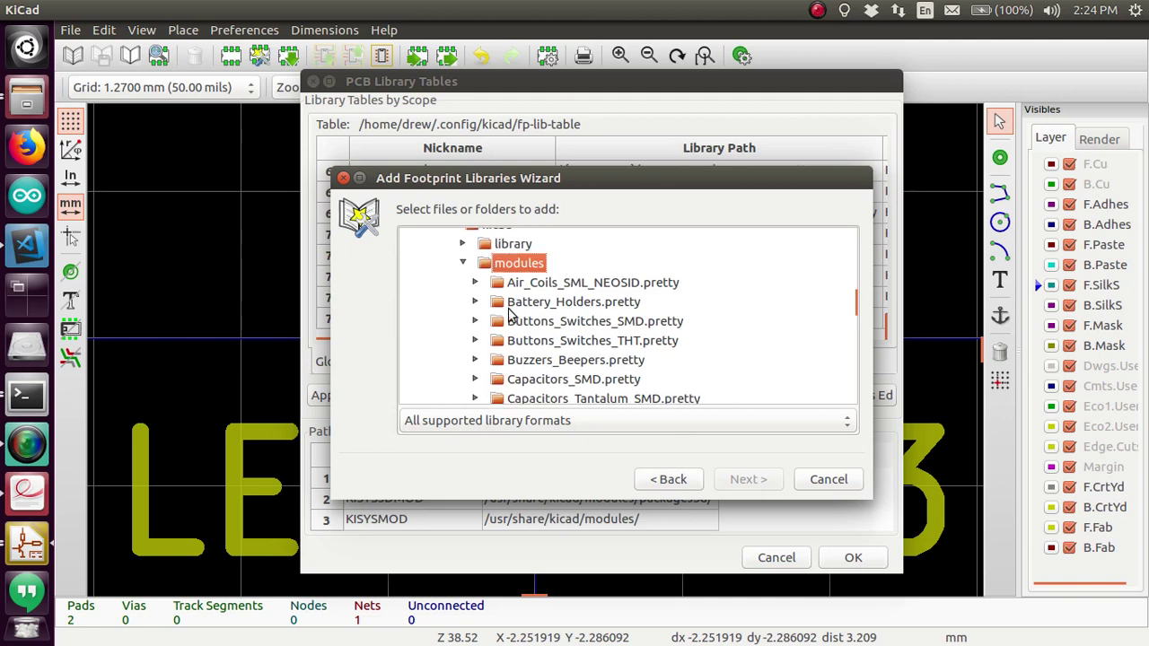
{"action": "scroll", "coordinate": [508, 313], "scroll_direction": "up", "scroll_amount": 1}
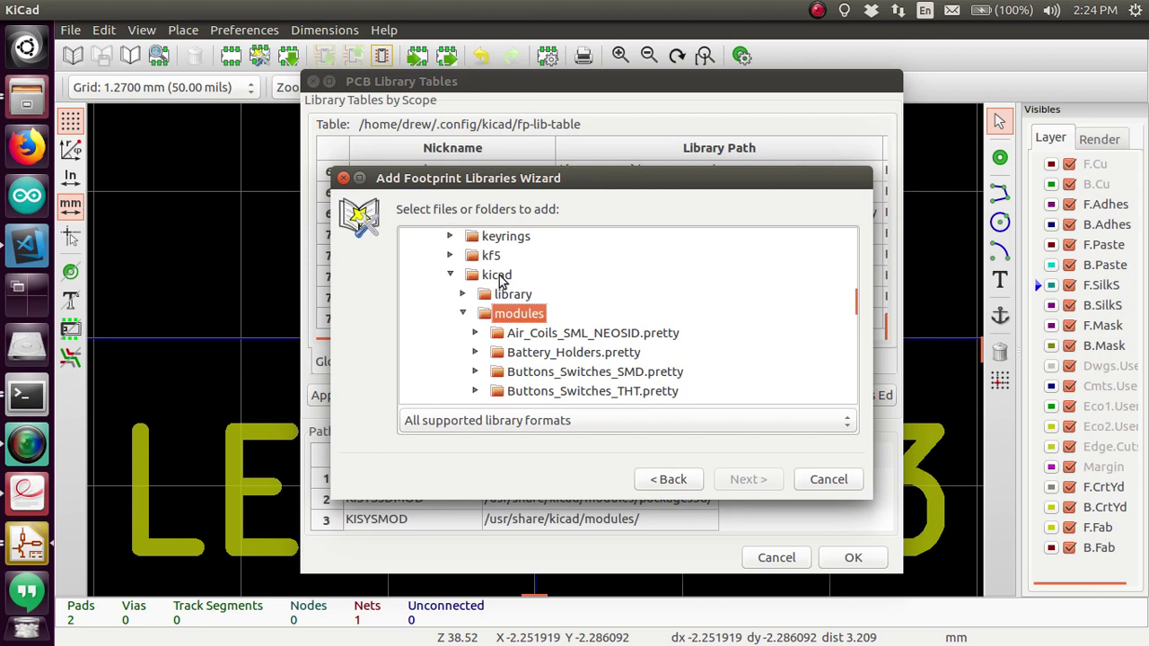
{"action": "scroll", "coordinate": [501, 281], "scroll_direction": "down", "scroll_amount": 3}
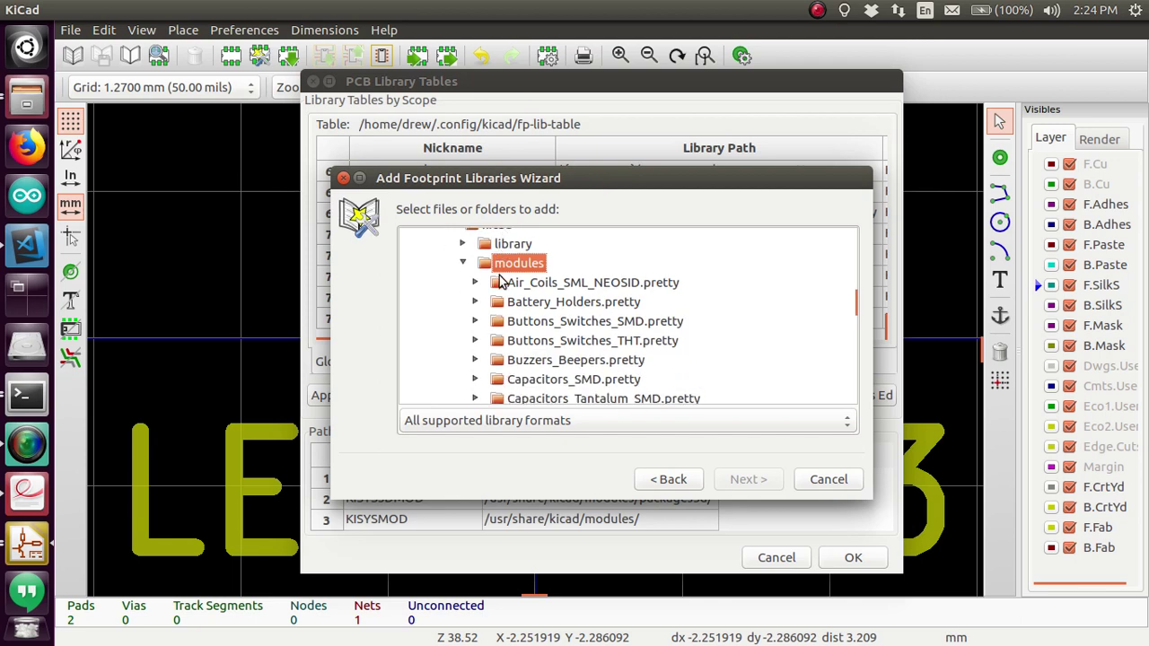
{"action": "left_click", "coordinate": [513, 353]}
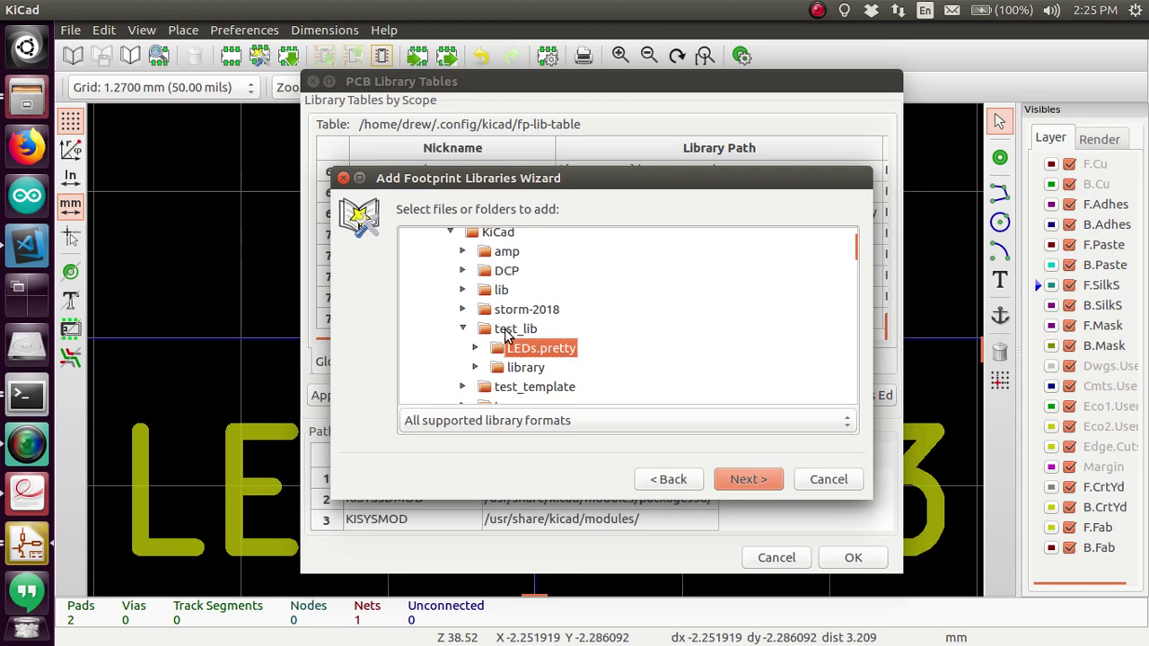
{"action": "left_click", "coordinate": [746, 480]}
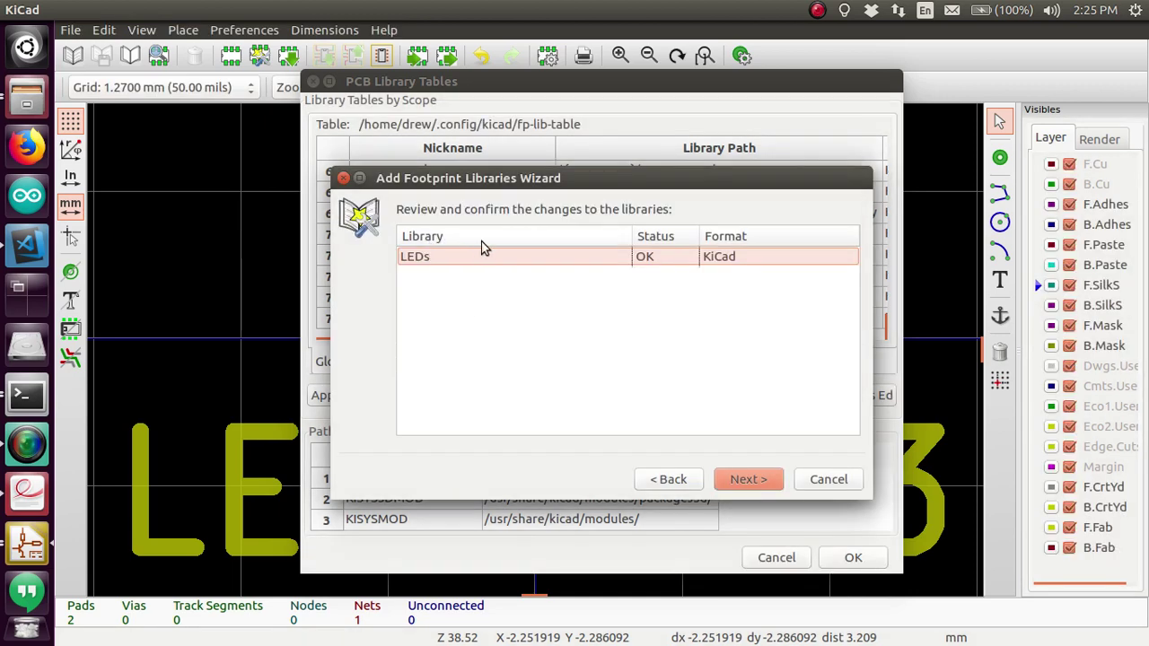
{"action": "left_click", "coordinate": [747, 472]}
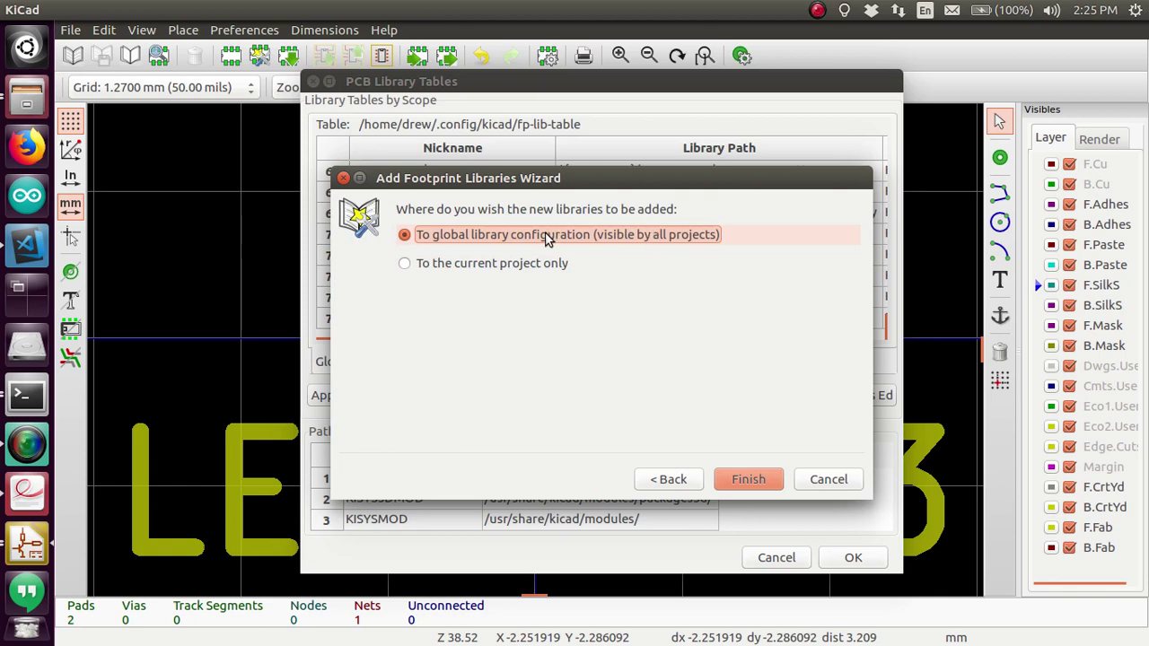
{"action": "left_click", "coordinate": [527, 262]}
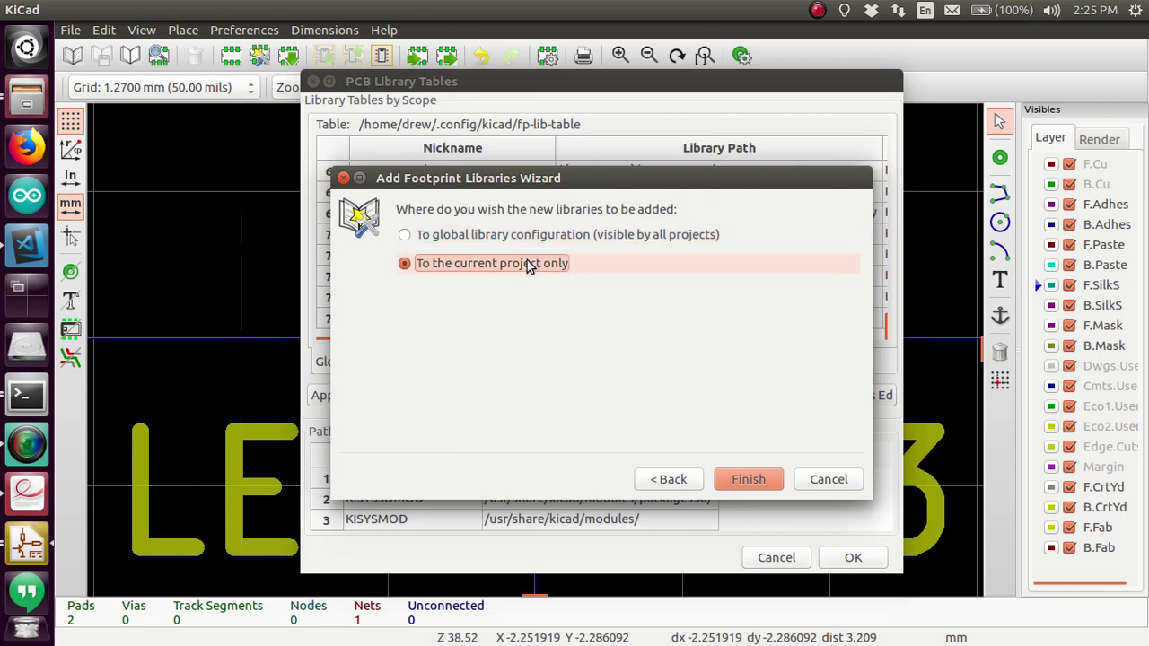
{"action": "left_click", "coordinate": [731, 479]}
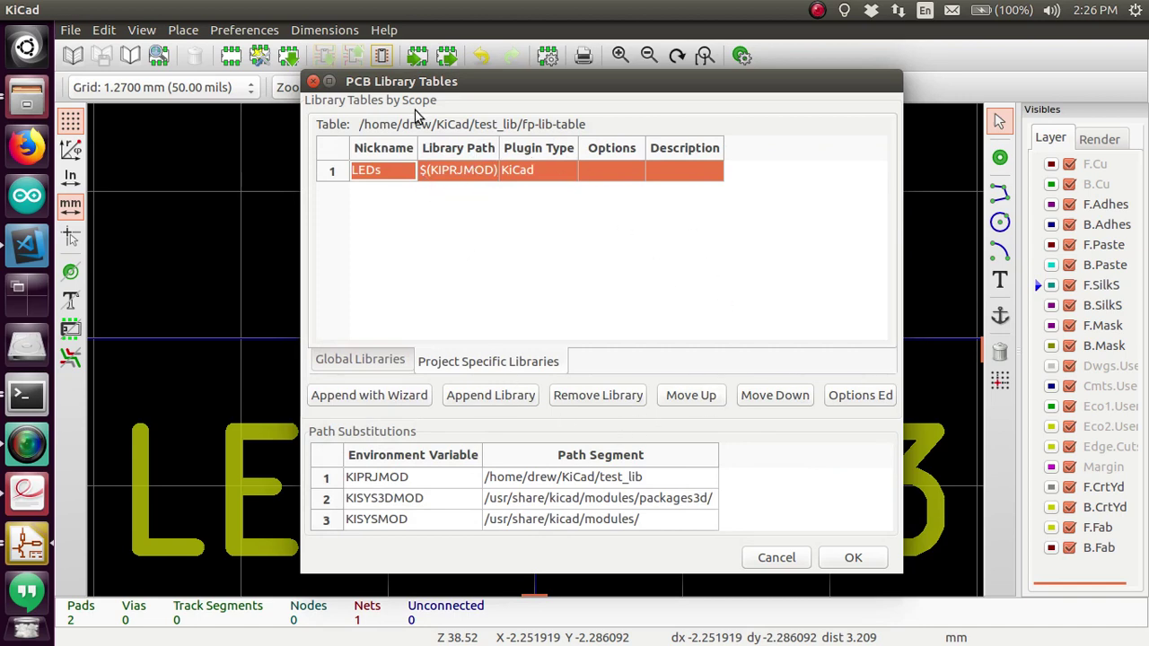
Compare the global and project-specific library lists, cancel a second wizard, and accept the tables
{"action": "left_click", "coordinate": [393, 364]}
{"action": "left_click", "coordinate": [442, 362]}
{"action": "left_click", "coordinate": [406, 356]}
{"action": "left_click", "coordinate": [440, 360]}
{"action": "left_click", "coordinate": [394, 362]}
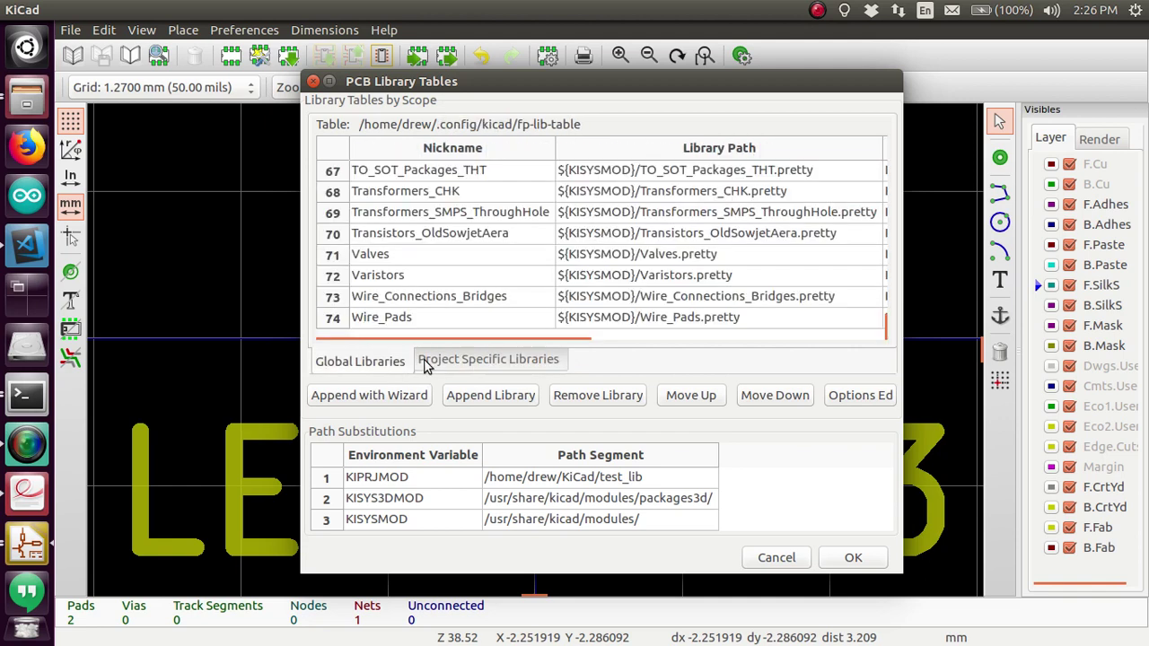
{"action": "left_click", "coordinate": [423, 363]}
{"action": "left_click", "coordinate": [395, 398]}
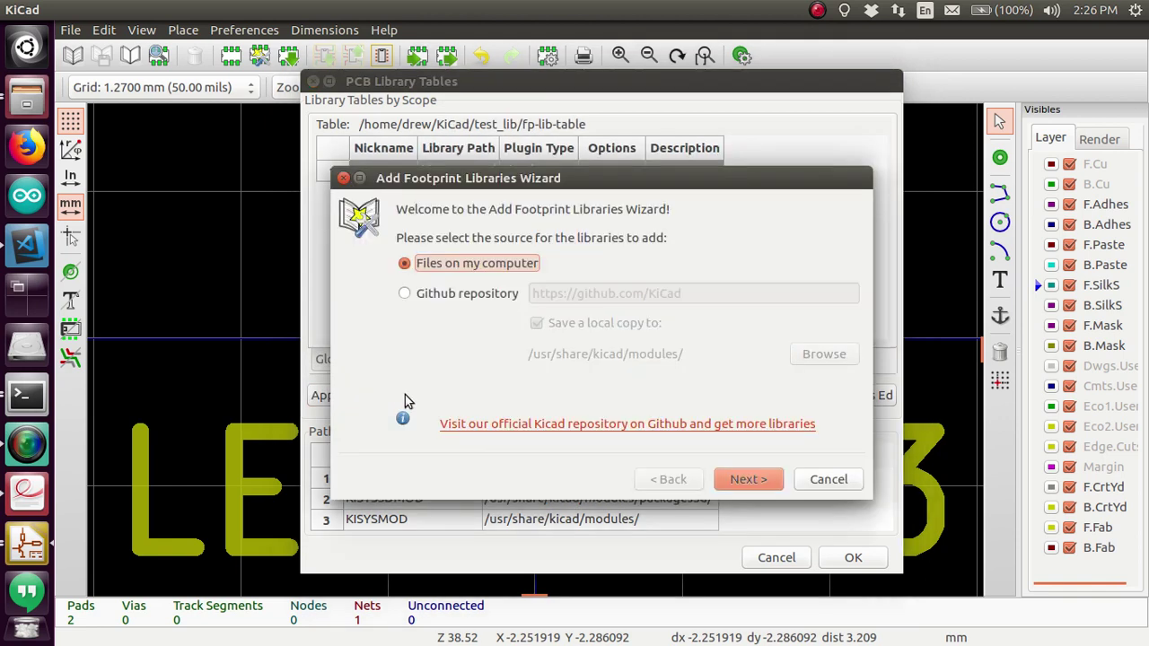
{"action": "left_click", "coordinate": [805, 487]}
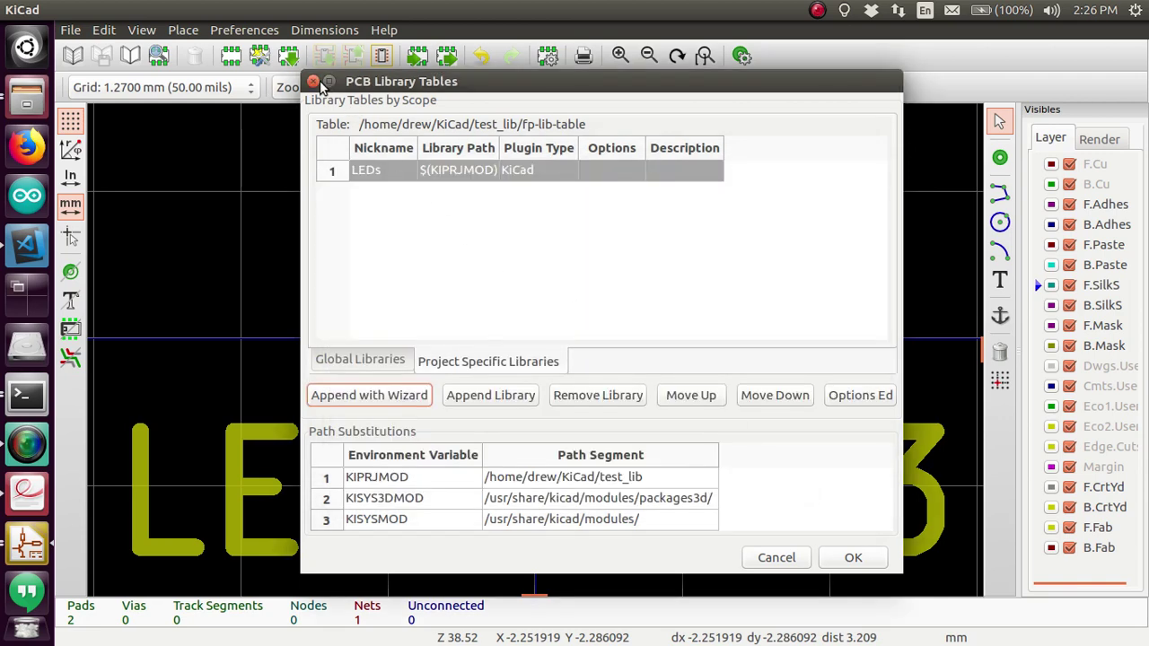
{"action": "left_click", "coordinate": [853, 558]}
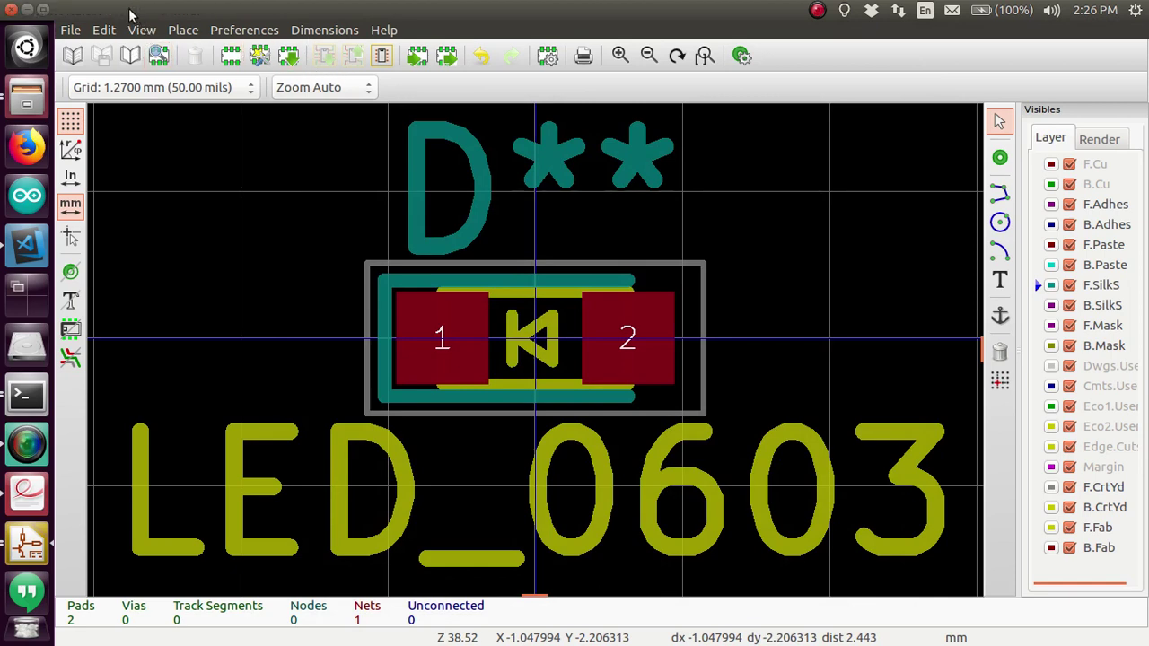
Make LEDs the active library from the Select active library list
{"action": "left_click", "coordinate": [73, 59]}
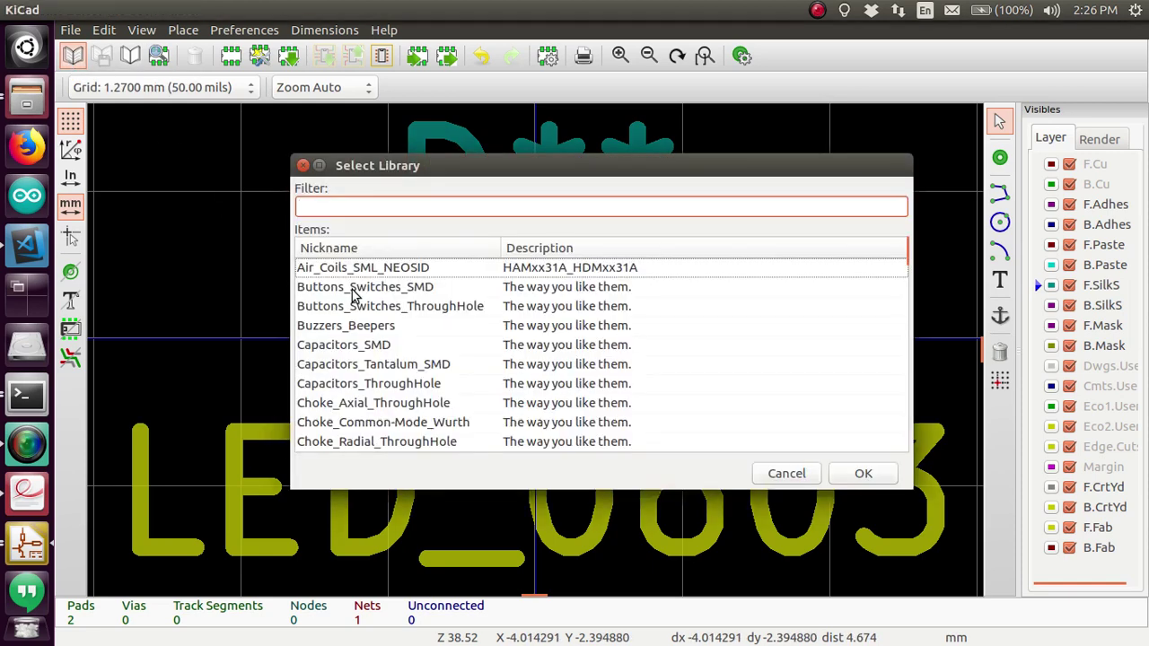
{"action": "scroll", "coordinate": [406, 276], "scroll_direction": "down", "scroll_amount": 5}
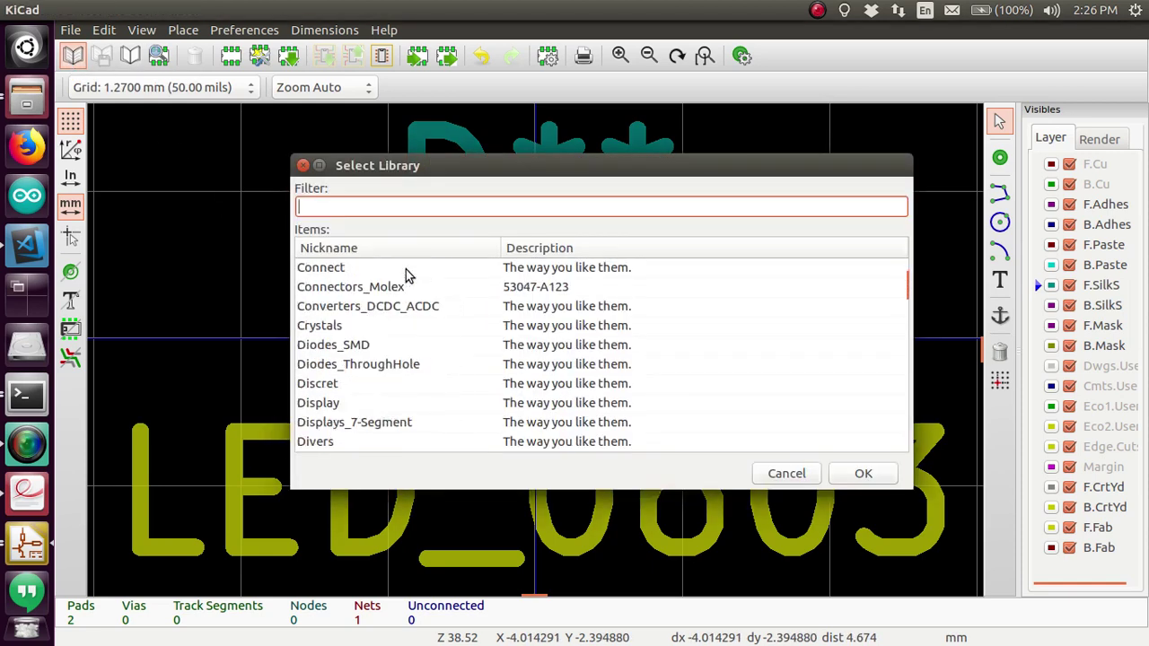
{"action": "scroll", "coordinate": [406, 275], "scroll_direction": "down", "scroll_amount": 3}
{"action": "scroll", "coordinate": [406, 276], "scroll_direction": "up", "scroll_amount": 1}
{"action": "scroll", "coordinate": [406, 275], "scroll_direction": "down", "scroll_amount": 4}
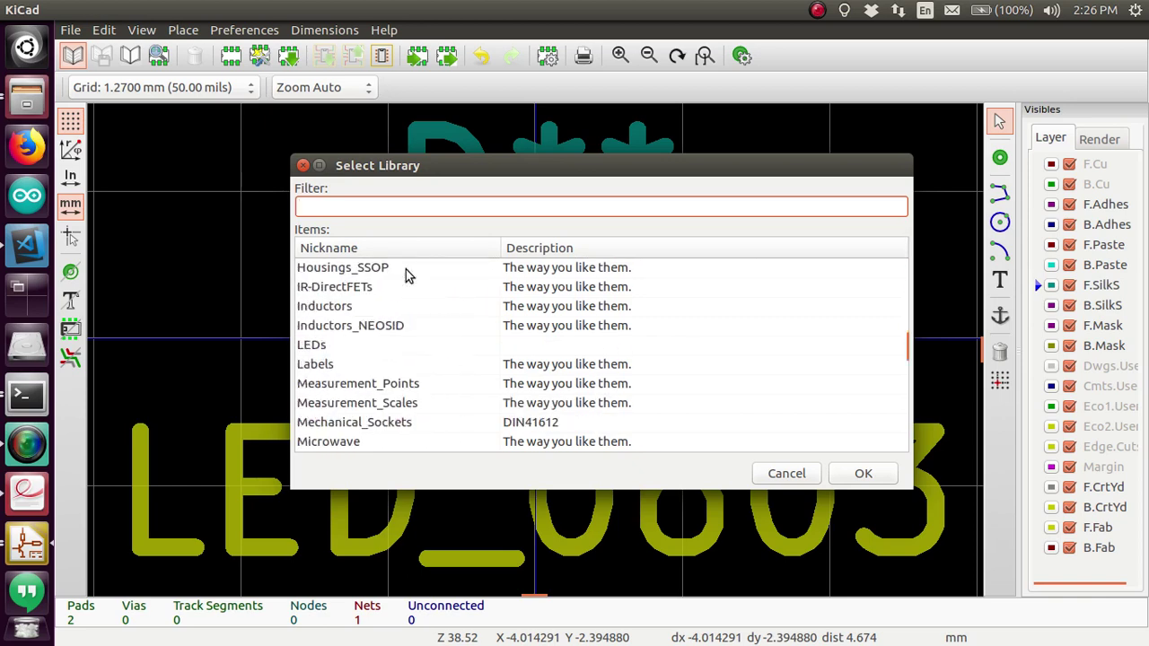
{"action": "left_click", "coordinate": [324, 350]}
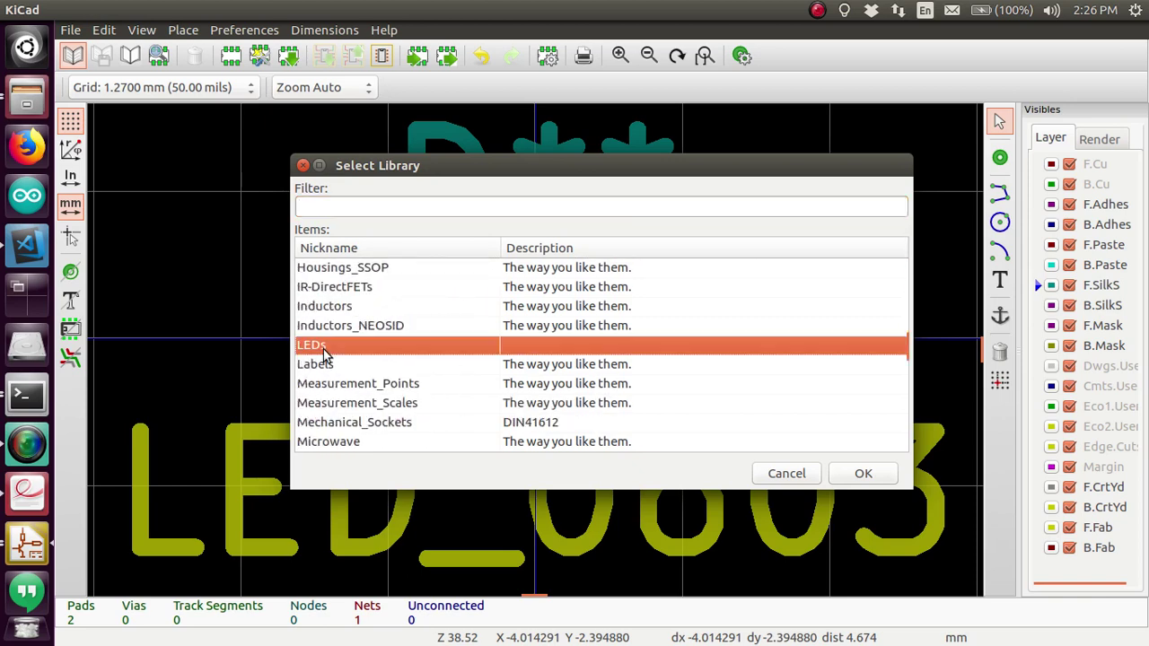
{"action": "left_click", "coordinate": [864, 474]}
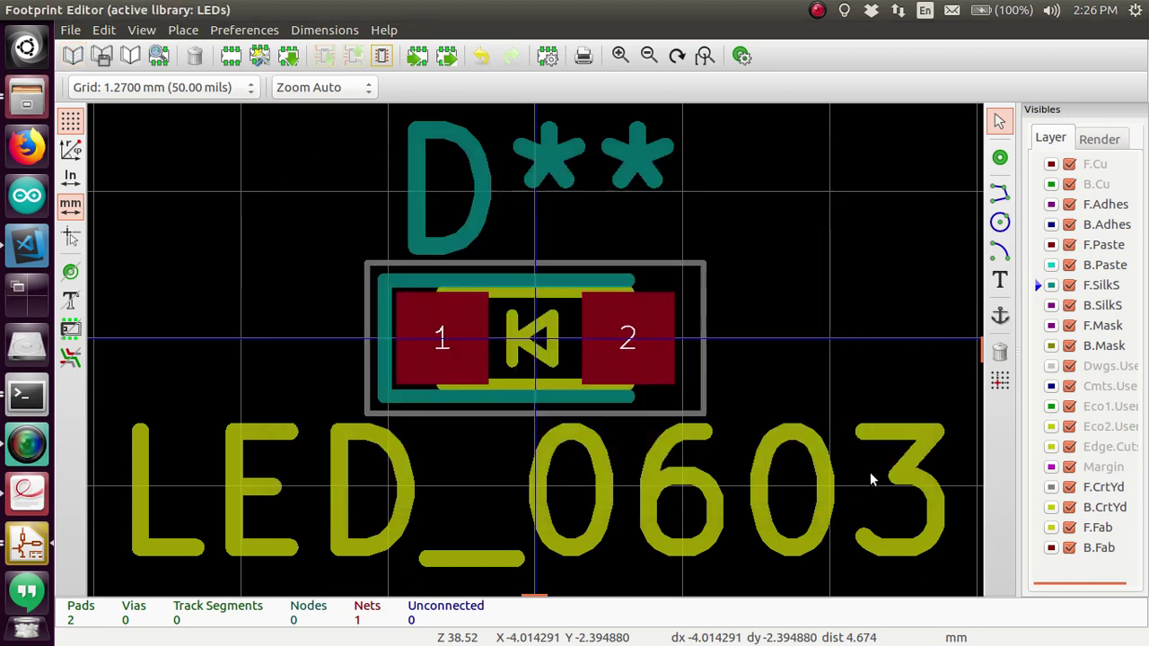
{"action": "left_click", "coordinate": [314, 30]}
{"action": "mouse_move", "coordinate": [243, 36]}
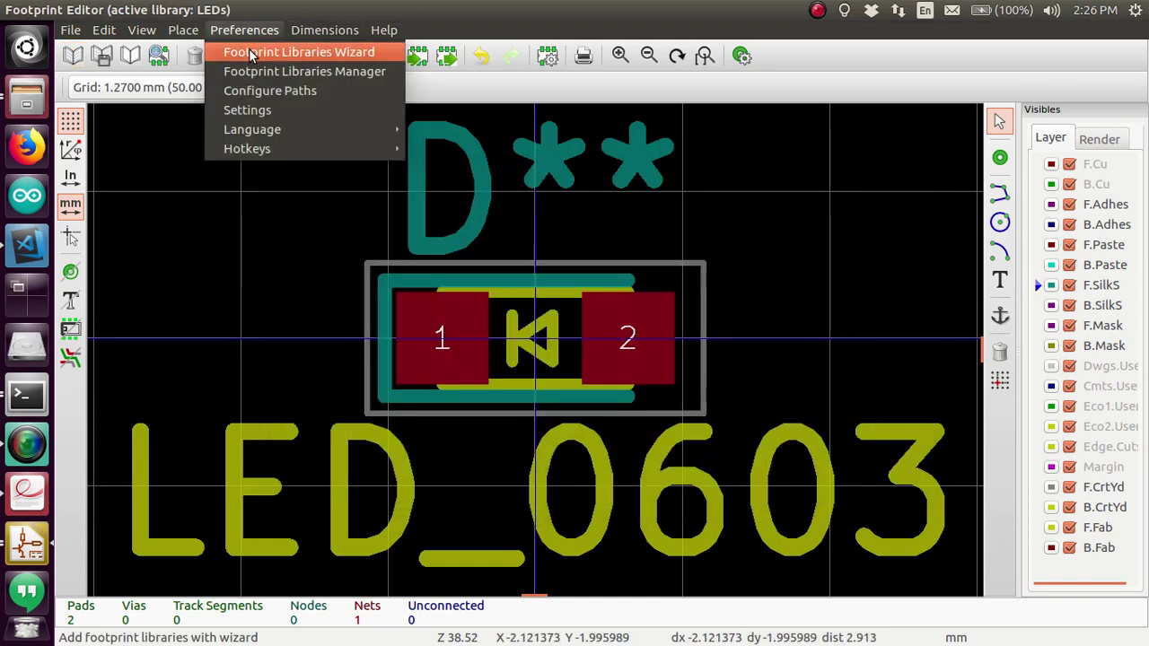
{"action": "left_click", "coordinate": [253, 54]}
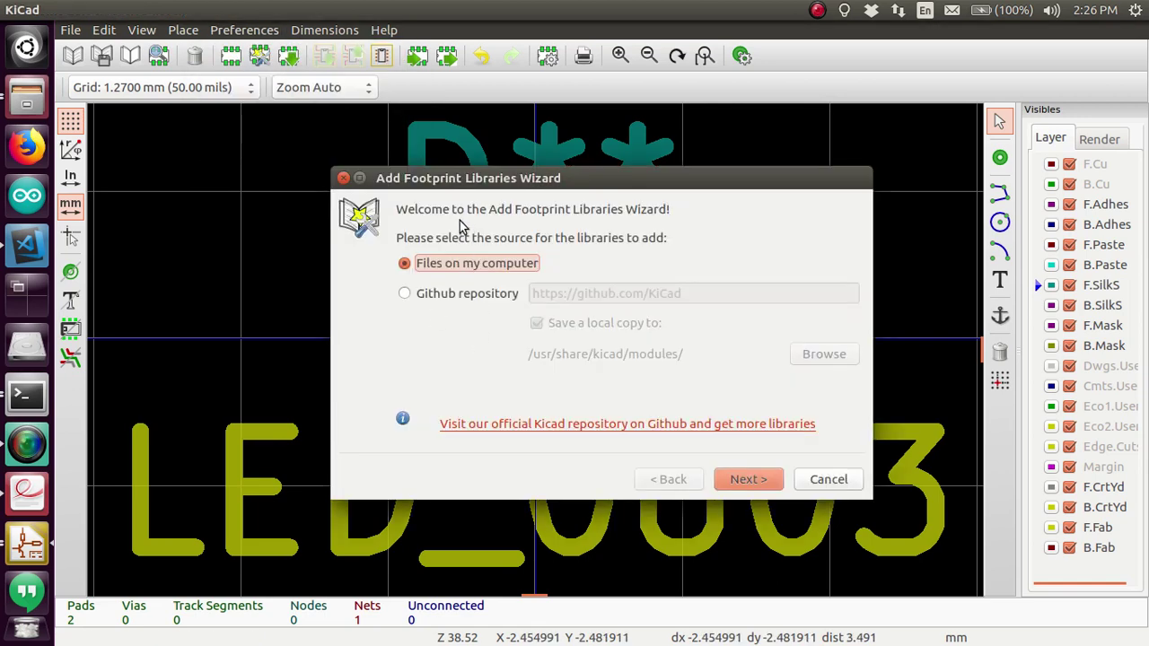
{"action": "left_click", "coordinate": [346, 178]}
{"action": "left_click", "coordinate": [259, 36]}
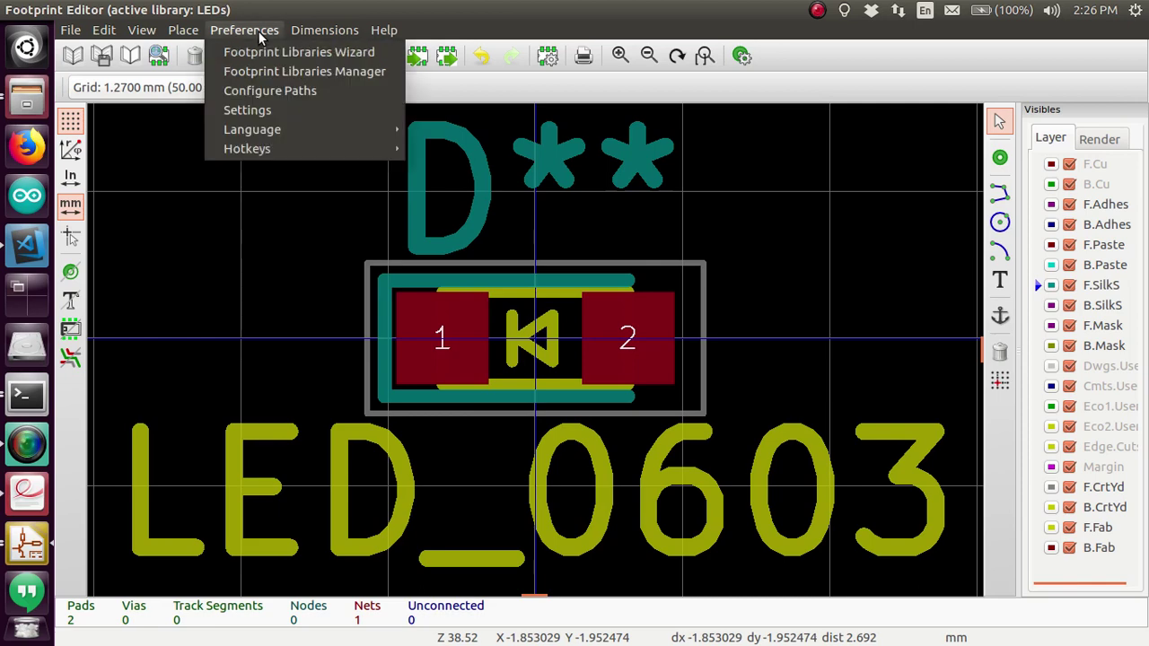
{"action": "mouse_move", "coordinate": [261, 155]}
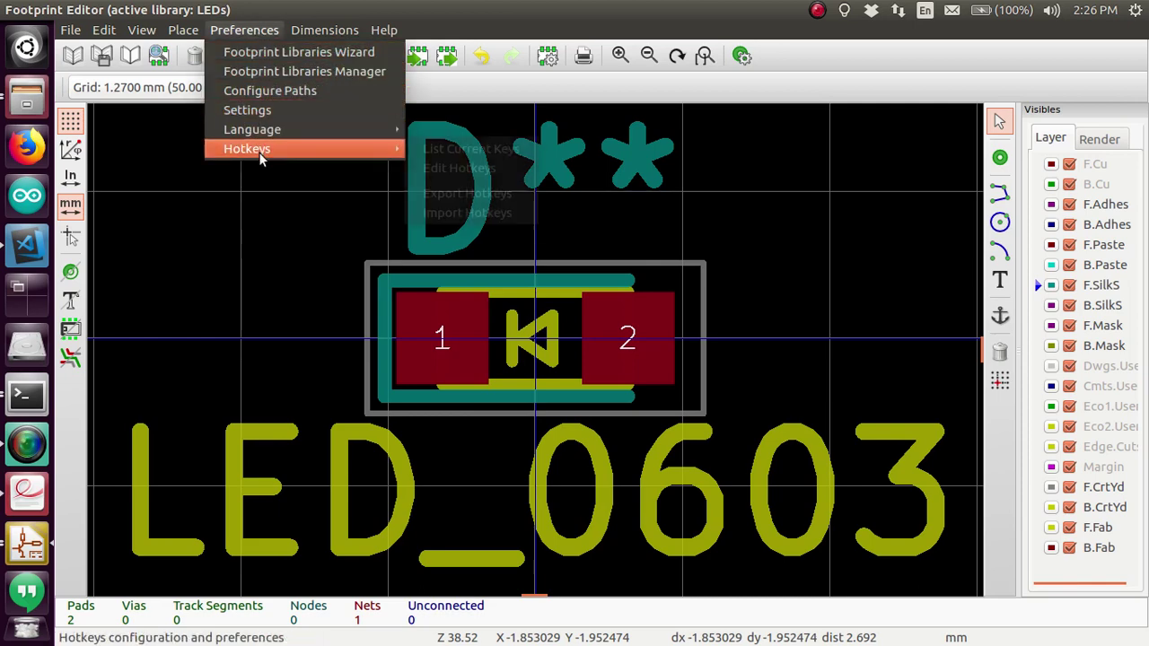
{"action": "left_click", "coordinate": [263, 33]}
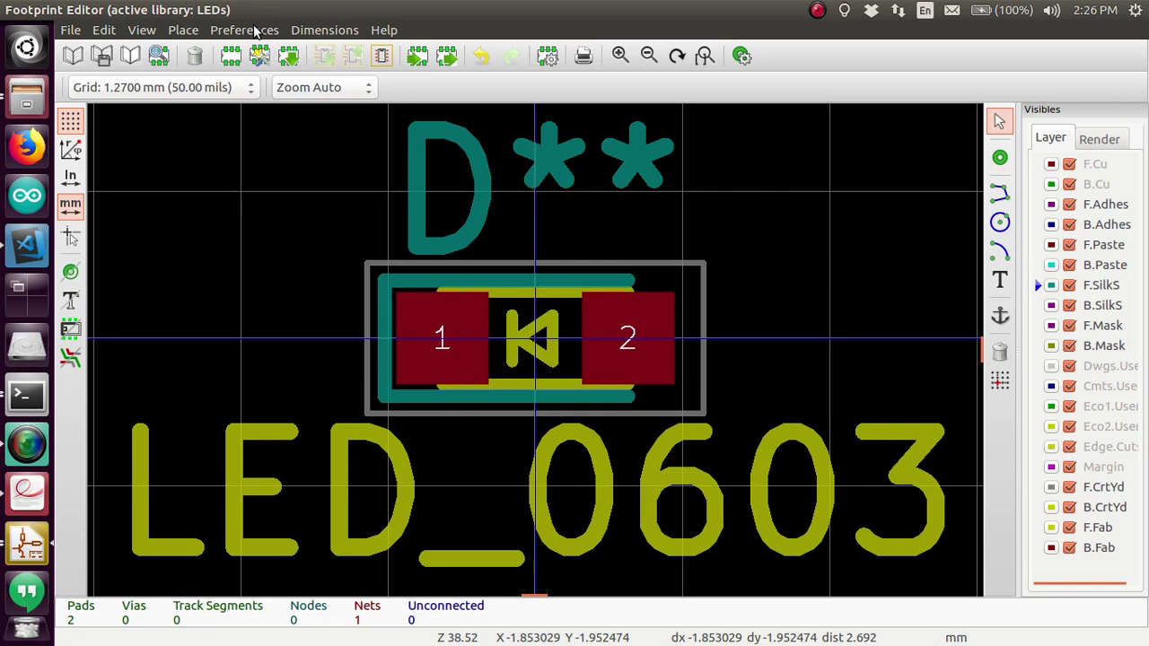
{"action": "left_click", "coordinate": [256, 32]}
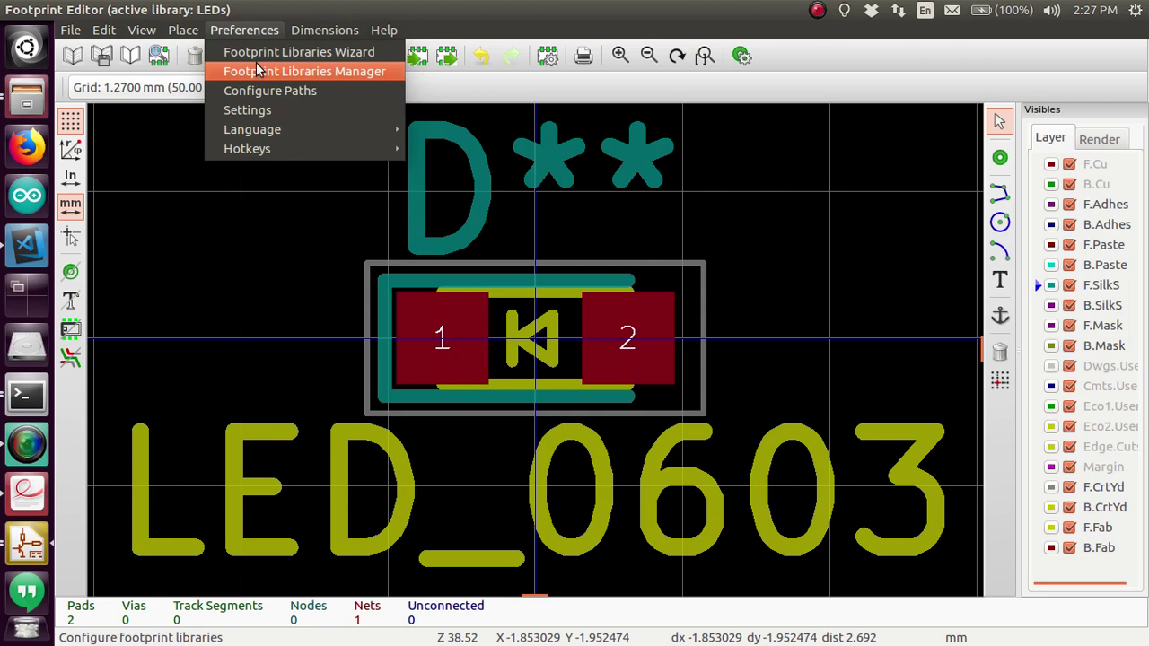
{"action": "left_click", "coordinate": [253, 33]}
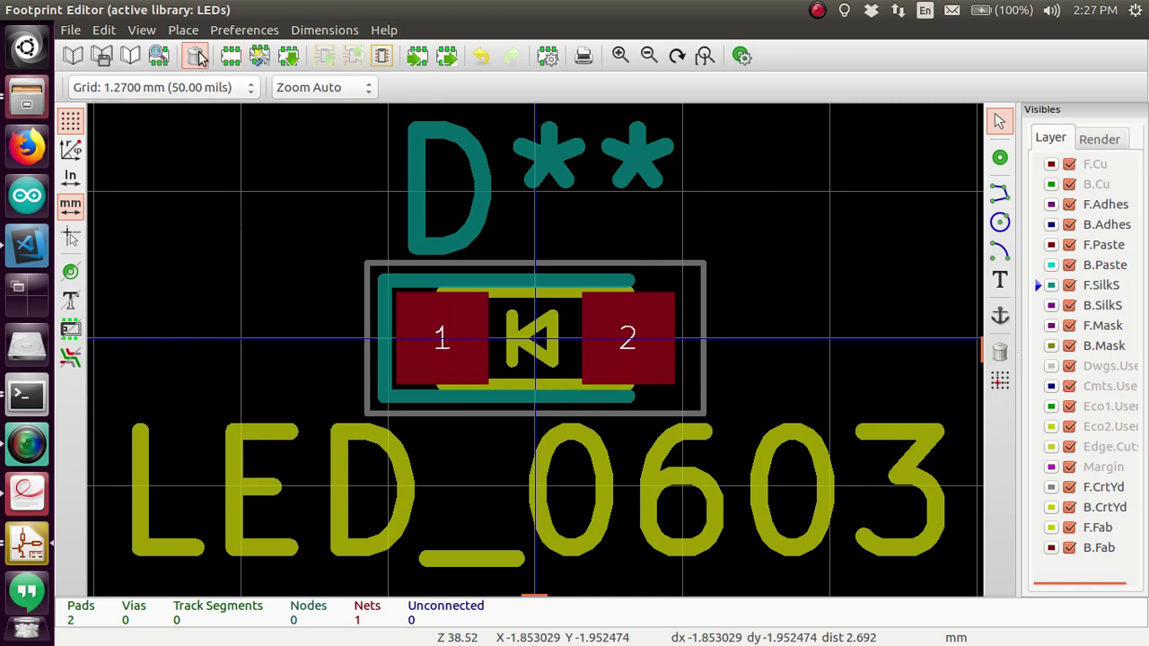
{"action": "left_click", "coordinate": [236, 33]}
{"action": "left_click", "coordinate": [269, 53]}
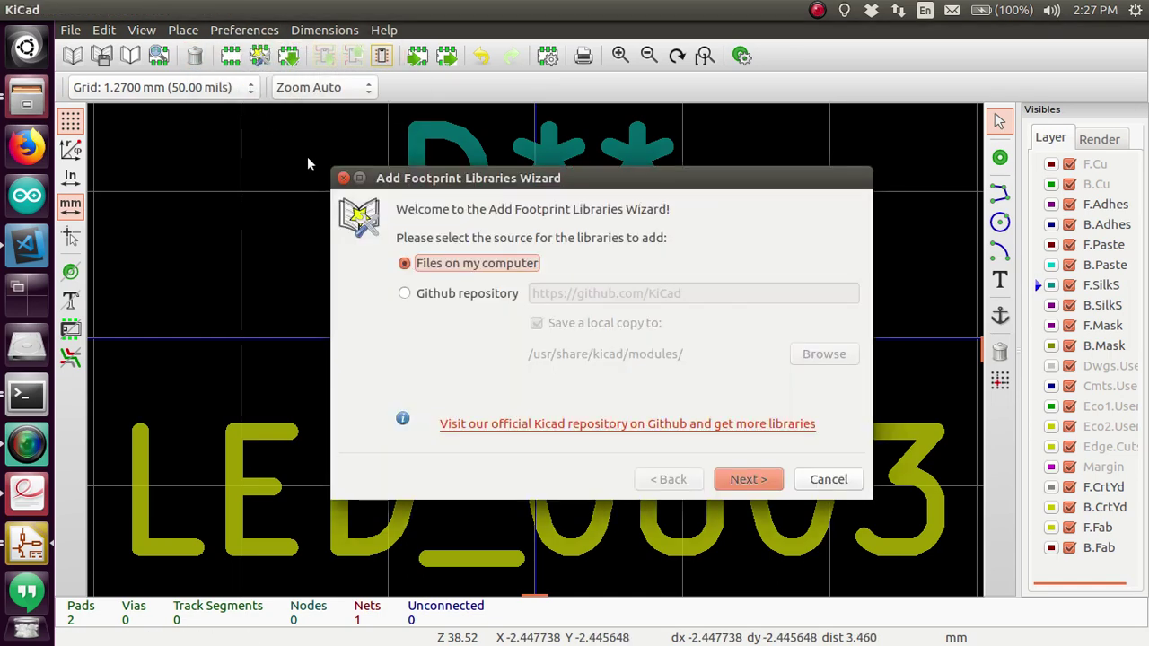
{"action": "key", "text": "Escape"}
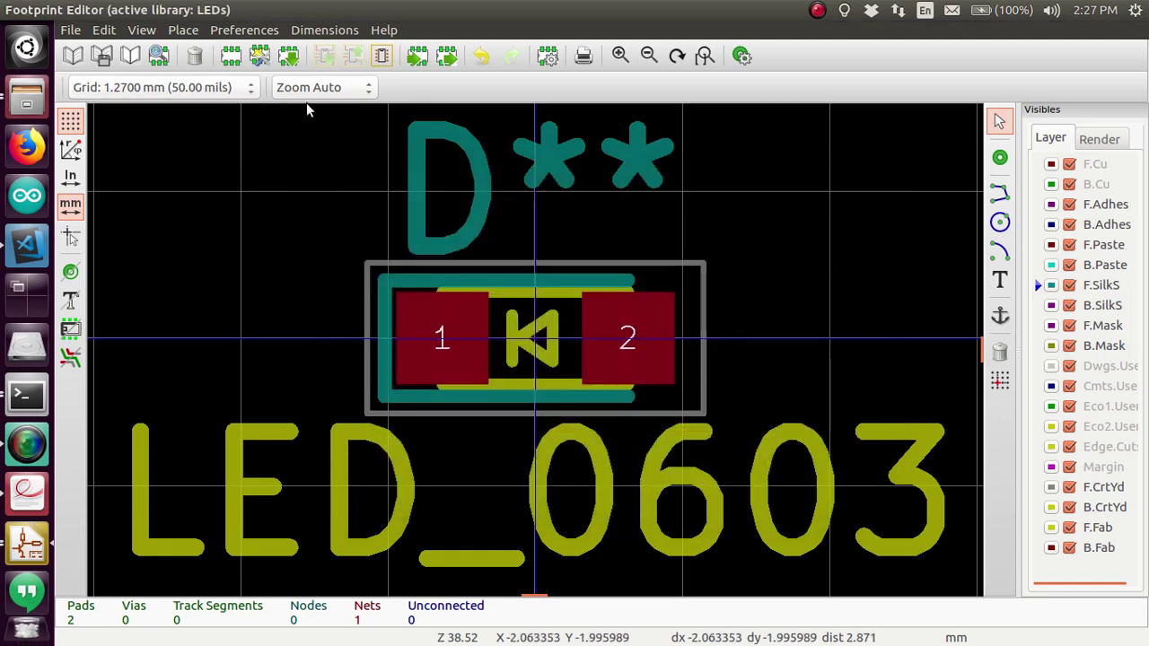
Save the footprint as LED_0603 into LEDs, then rotate the D** reference 90° and back
{"action": "left_click", "coordinate": [101, 58]}
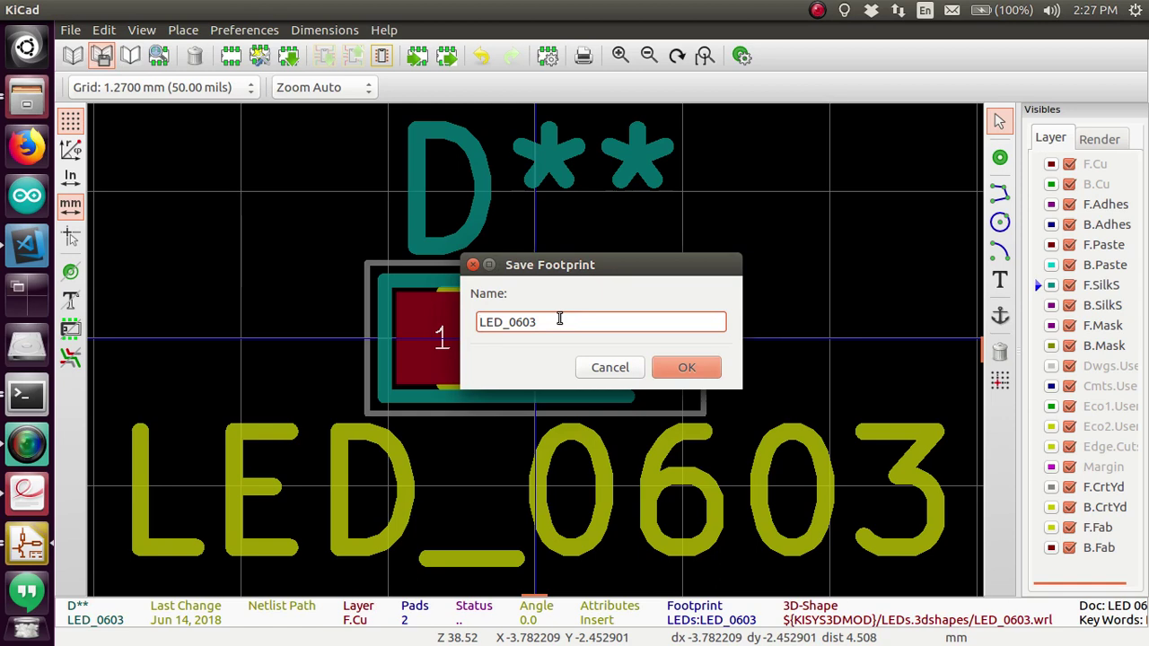
{"action": "left_click", "coordinate": [673, 370]}
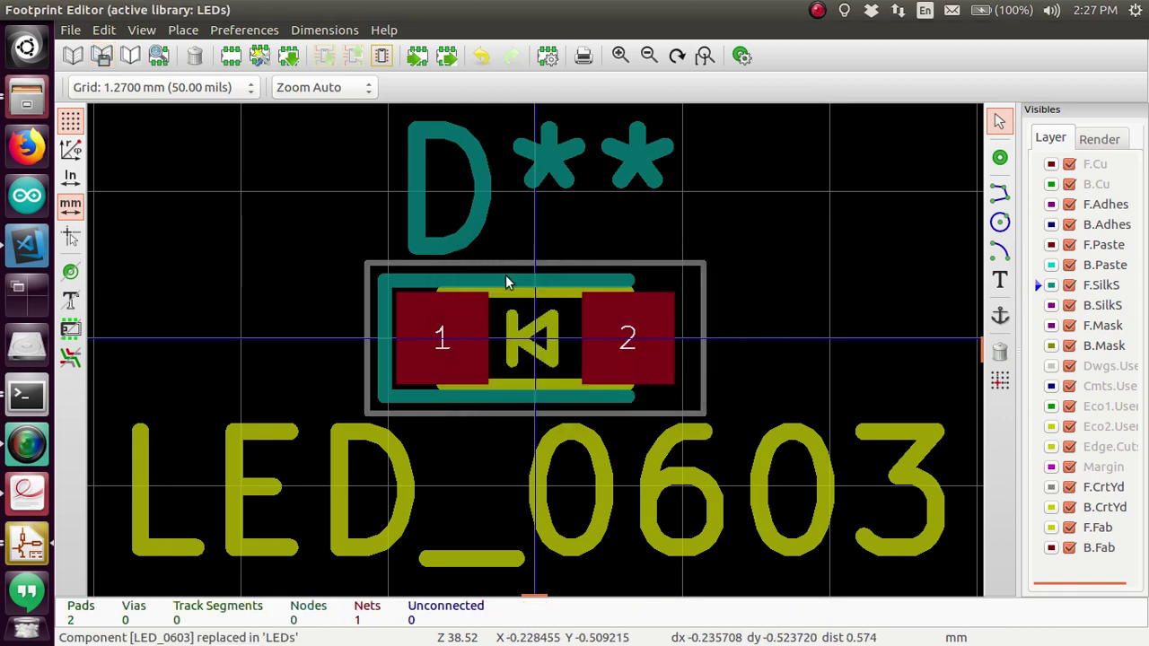
{"action": "key", "text": "r"}
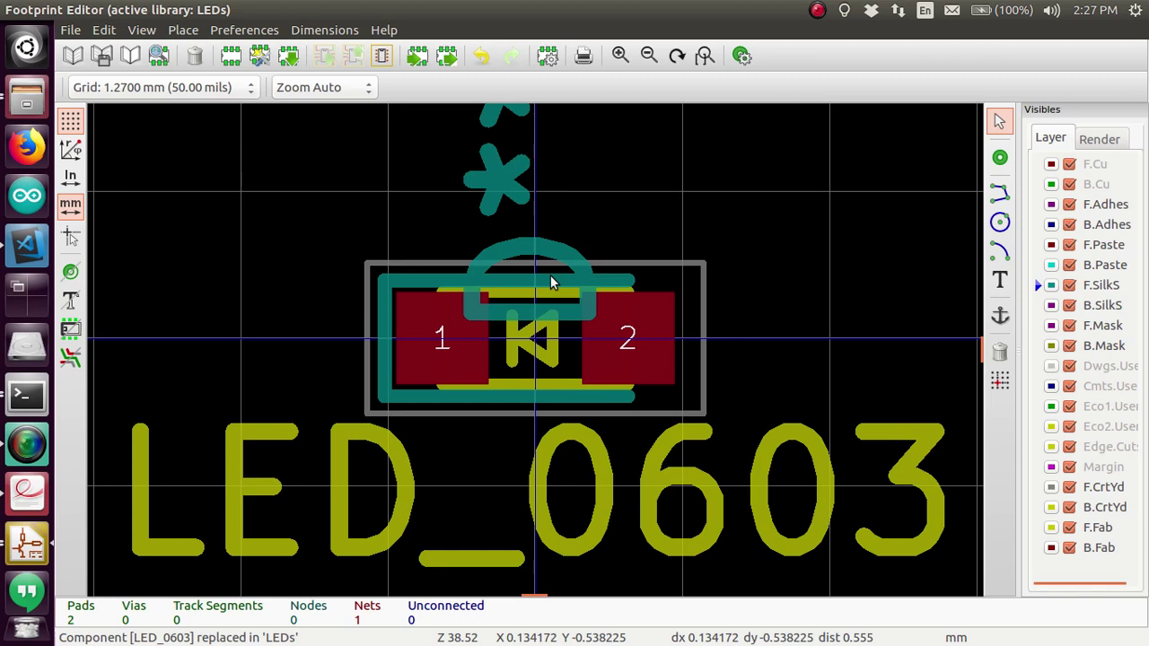
{"action": "key", "text": "r"}
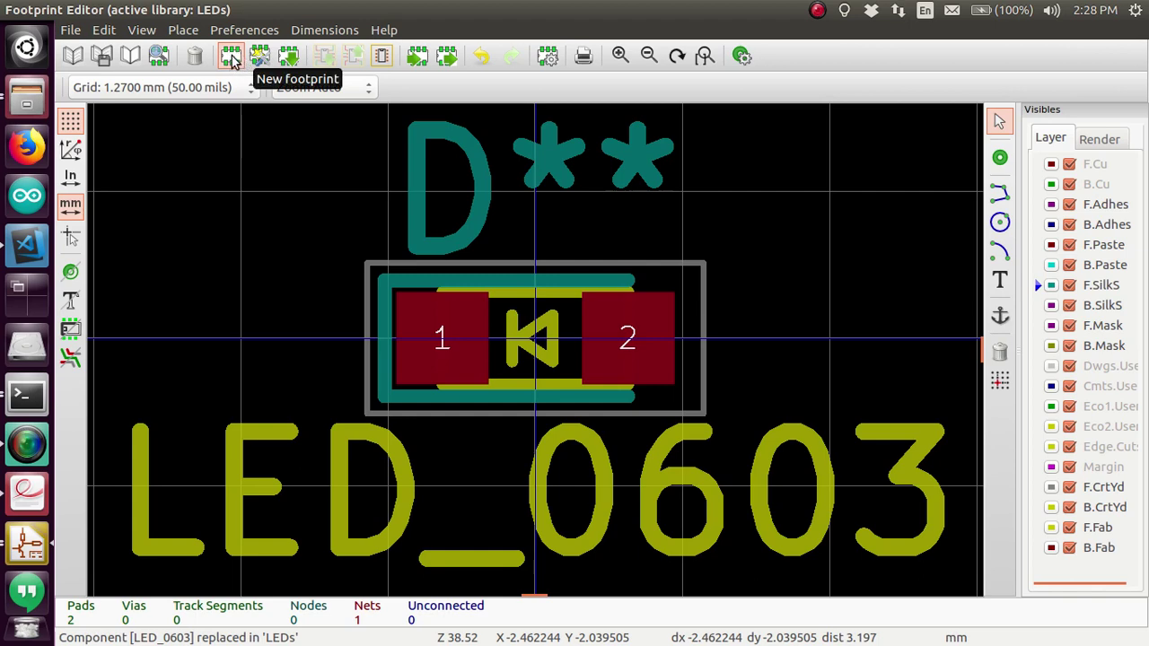
Discard the LED footprint and create a new empty footprint named ESP8266-01
{"action": "left_click", "coordinate": [231, 60]}
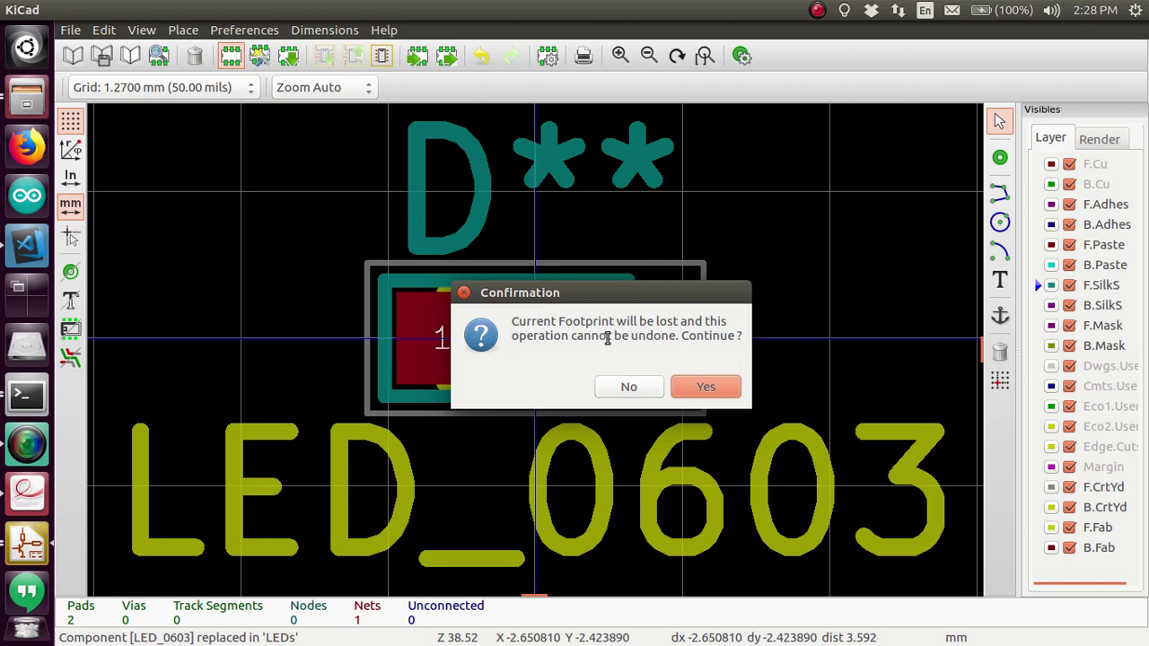
{"action": "left_click", "coordinate": [697, 386]}
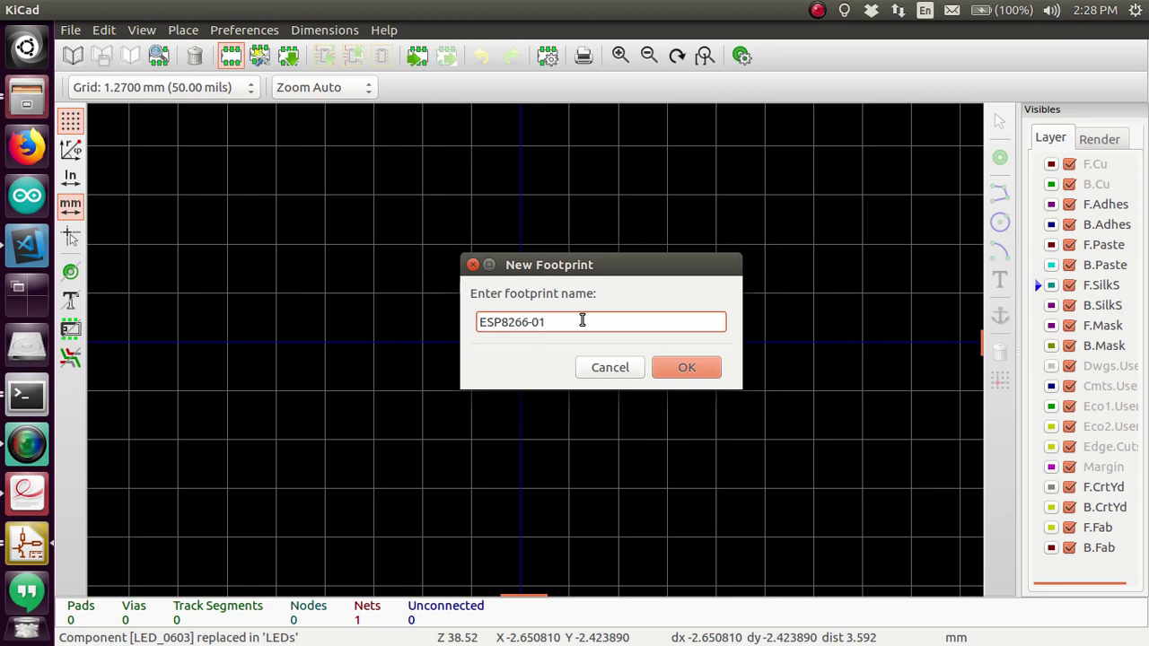
{"action": "left_click", "coordinate": [680, 360]}
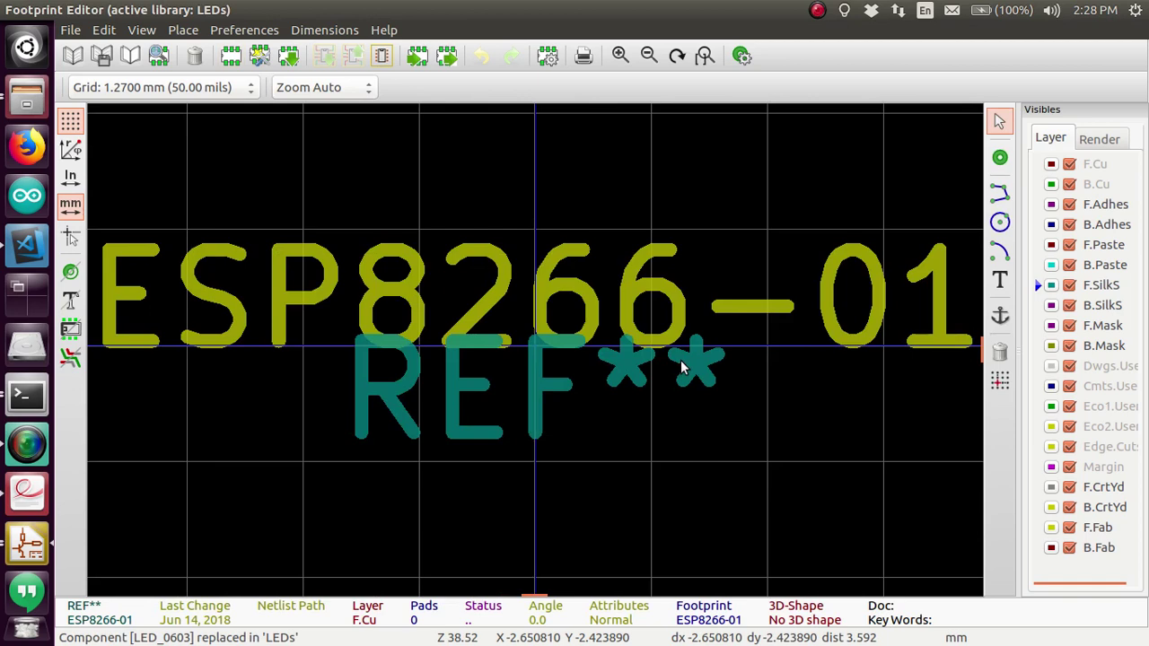
Move the ESP8266-01 and REF** texts to the upper right and show the ESP-01 datasheet drawing
{"action": "scroll", "coordinate": [534, 343], "scroll_direction": "down", "scroll_amount": 5}
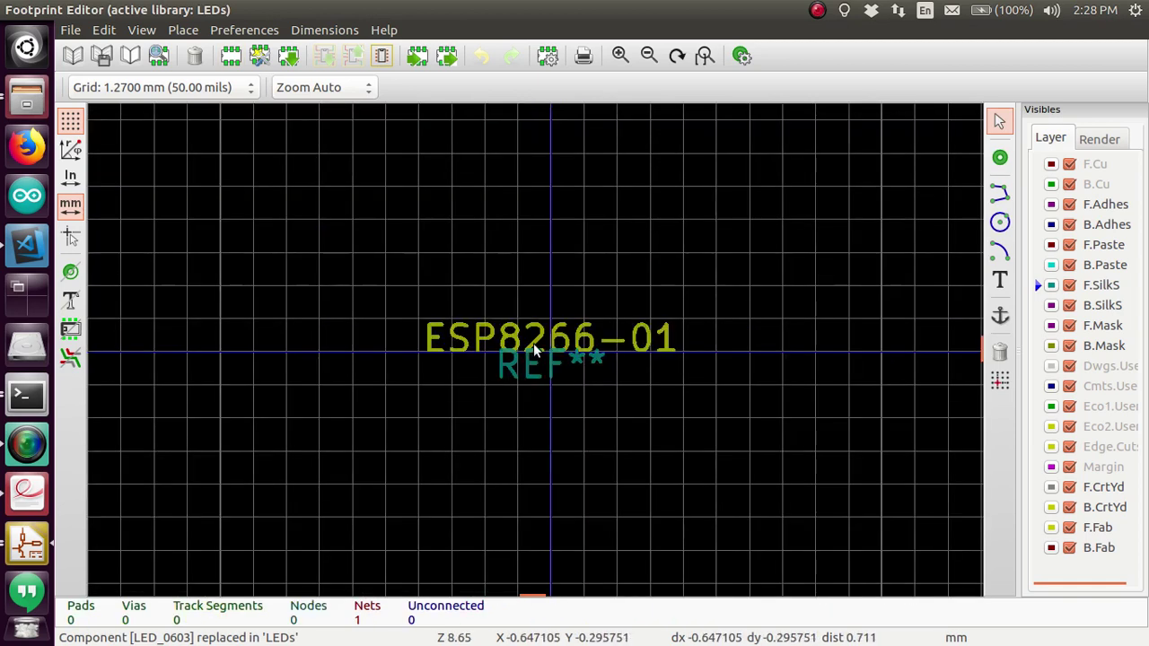
{"action": "left_click_drag", "start_coordinate": [550, 339], "coordinate": [750, 152]}
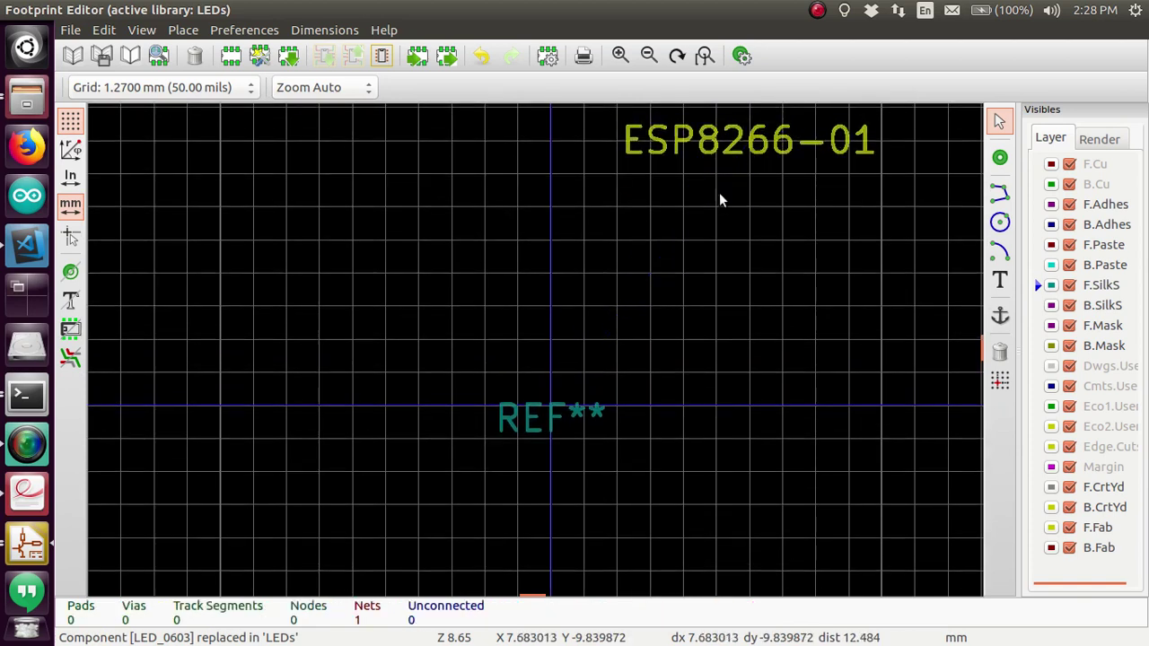
{"action": "left_click_drag", "start_coordinate": [535, 420], "coordinate": [738, 205]}
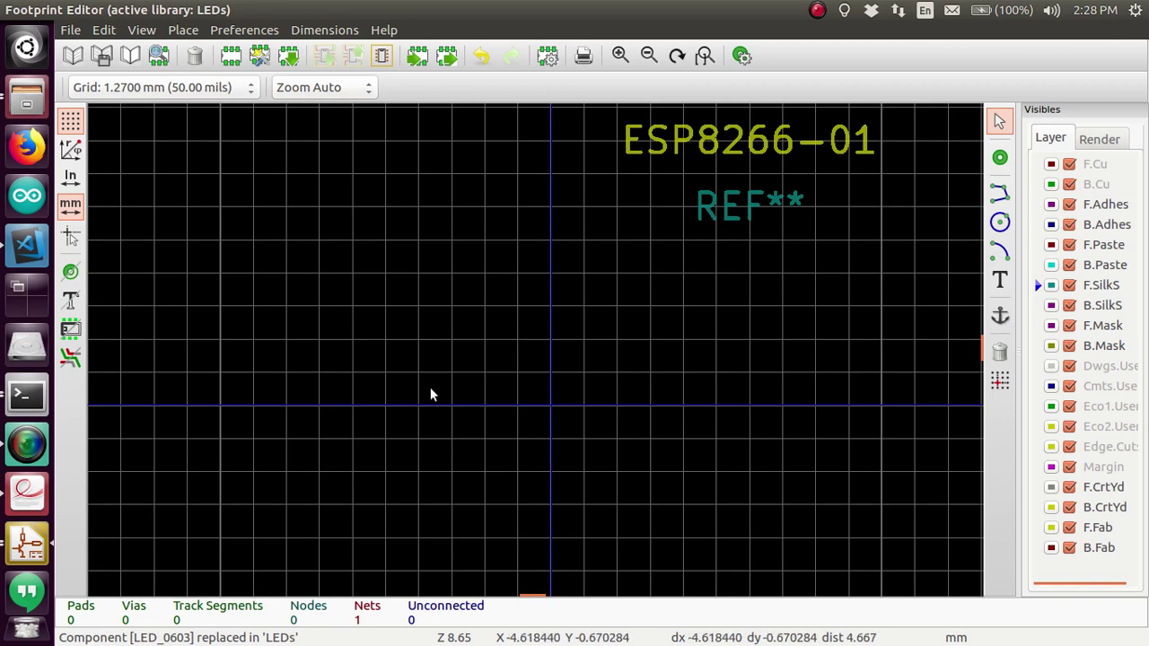
{"action": "scroll", "coordinate": [430, 387], "scroll_direction": "up", "scroll_amount": 1}
{"action": "scroll", "coordinate": [533, 350], "scroll_direction": "up", "scroll_amount": 2}
{"action": "scroll", "coordinate": [534, 357], "scroll_direction": "down", "scroll_amount": 3}
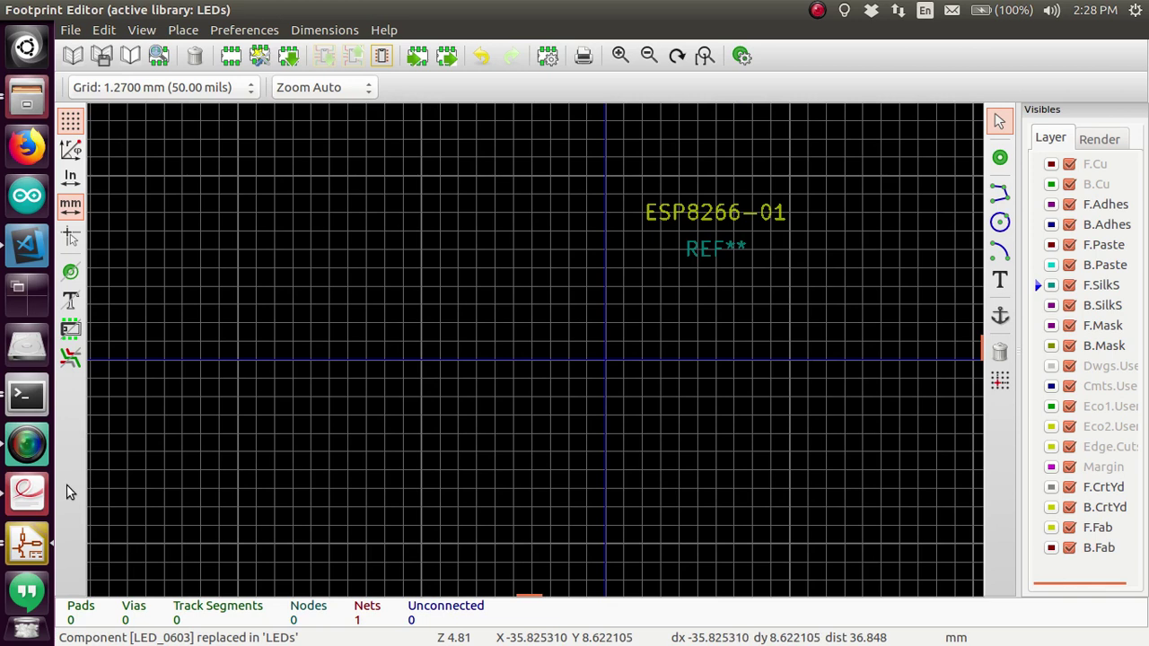
{"action": "left_click", "coordinate": [27, 492]}
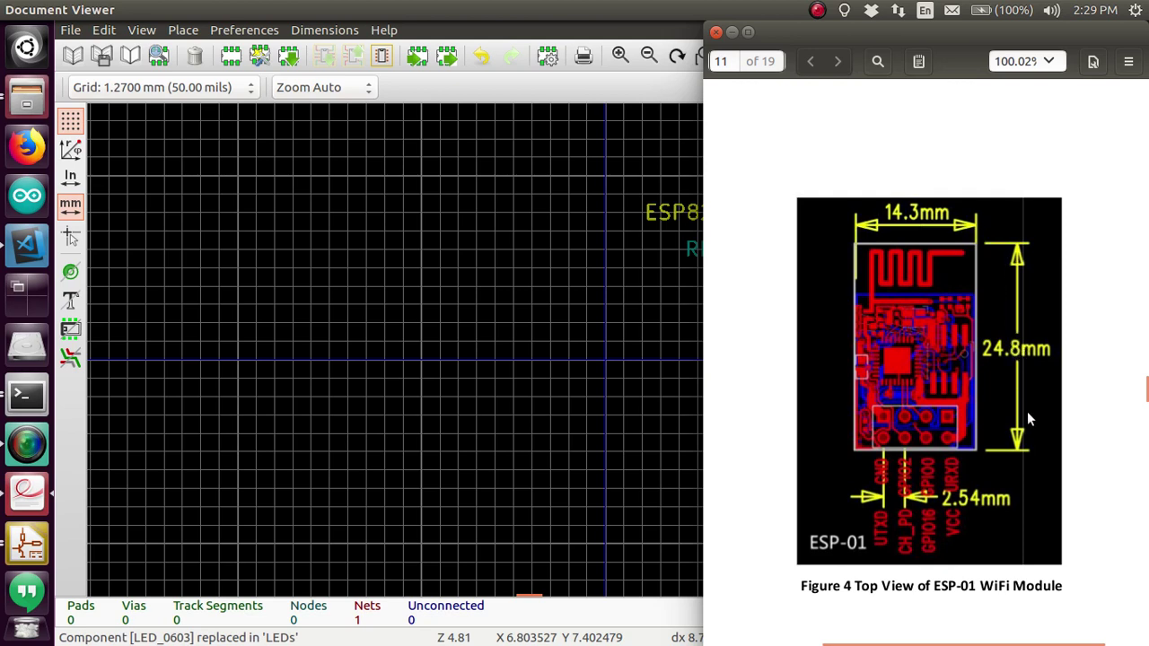
Return from the ESP-01 datasheet to the Footprint Editor and select the Add graphic line tool
{"action": "left_click", "coordinate": [607, 368]}
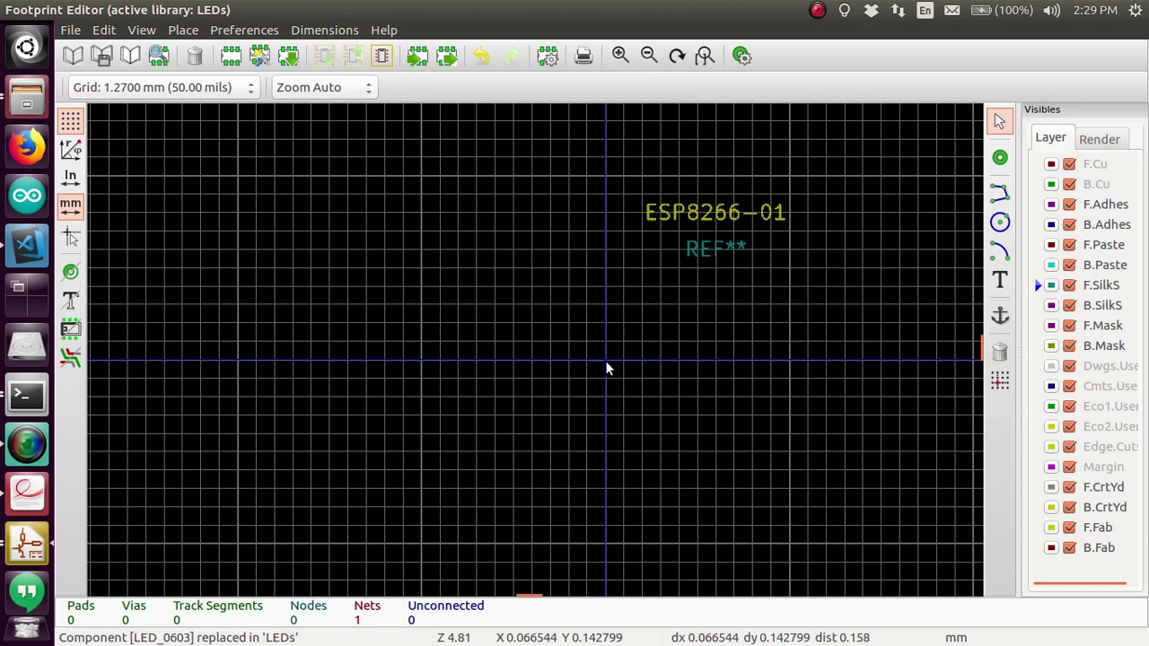
{"action": "left_click", "coordinate": [1002, 199]}
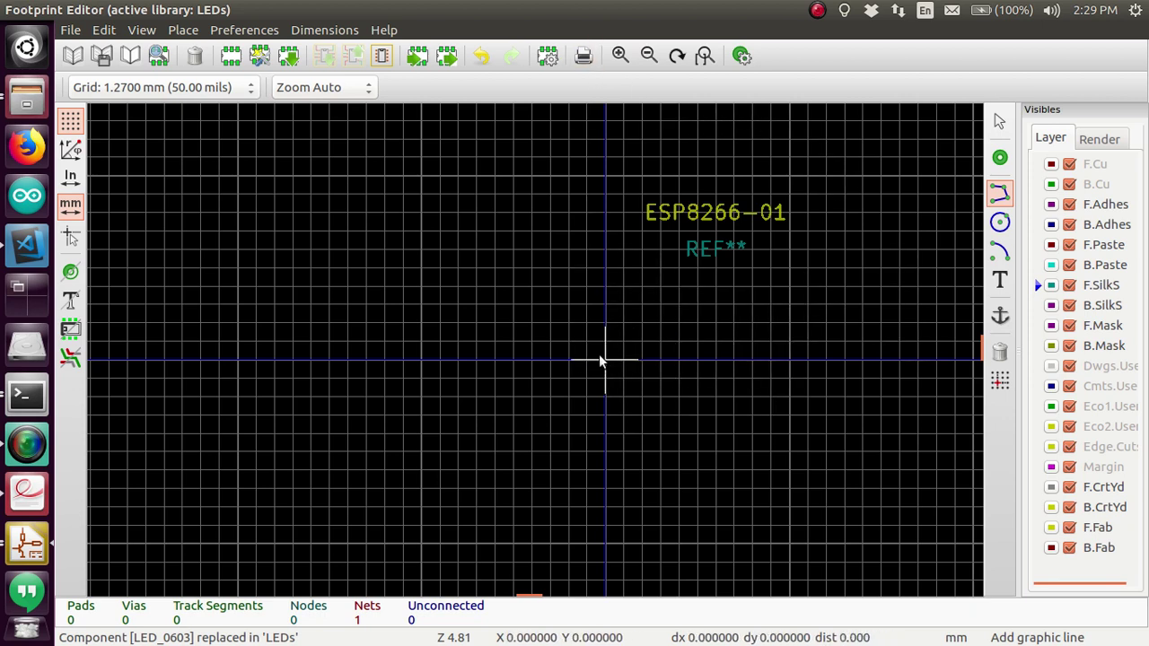
{"action": "left_click", "coordinate": [206, 88]}
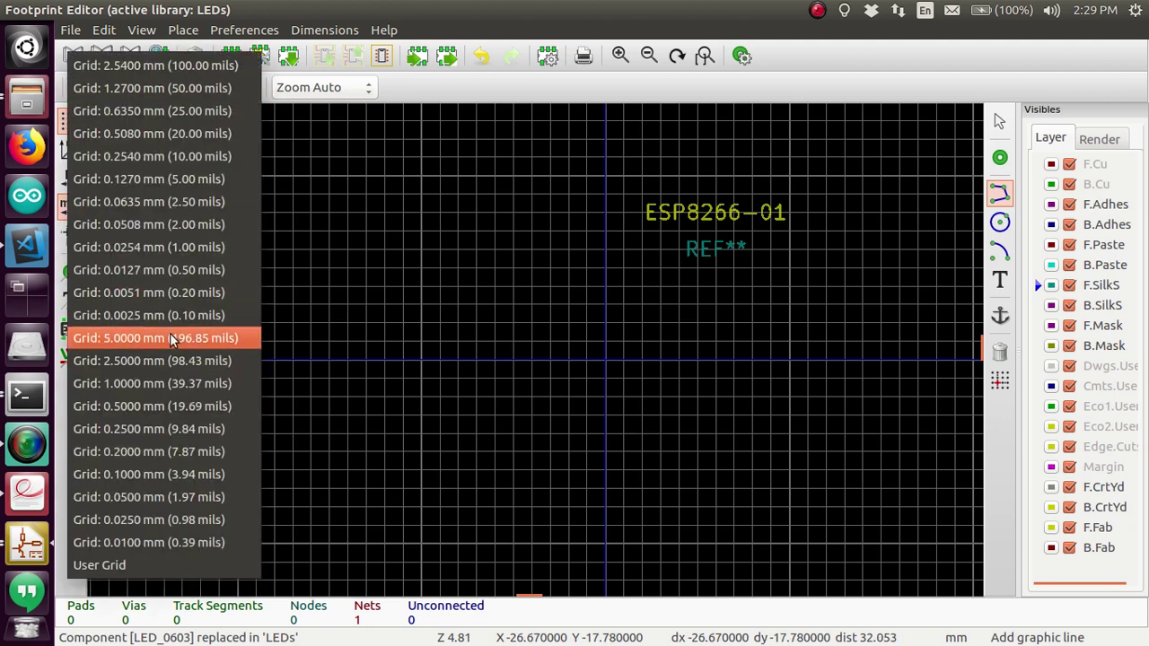
Set the footprint grid to 0.1000 mm (3.94 mils)
{"action": "left_click", "coordinate": [141, 468]}
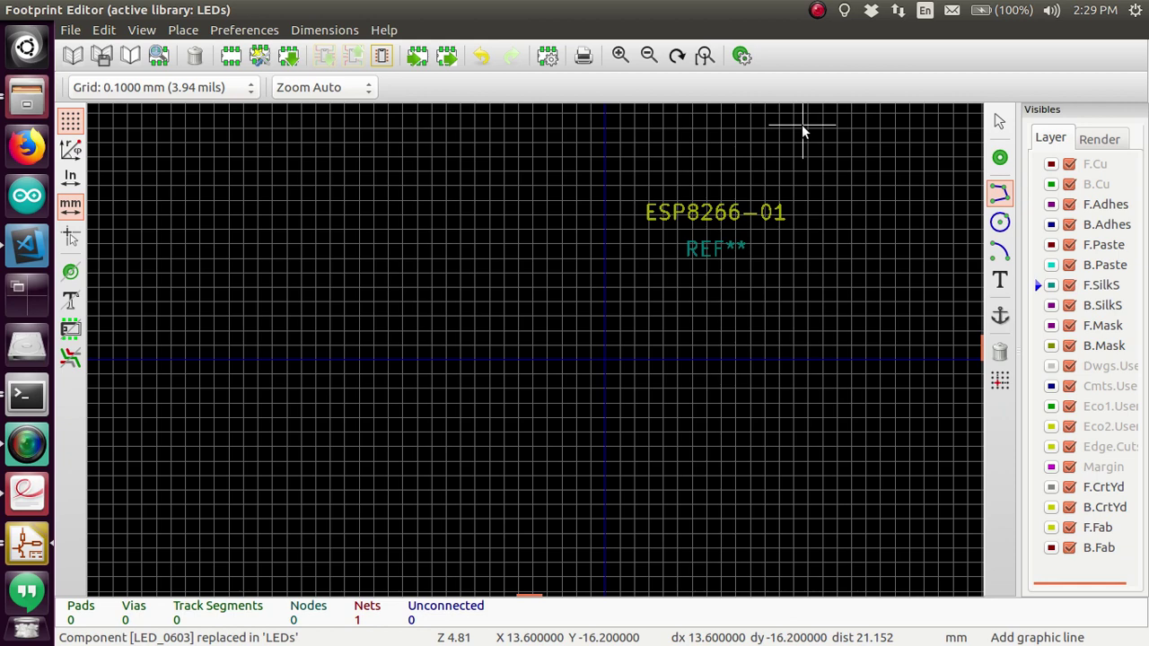
{"action": "scroll", "coordinate": [802, 123], "scroll_direction": "up", "scroll_amount": 5}
{"action": "scroll", "coordinate": [533, 356], "scroll_direction": "up", "scroll_amount": 1}
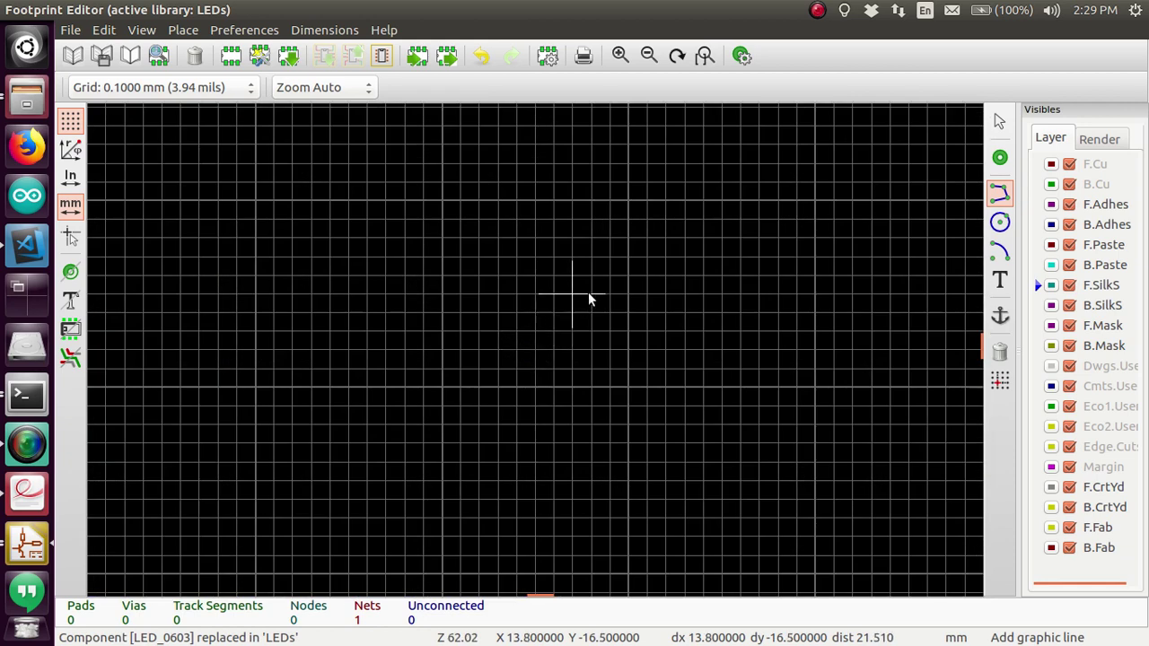
{"action": "scroll", "coordinate": [615, 272], "scroll_direction": "up", "scroll_amount": 1}
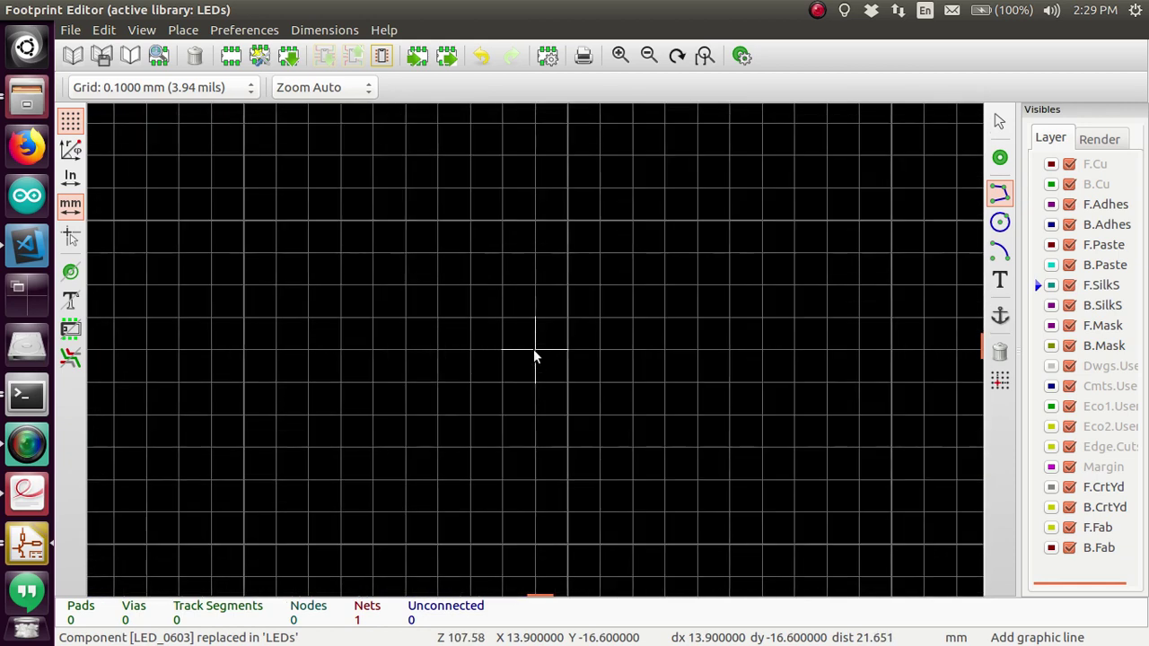
{"action": "scroll", "coordinate": [533, 356], "scroll_direction": "down", "scroll_amount": 7}
{"action": "scroll", "coordinate": [513, 364], "scroll_direction": "up", "scroll_amount": 4}
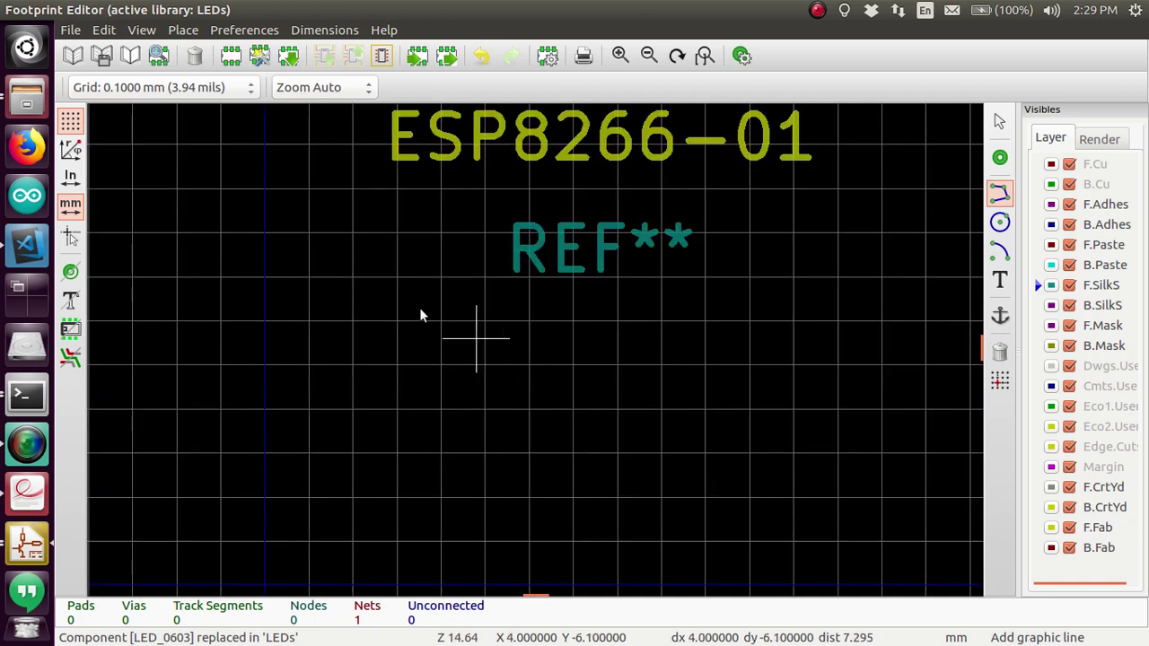
Activate a user grid sized 14.3 mm by 24.8 mm to match the ESP-01 outline
{"action": "left_click", "coordinate": [235, 87]}
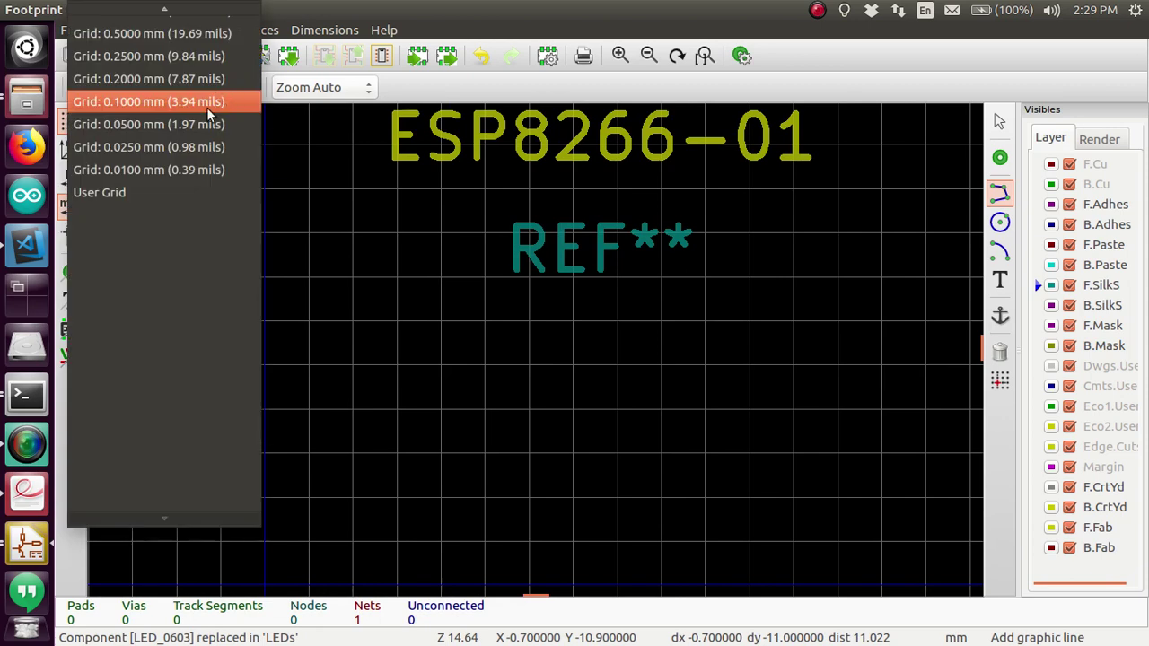
{"action": "left_click", "coordinate": [106, 194]}
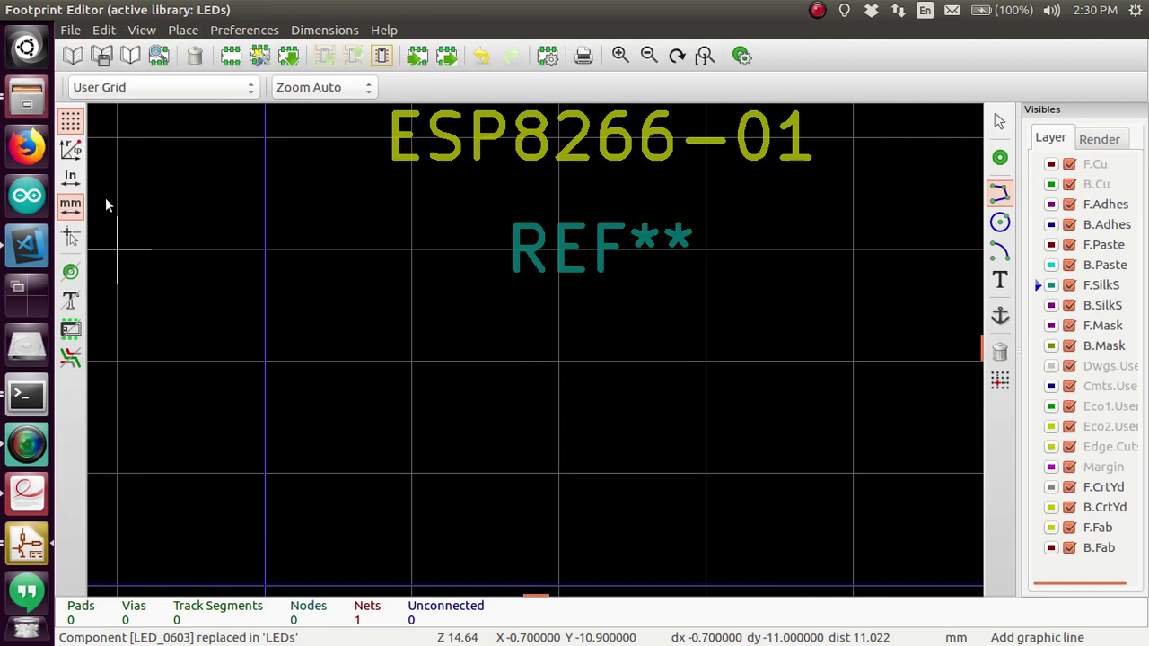
{"action": "left_click", "coordinate": [320, 32]}
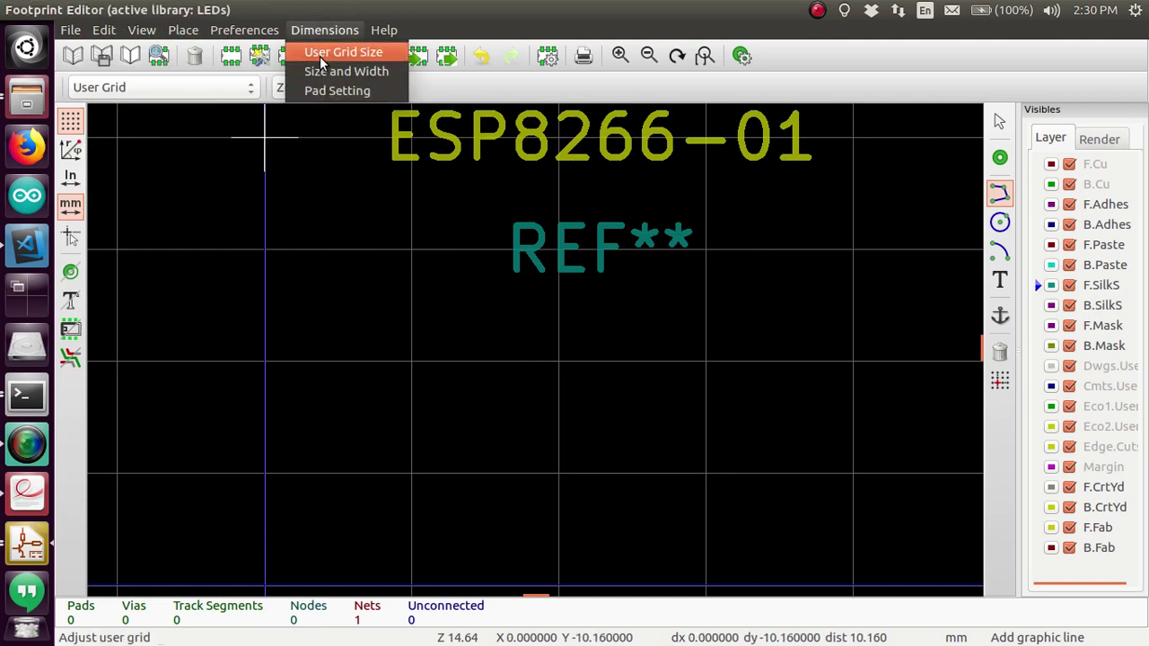
{"action": "left_click", "coordinate": [320, 56]}
{"action": "left_click_drag", "start_coordinate": [444, 308], "coordinate": [381, 311]}
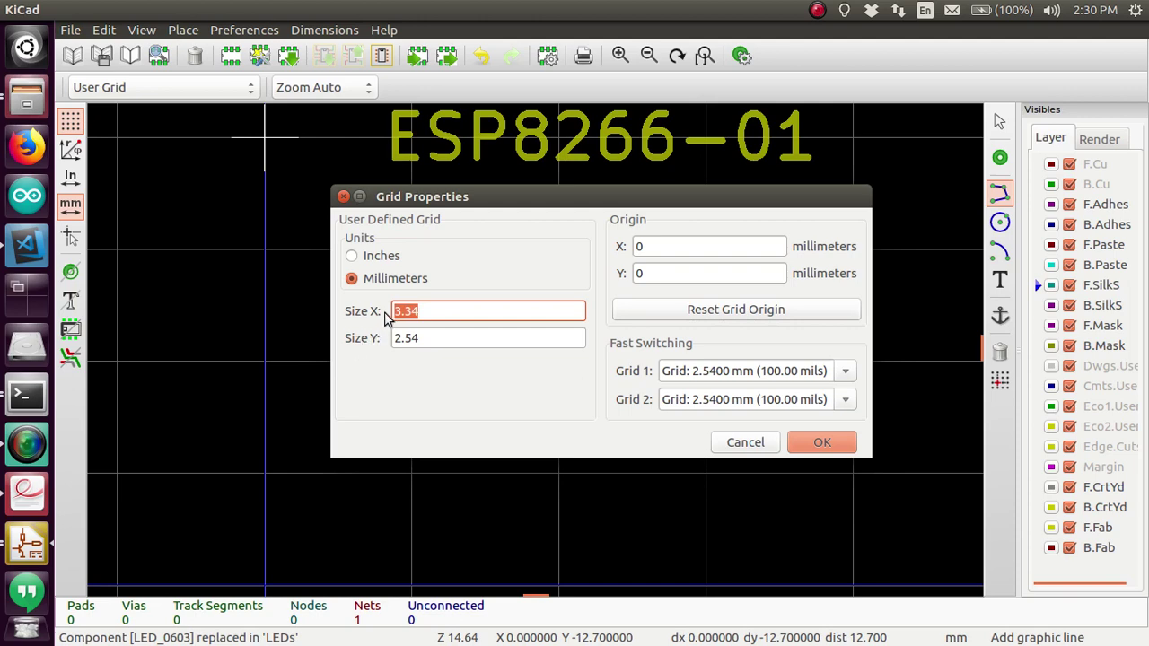
{"action": "type", "text": "14"}
{"action": "key", "text": "Tab"}
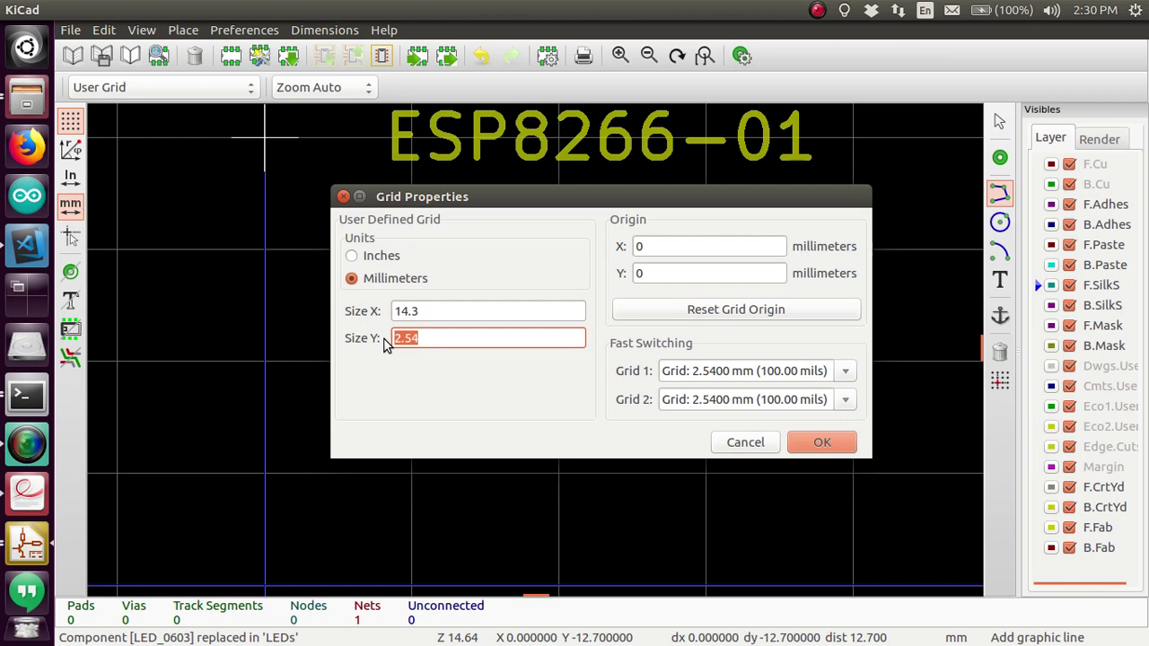
{"action": "type", "text": "24.8"}
{"action": "left_click", "coordinate": [805, 439]}
{"action": "scroll", "coordinate": [634, 422], "scroll_direction": "down", "scroll_amount": 5}
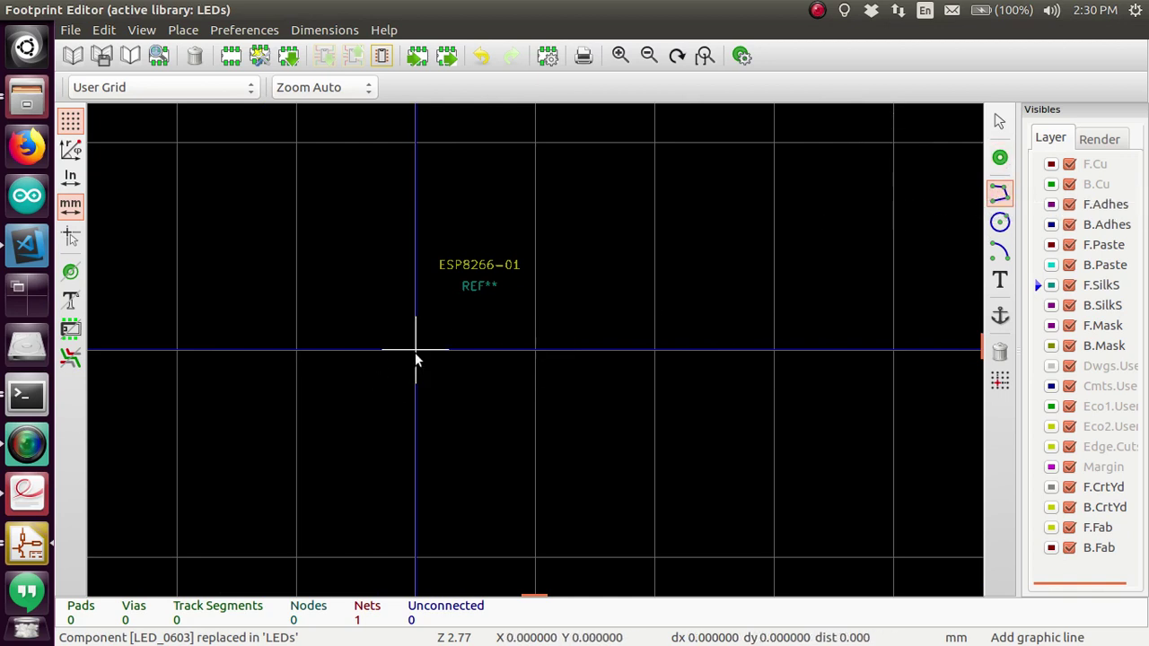
Draw the F.SilkS outline through (14.3, -24.8) and (14.3, 0), closing at the origin
{"action": "left_click", "coordinate": [416, 144]}
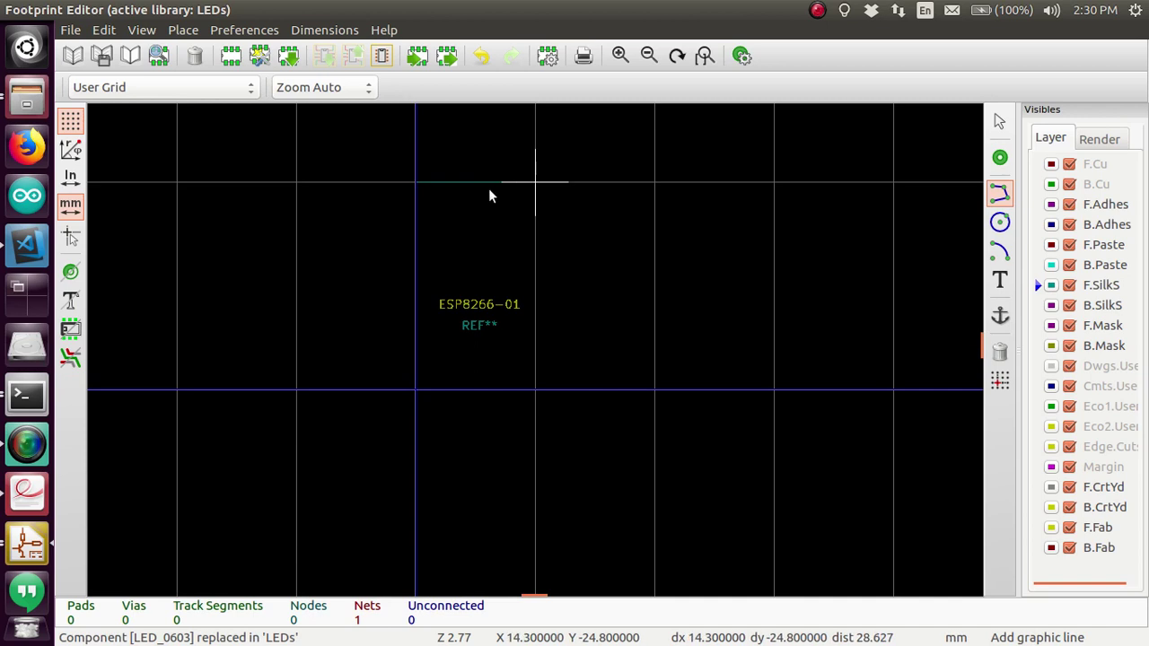
{"action": "left_click", "coordinate": [535, 215]}
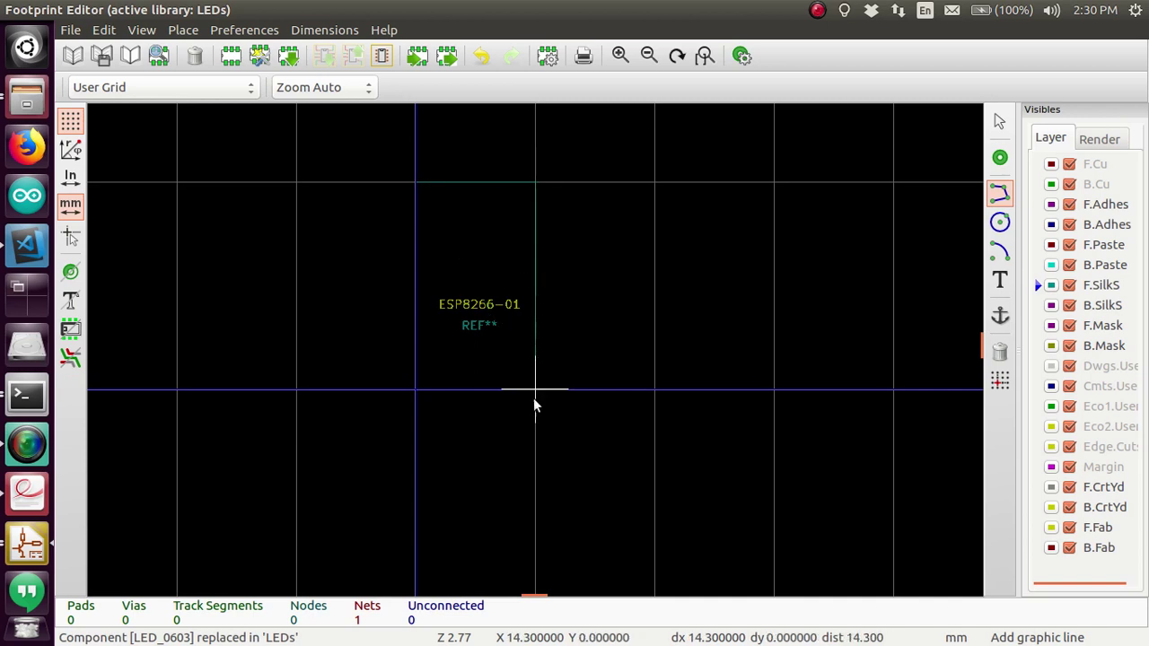
{"action": "double_click", "coordinate": [420, 395]}
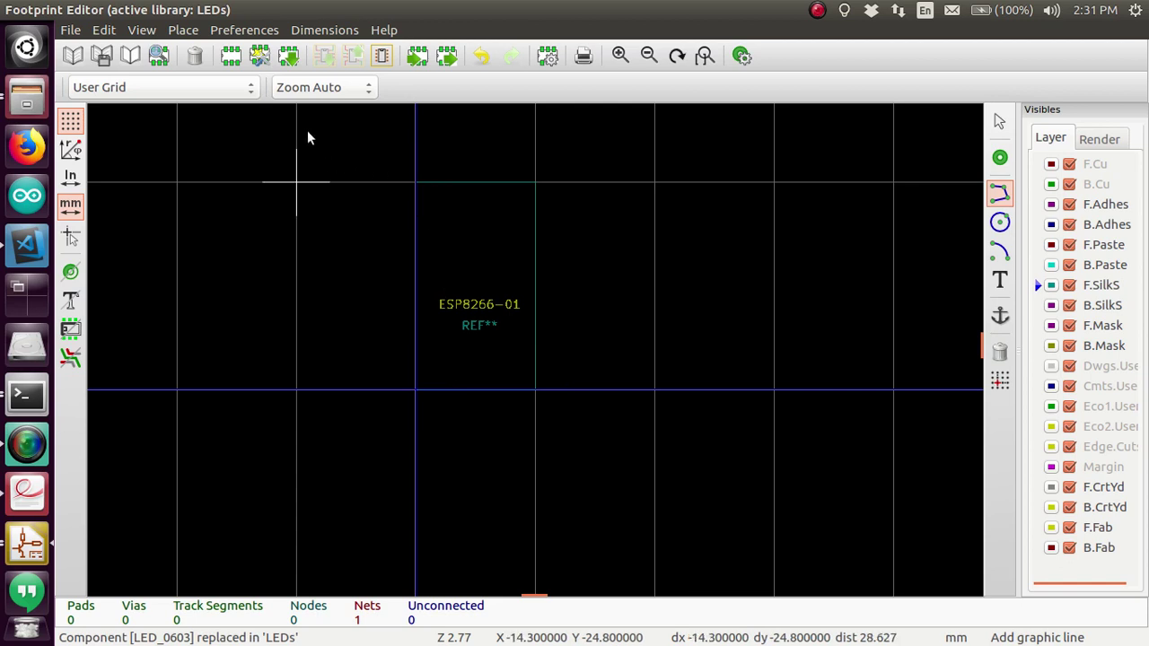
Check the ESP-01's 14.3 × 24.8 mm size and 2.54 mm pin spacing in the datasheet
{"action": "left_click", "coordinate": [329, 32]}
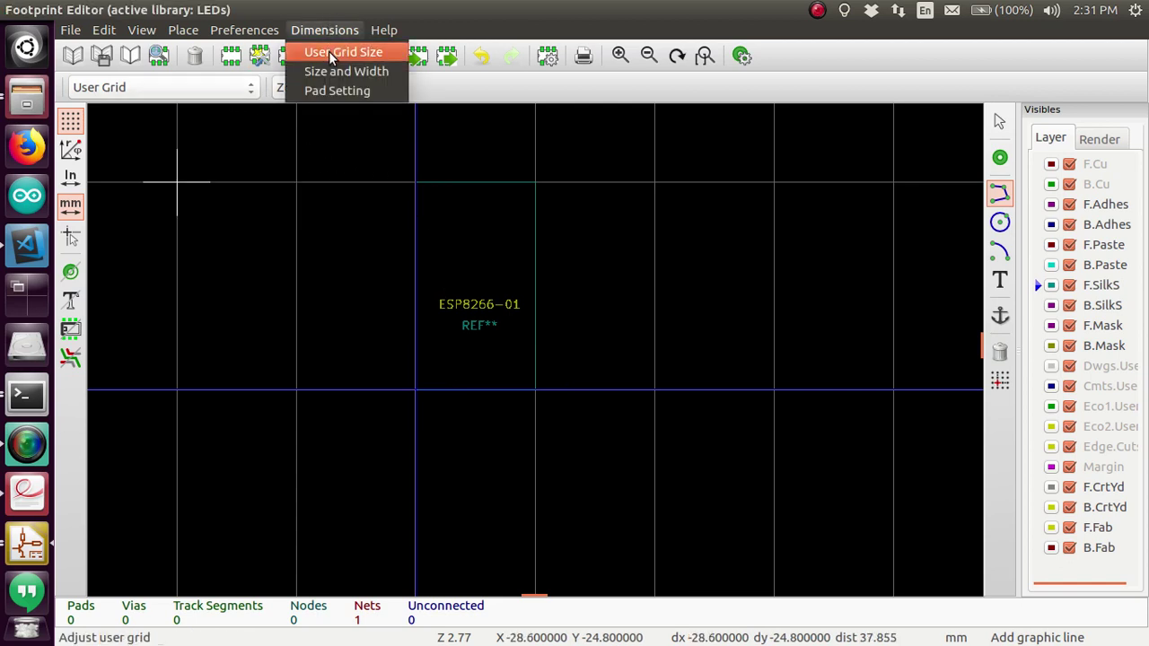
{"action": "left_click", "coordinate": [329, 31]}
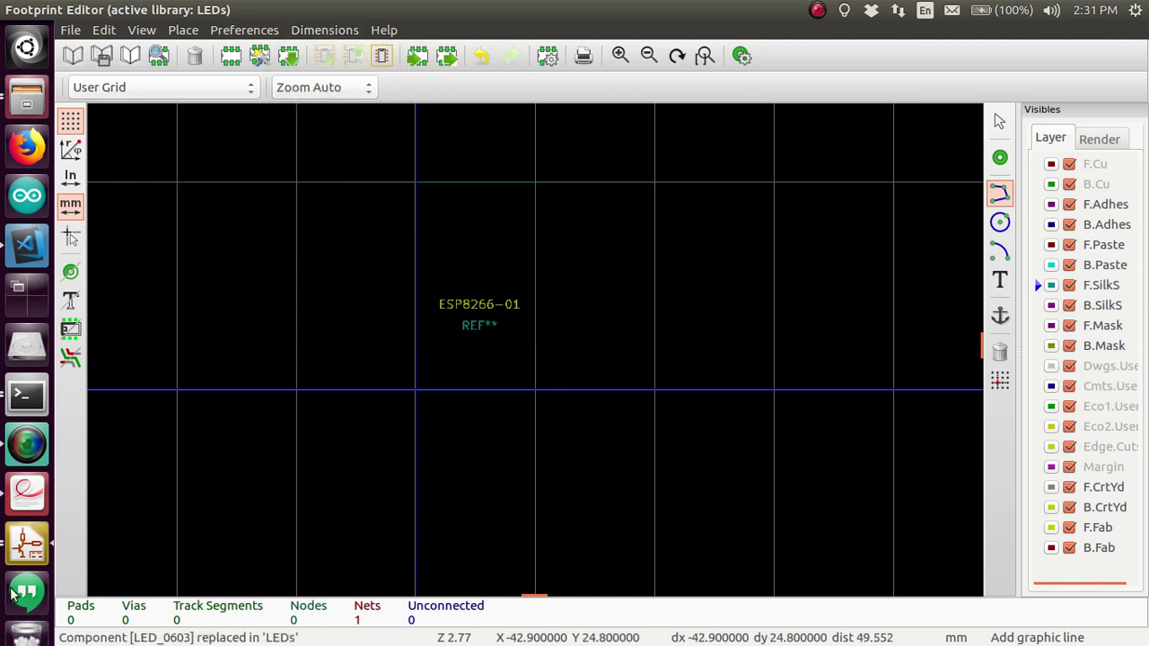
{"action": "left_click", "coordinate": [27, 492]}
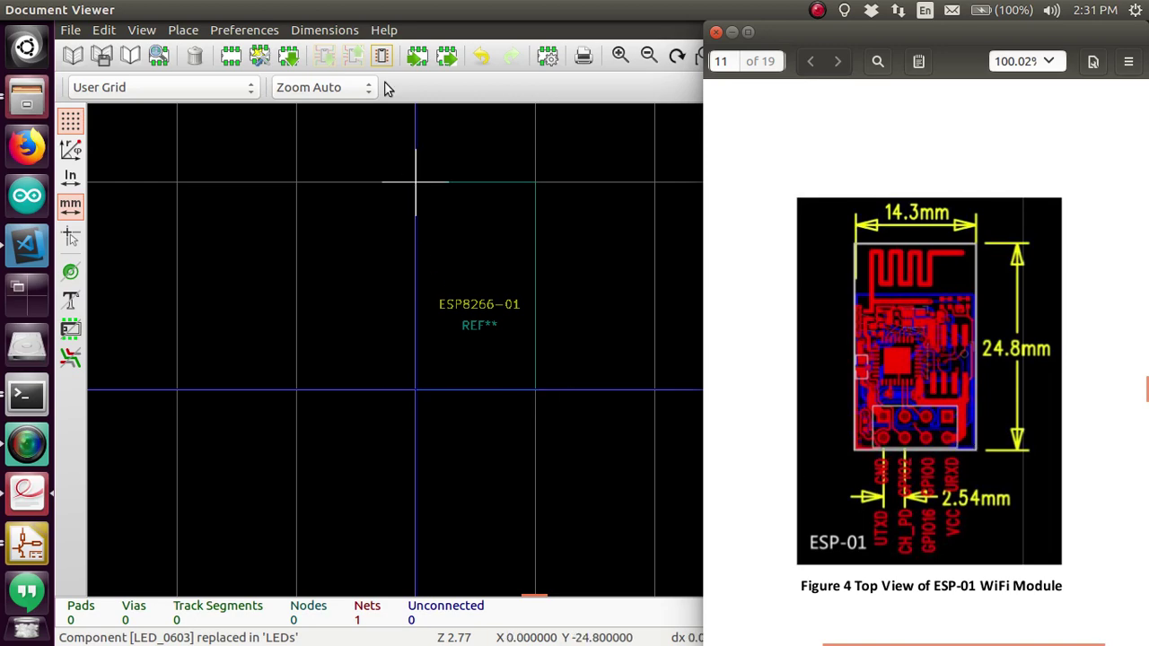
{"action": "left_click", "coordinate": [324, 31]}
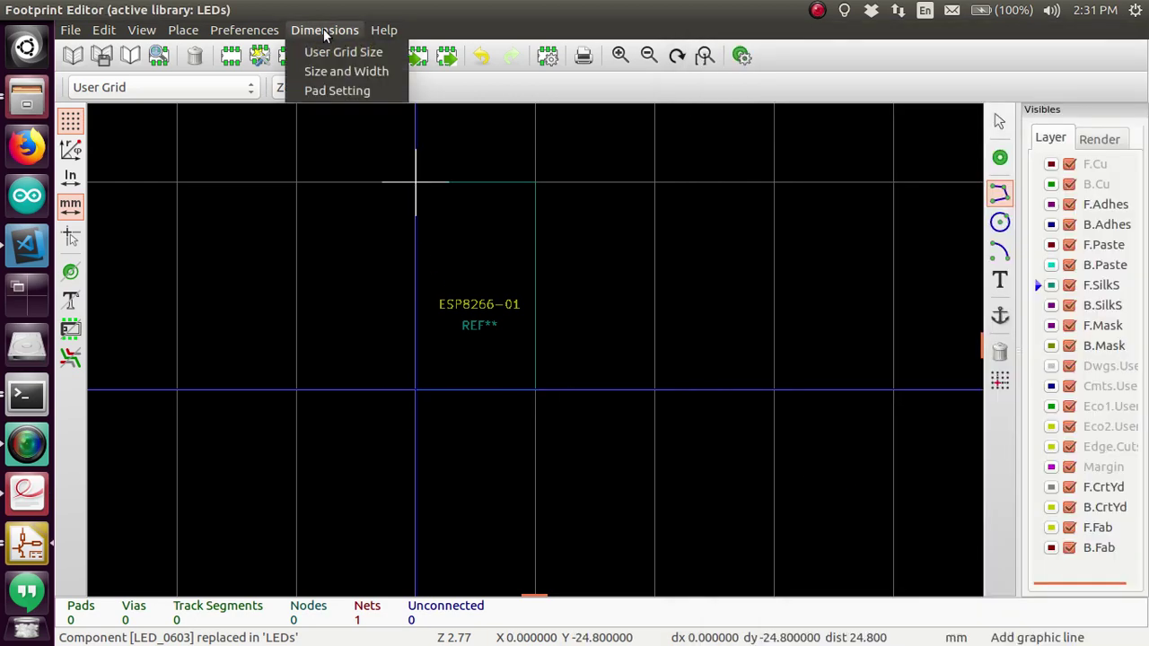
Set the user grid to 3.34 mm by 2.54 mm and select the Add pads tool
{"action": "left_click", "coordinate": [328, 47]}
{"action": "double_click", "coordinate": [440, 311]}
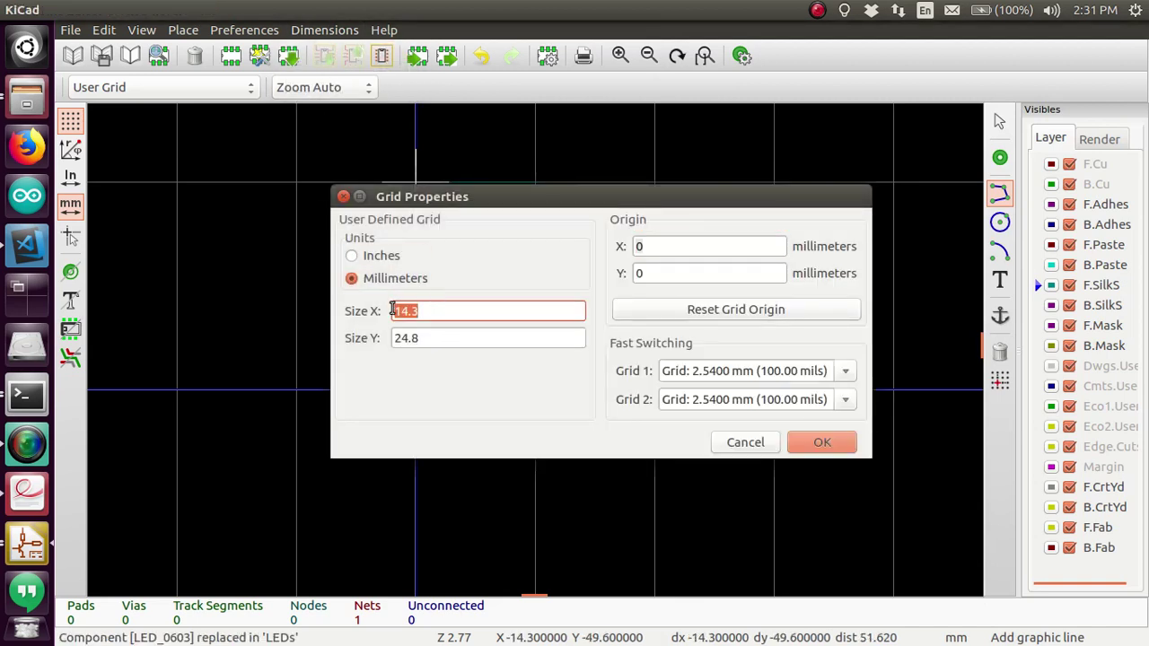
{"action": "type", "text": "3.3"}
{"action": "left_click", "coordinate": [443, 340]}
{"action": "key", "text": "BackSpace"}
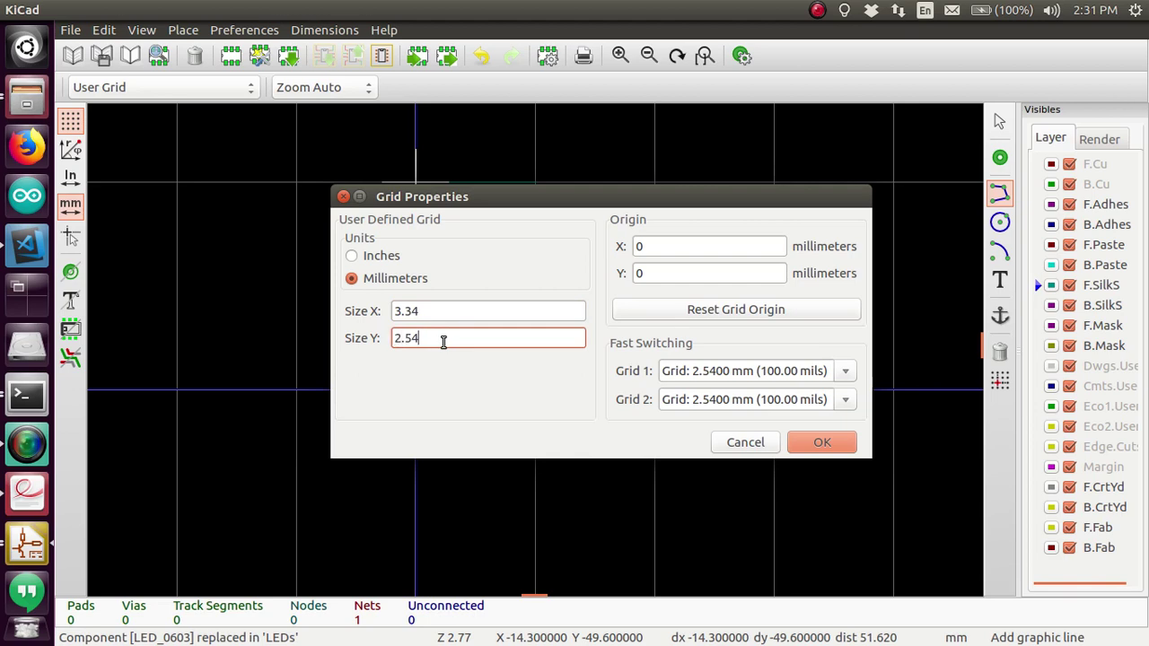
{"action": "left_click", "coordinate": [807, 440]}
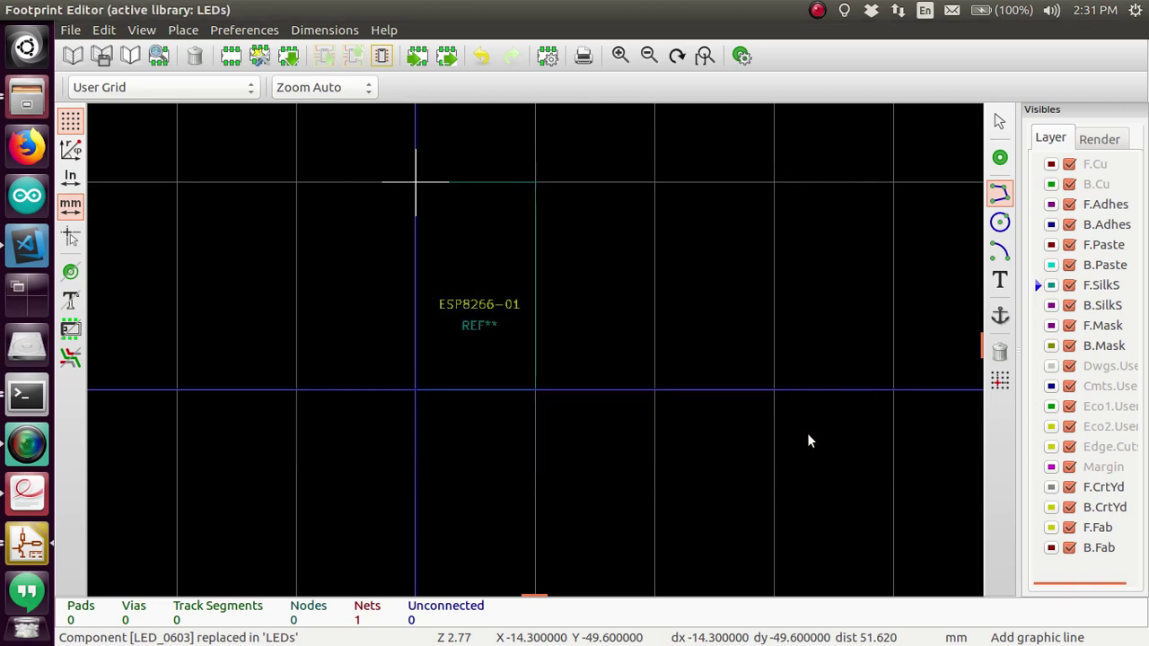
{"action": "scroll", "coordinate": [417, 390], "scroll_direction": "up", "scroll_amount": 2}
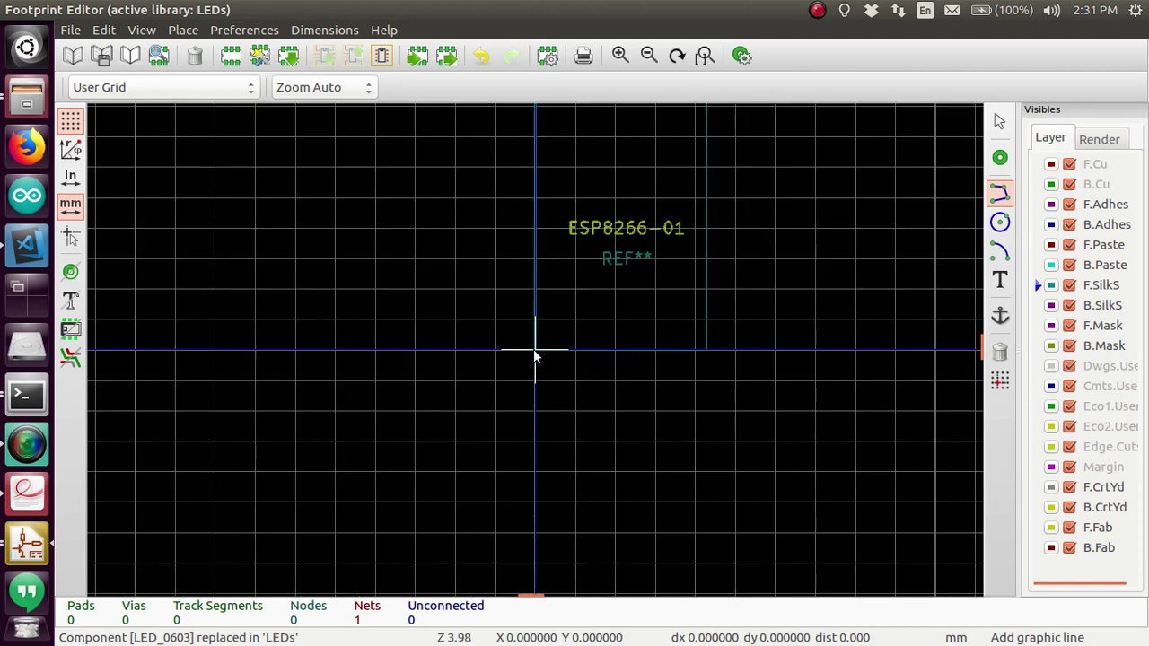
{"action": "scroll", "coordinate": [534, 349], "scroll_direction": "up", "scroll_amount": 1}
{"action": "left_click", "coordinate": [998, 158]}
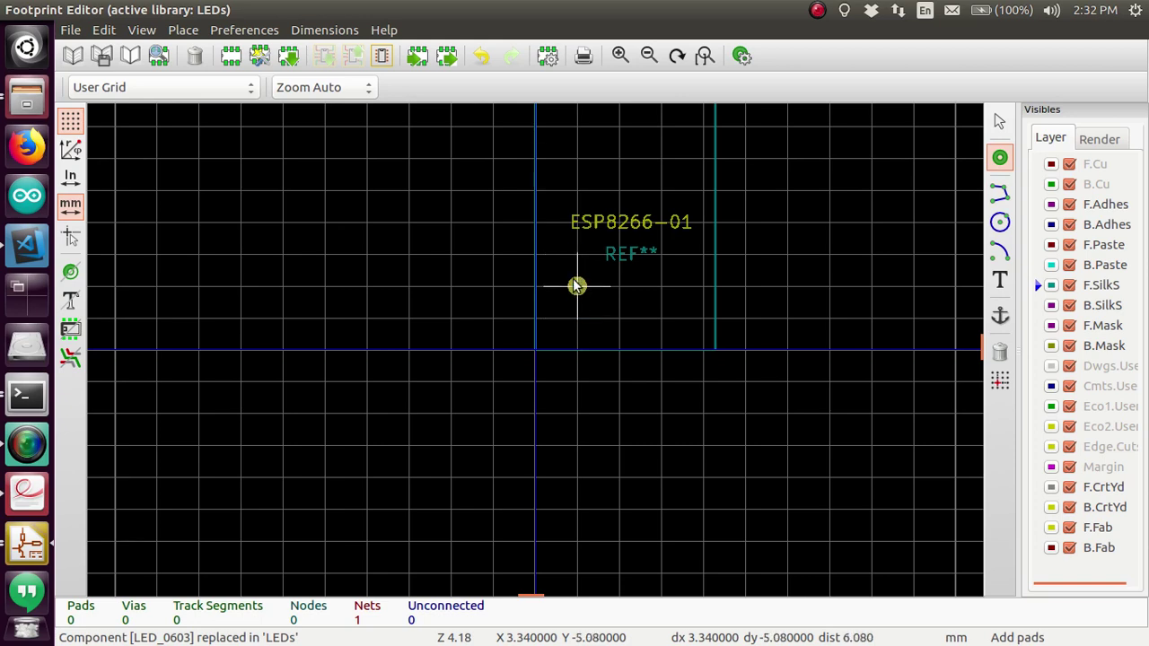
Read the ESP-01 pin design page in the datasheet to locate pad 1 (GND)
{"action": "left_click", "coordinate": [27, 489]}
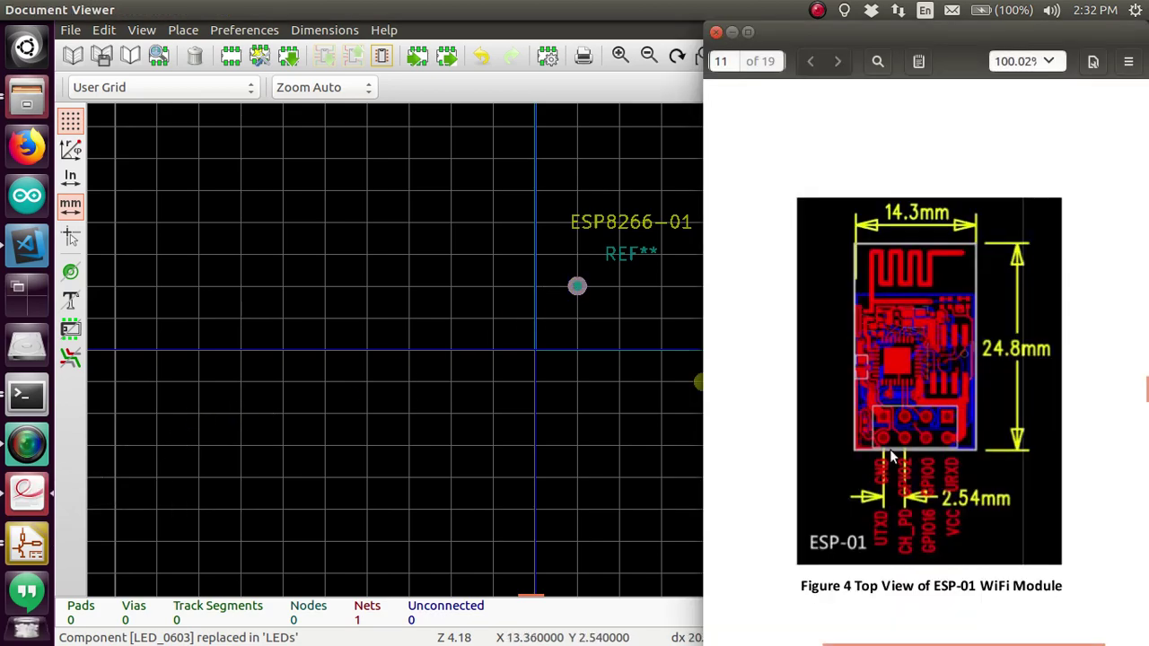
{"action": "scroll", "coordinate": [891, 457], "scroll_direction": "down", "scroll_amount": 15}
{"action": "scroll", "coordinate": [891, 456], "scroll_direction": "down", "scroll_amount": 8}
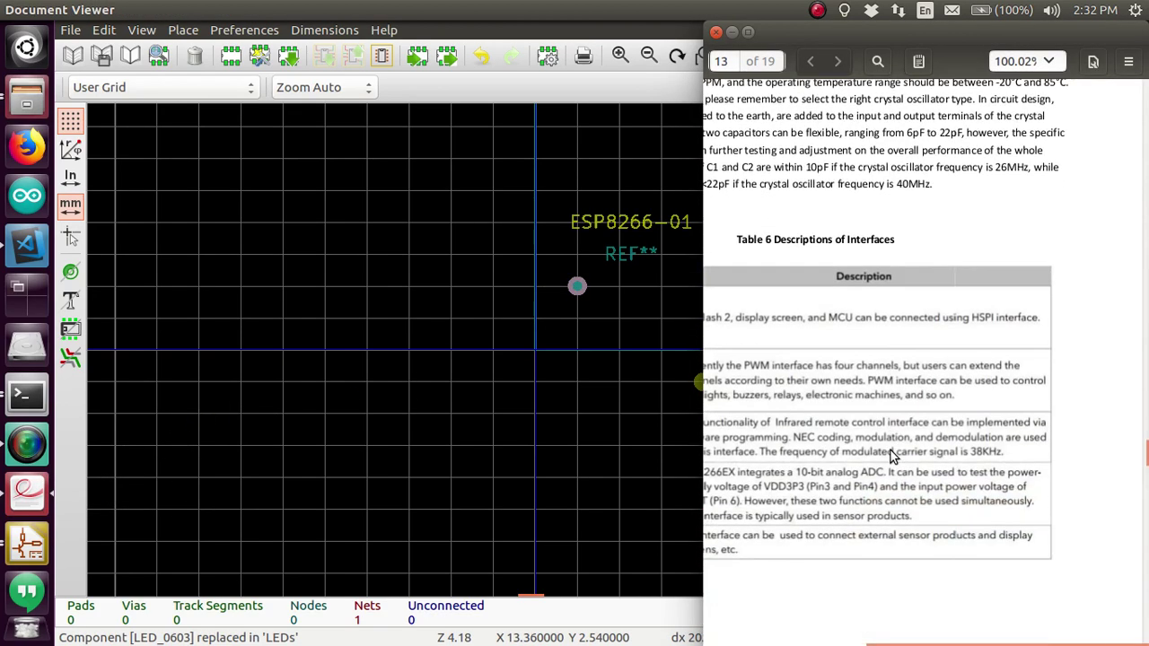
{"action": "scroll", "coordinate": [890, 457], "scroll_direction": "up", "scroll_amount": 20}
{"action": "scroll", "coordinate": [892, 454], "scroll_direction": "up", "scroll_amount": 20}
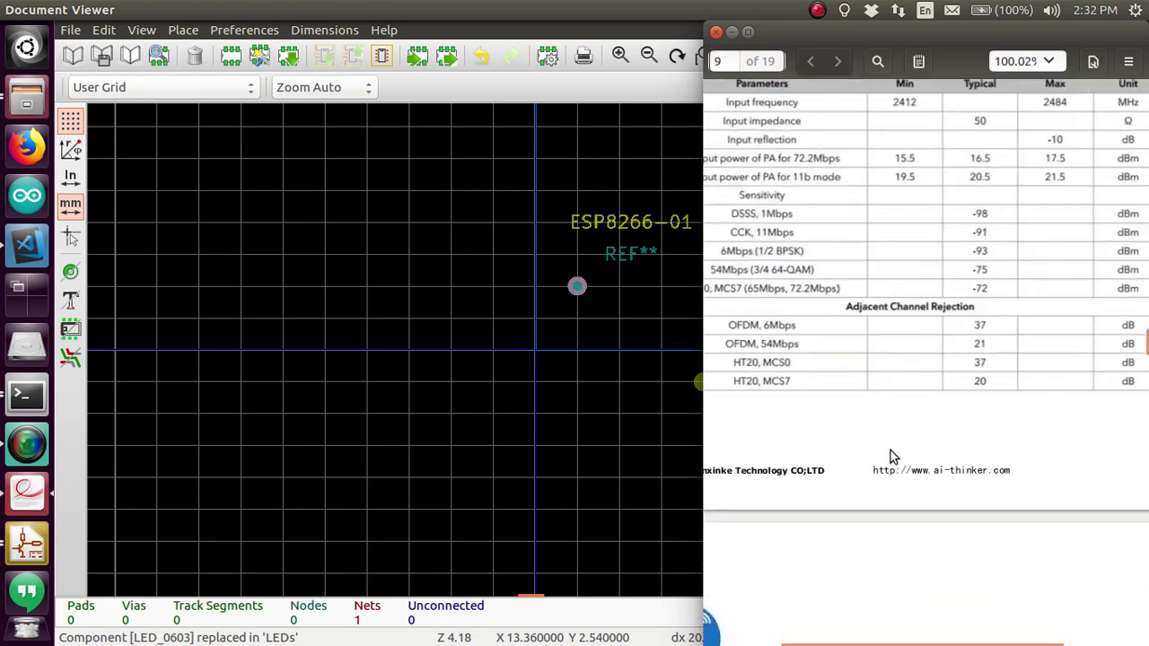
{"action": "scroll", "coordinate": [891, 454], "scroll_direction": "up", "scroll_amount": 1}
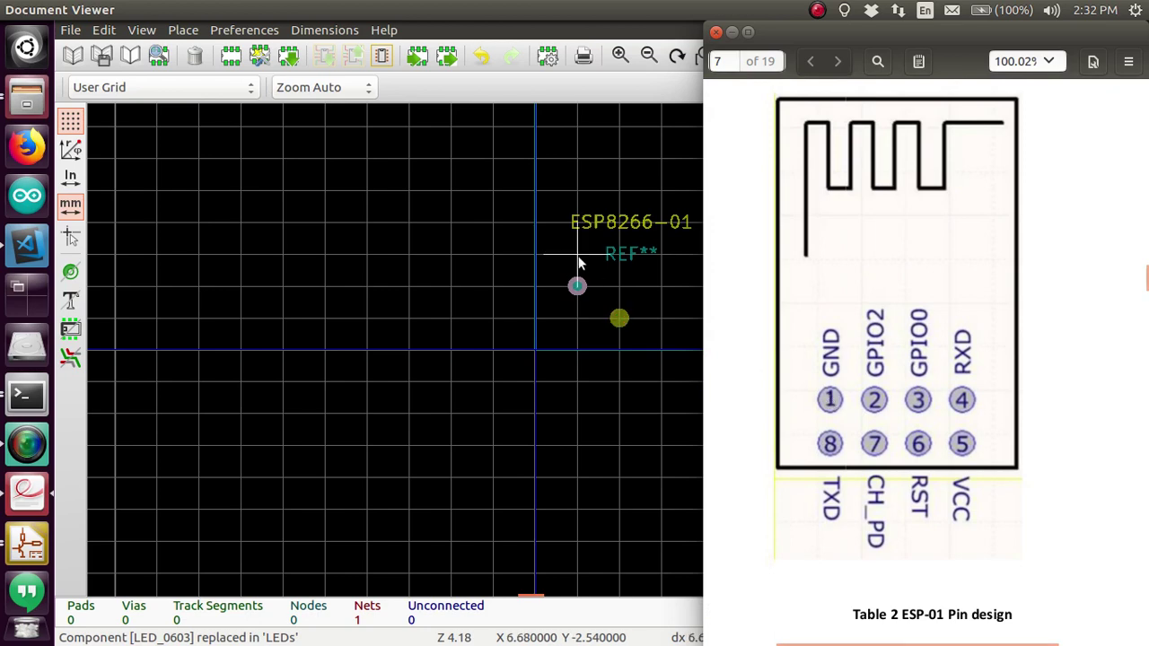
{"action": "scroll", "coordinate": [577, 285], "scroll_direction": "up", "scroll_amount": 2}
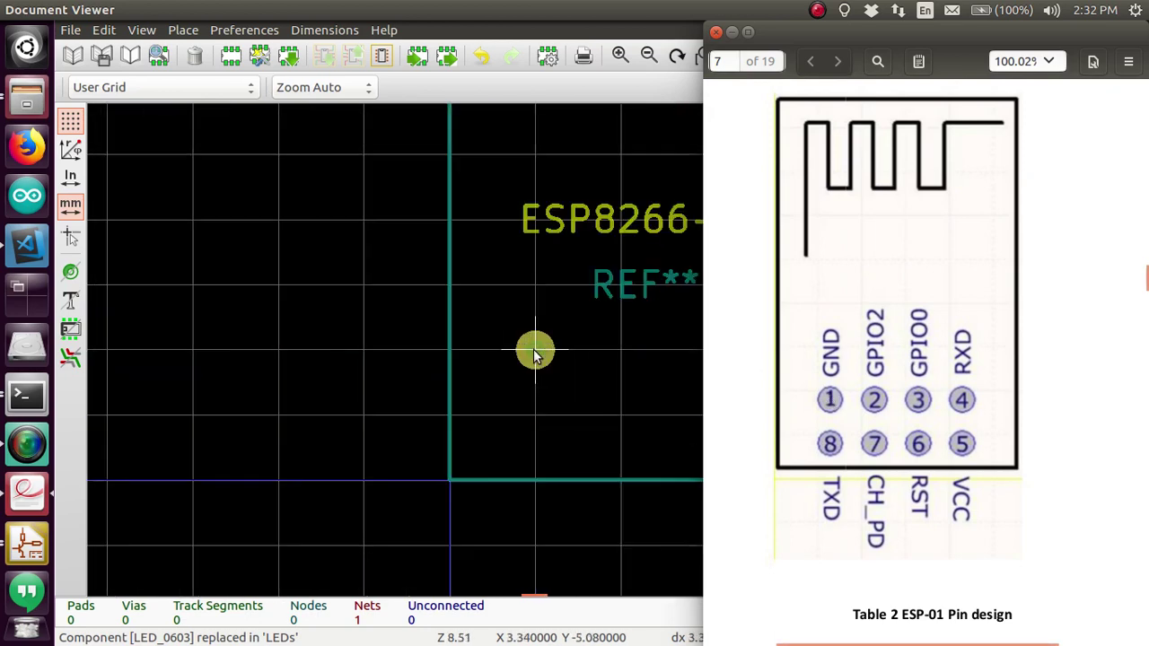
{"action": "scroll", "coordinate": [536, 355], "scroll_direction": "up", "scroll_amount": 1}
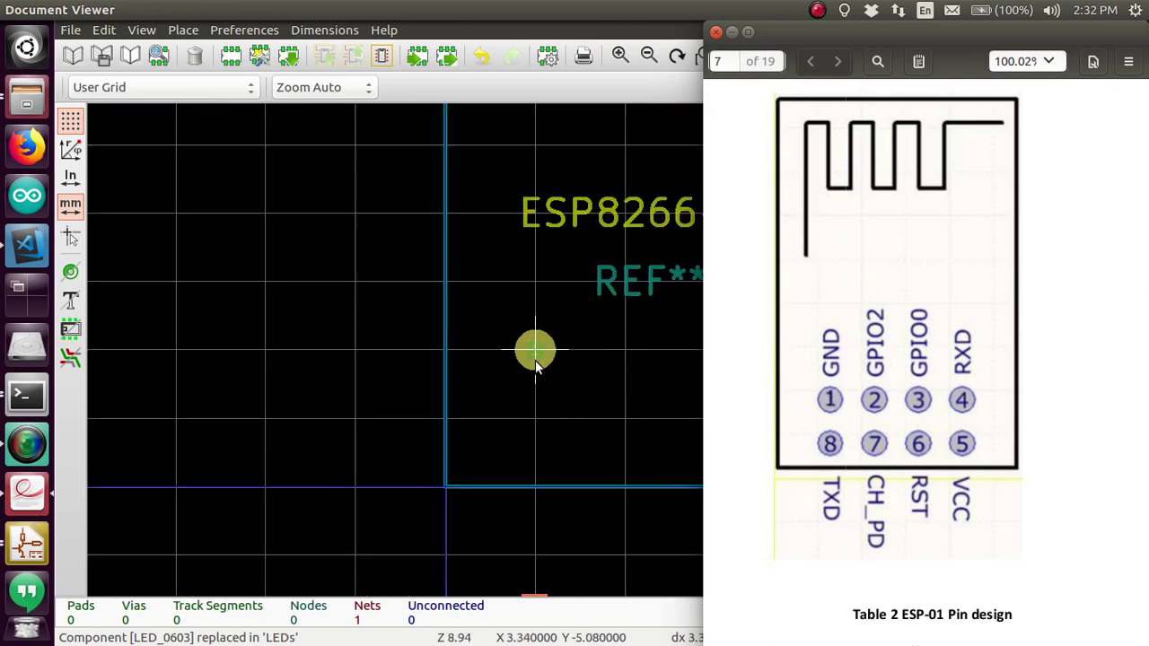
{"action": "left_click", "coordinate": [732, 31]}
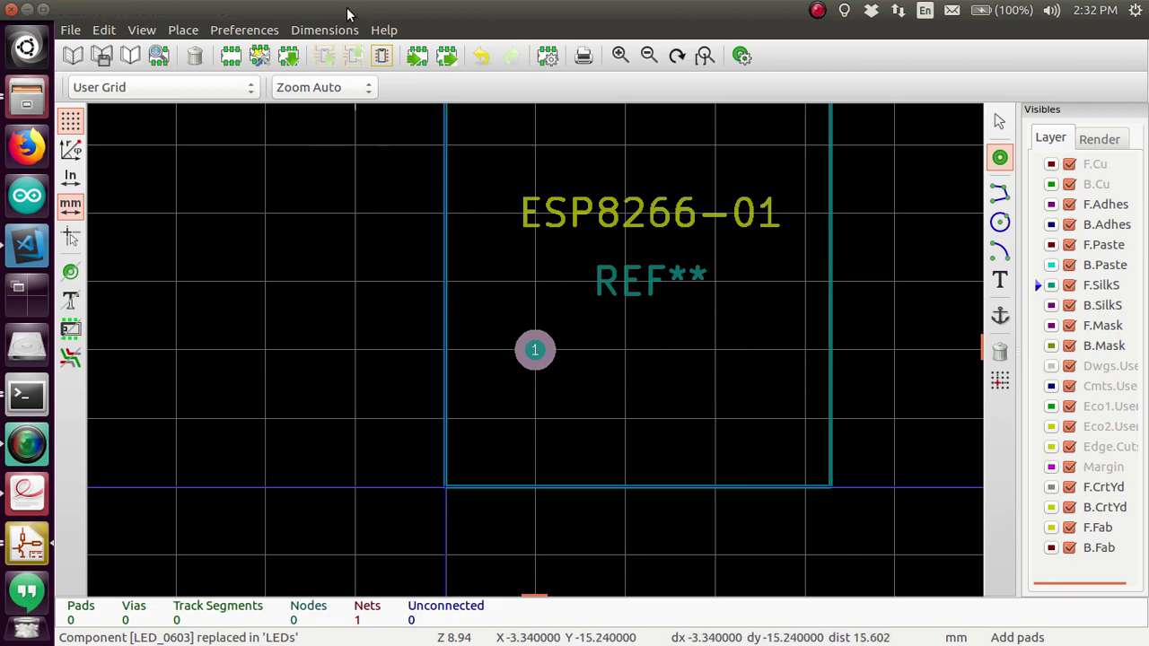
{"action": "left_click", "coordinate": [179, 84]}
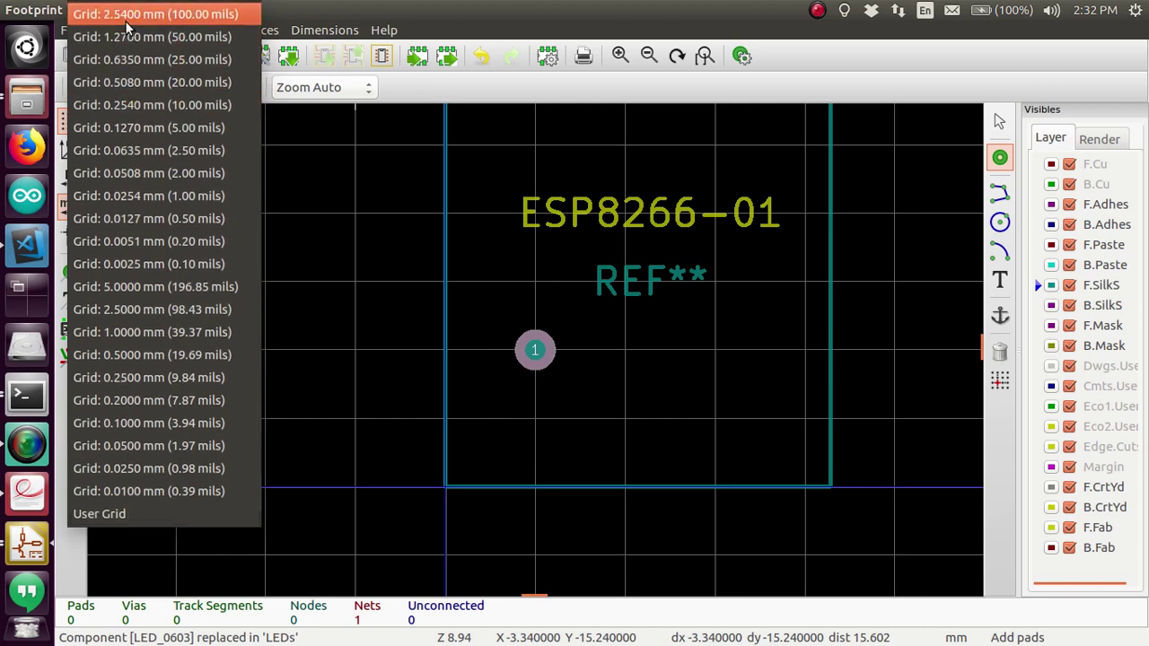
{"action": "left_click", "coordinate": [153, 13]}
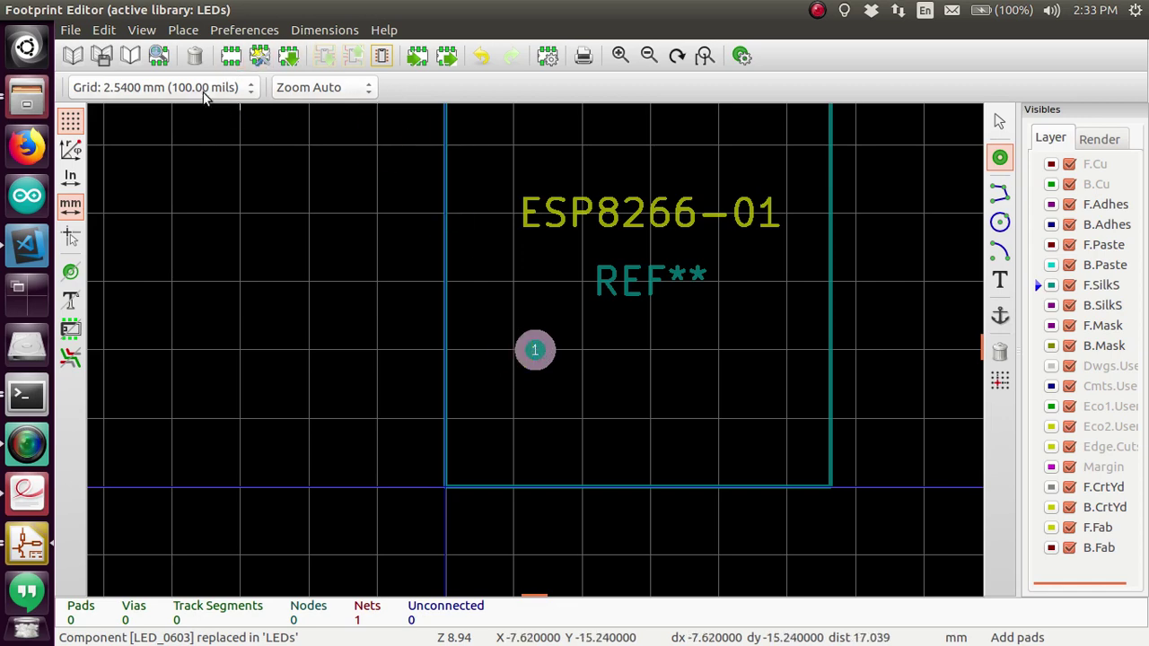
{"action": "left_click", "coordinate": [162, 87]}
{"action": "left_click", "coordinate": [115, 591]}
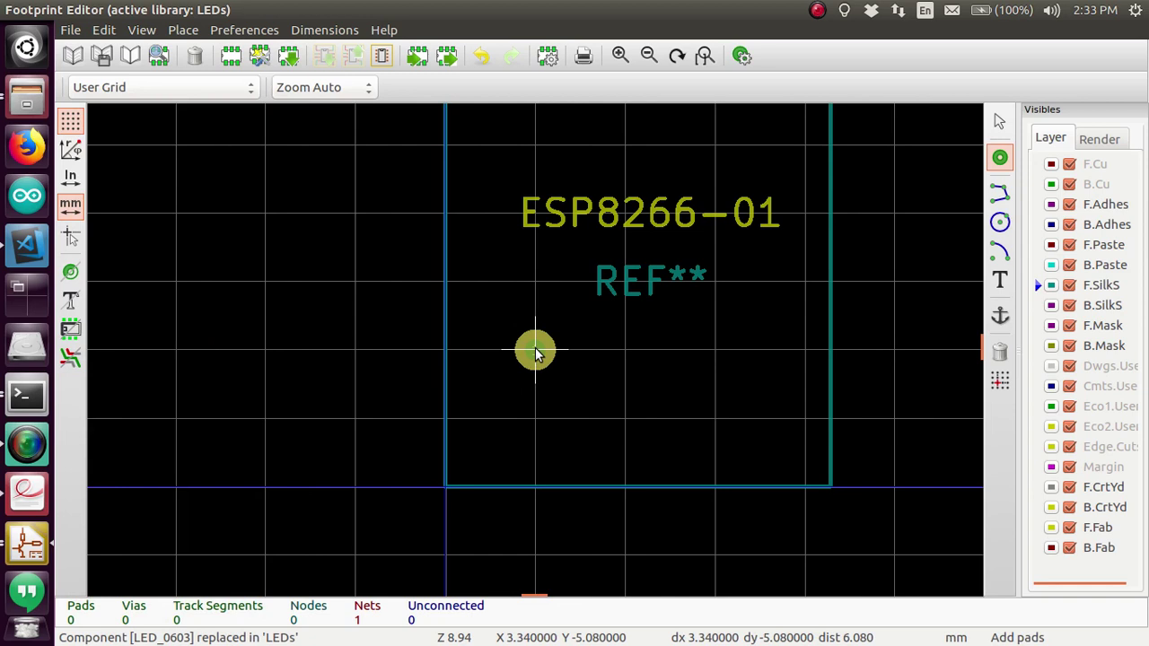
{"action": "key", "text": "Escape"}
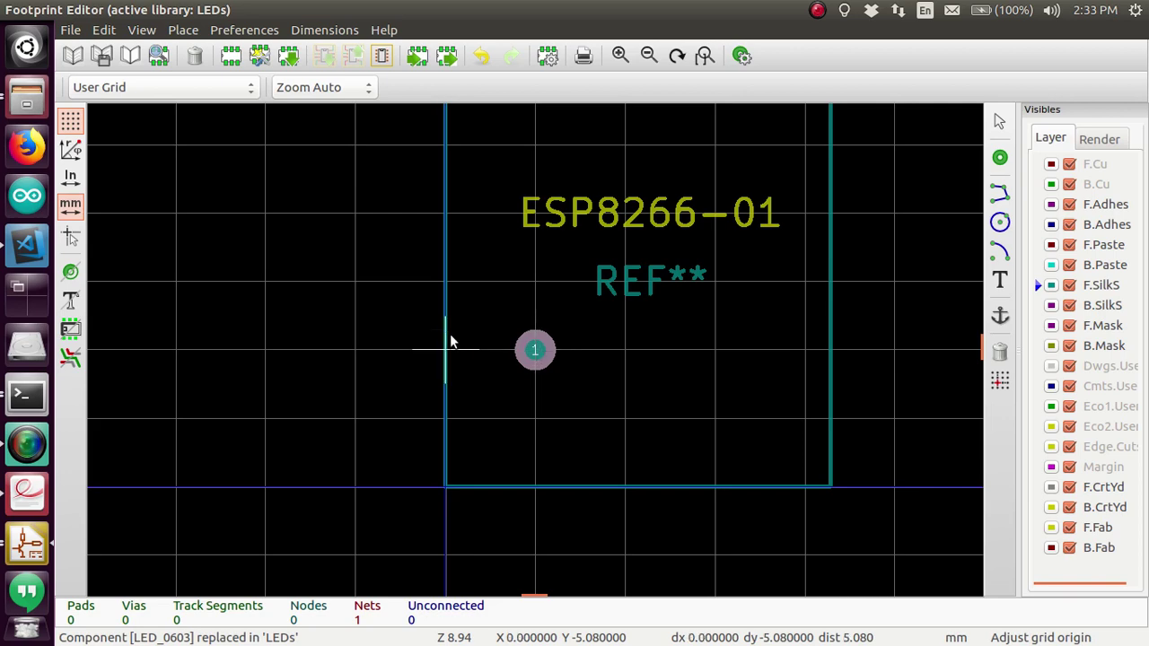
{"action": "key", "text": "Escape"}
{"action": "left_click", "coordinate": [535, 353]}
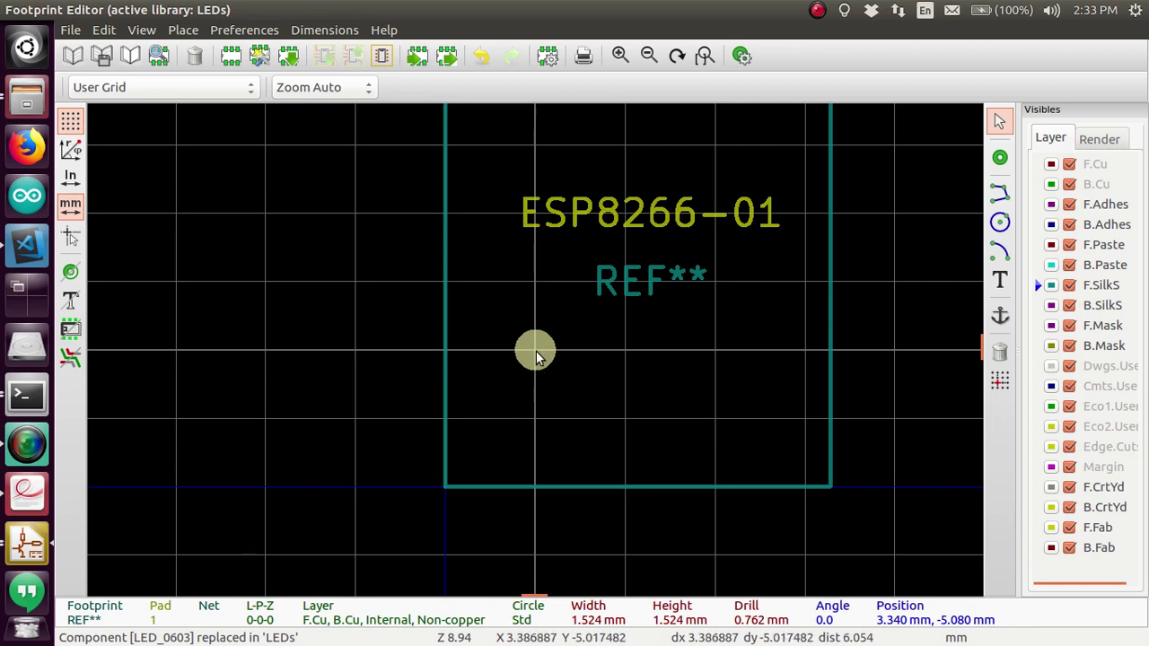
{"action": "double_click", "coordinate": [536, 351]}
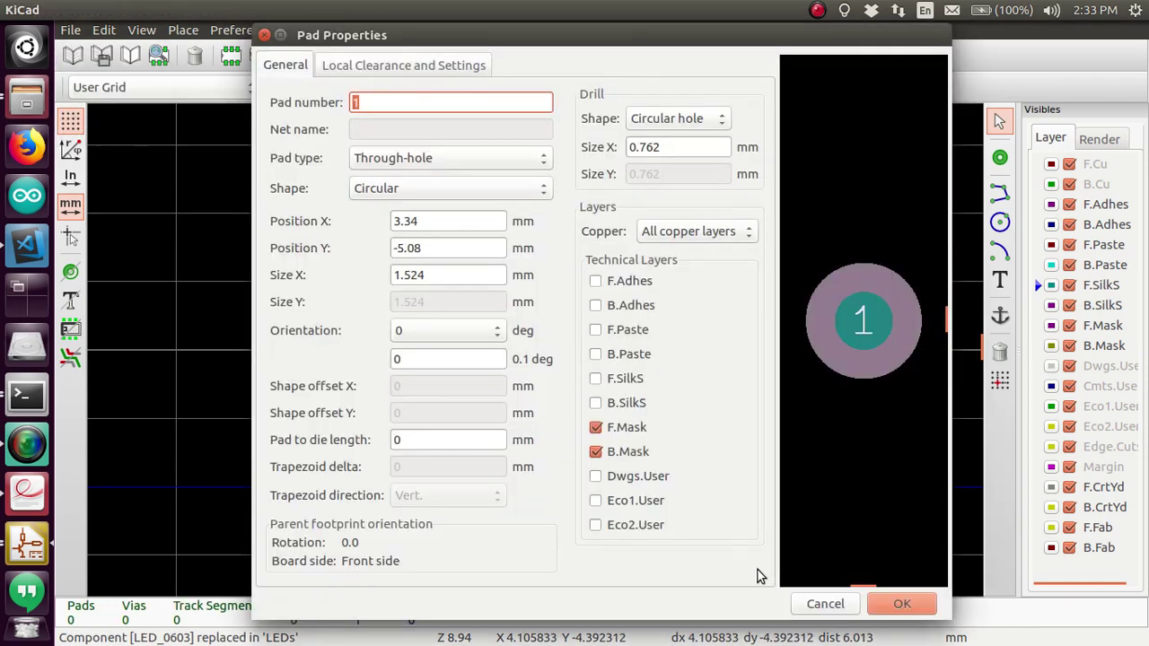
{"action": "left_click", "coordinate": [823, 601]}
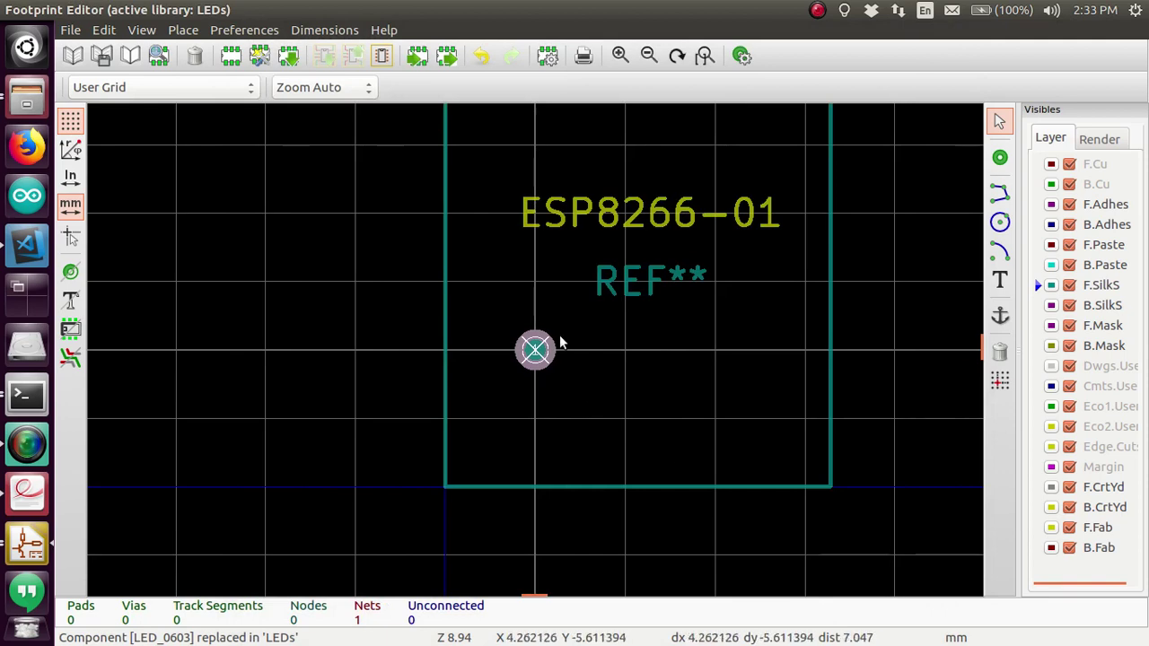
{"action": "scroll", "coordinate": [533, 355], "scroll_direction": "up", "scroll_amount": 2}
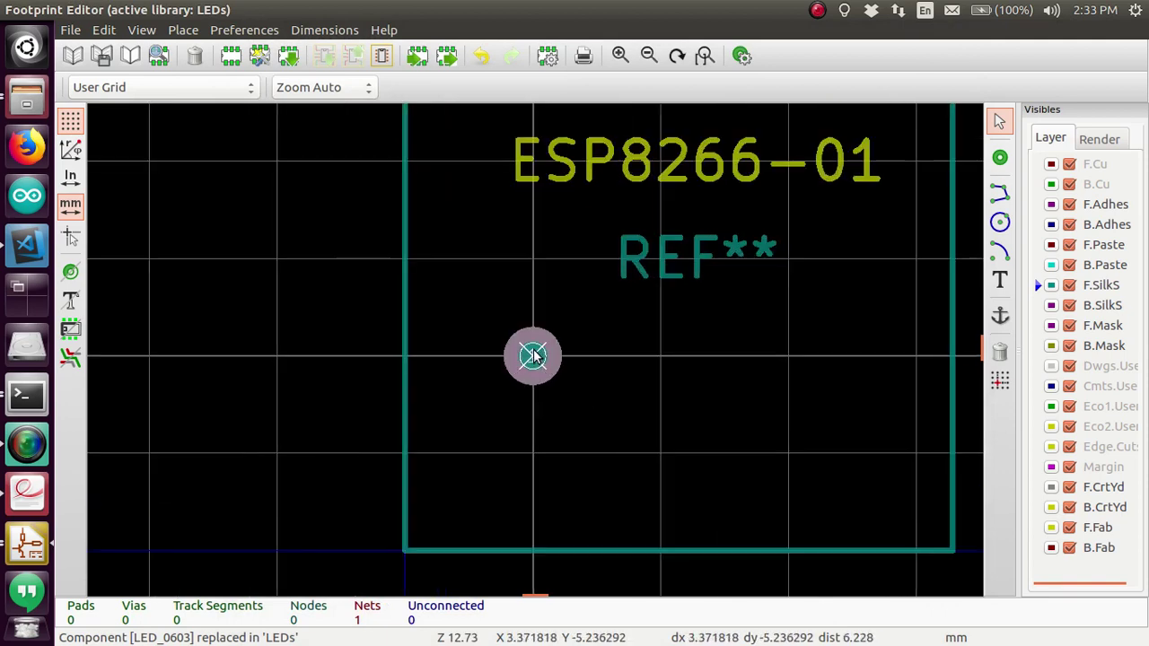
{"action": "scroll", "coordinate": [534, 356], "scroll_direction": "up", "scroll_amount": 2}
{"action": "scroll", "coordinate": [534, 357], "scroll_direction": "down", "scroll_amount": 1}
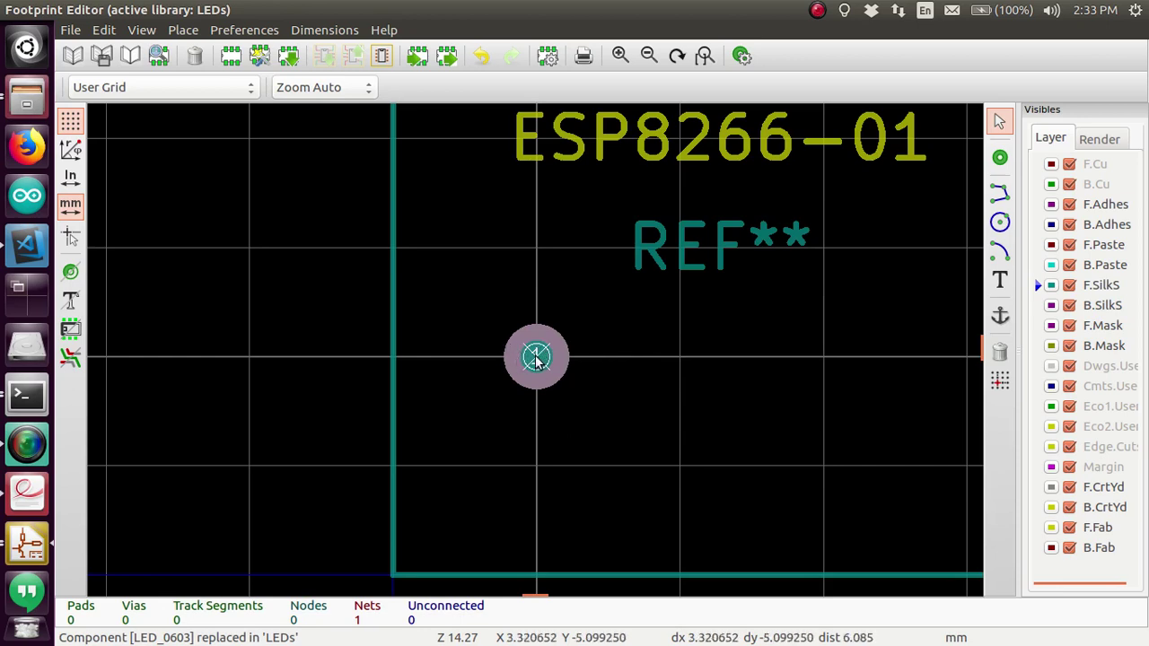
{"action": "left_click", "coordinate": [535, 356]}
{"action": "left_click", "coordinate": [575, 319]}
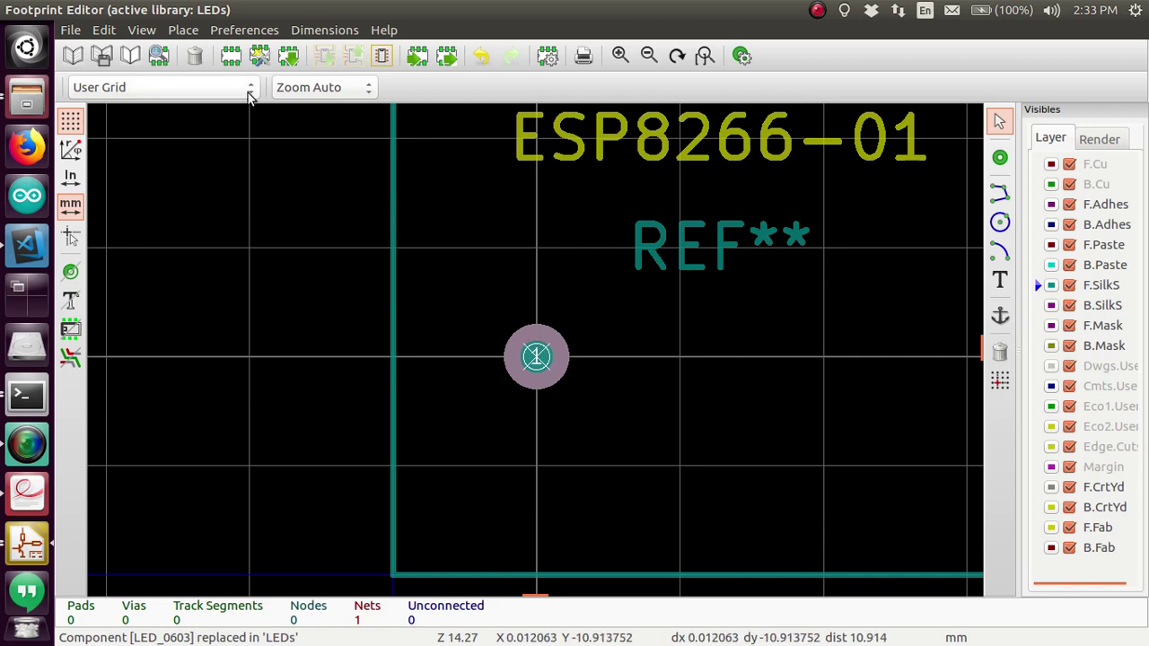
Set the grid to 2.5400 mm and choose the Add Pads tool
{"action": "left_click", "coordinate": [215, 91]}
{"action": "scroll", "coordinate": [173, 77], "scroll_direction": "up", "scroll_amount": 6}
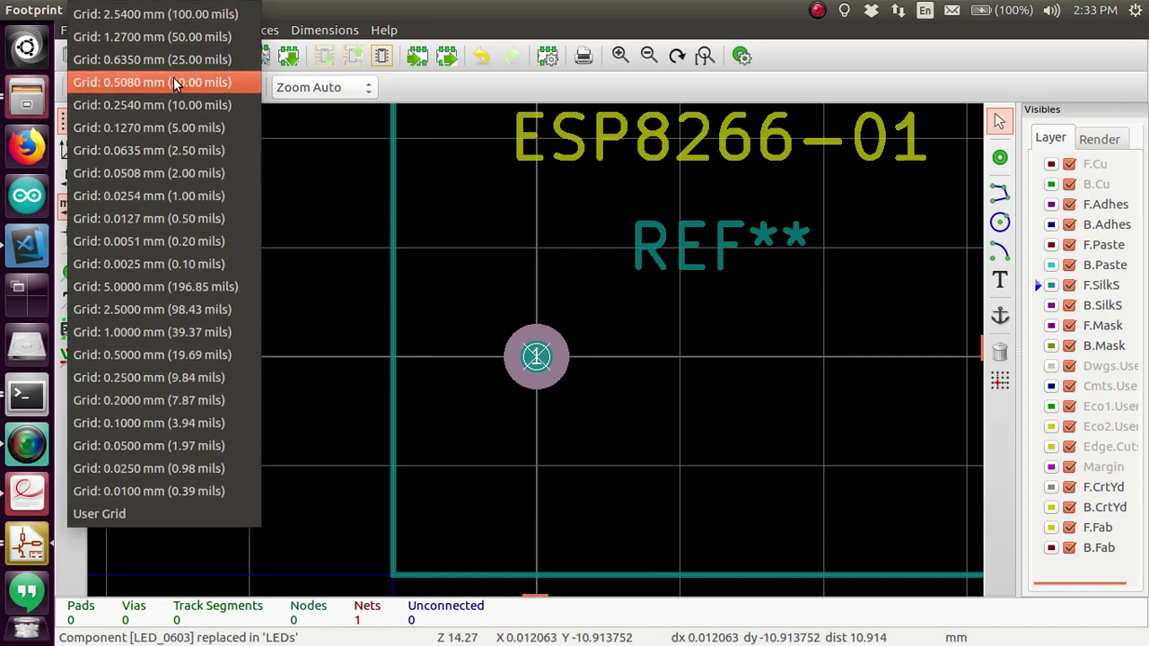
{"action": "left_click", "coordinate": [149, 18]}
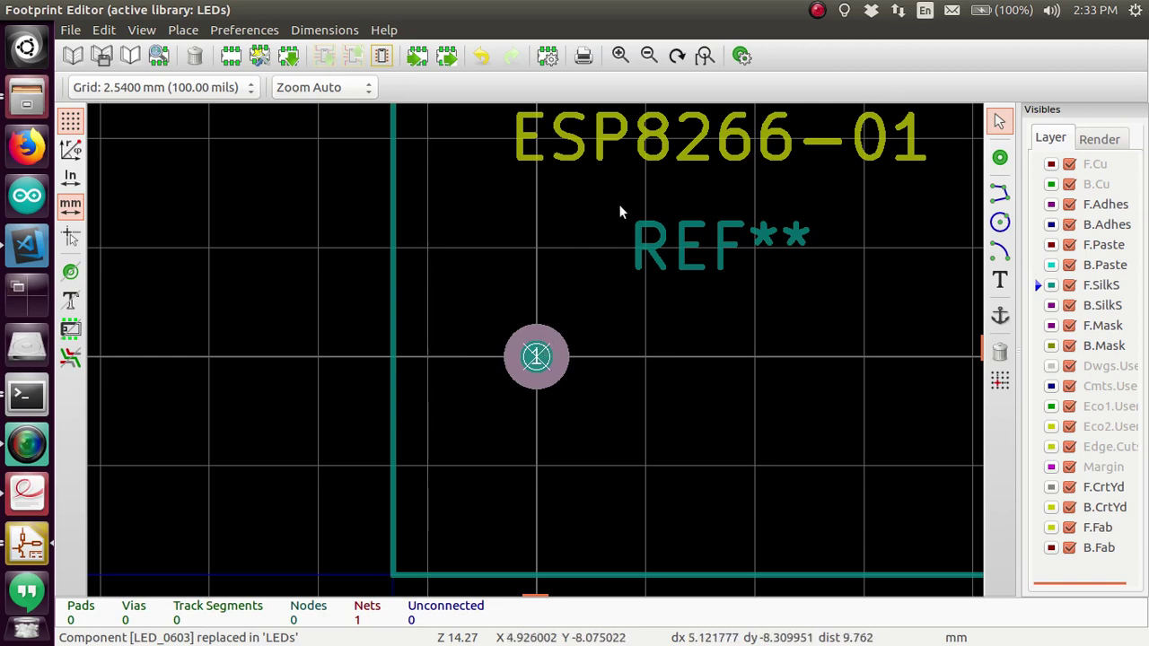
{"action": "left_click", "coordinate": [1000, 157]}
Place pads 2 through 8, completing two rows of four pads
{"action": "left_click", "coordinate": [654, 356]}
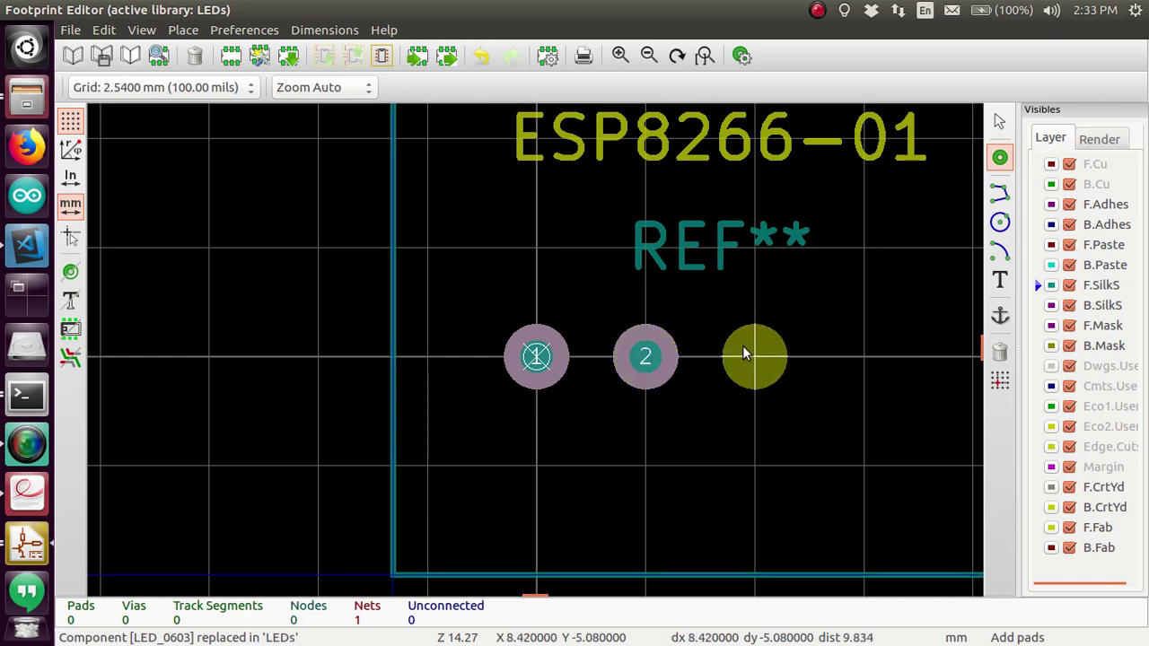
{"action": "left_click", "coordinate": [790, 334]}
{"action": "left_click", "coordinate": [869, 410]}
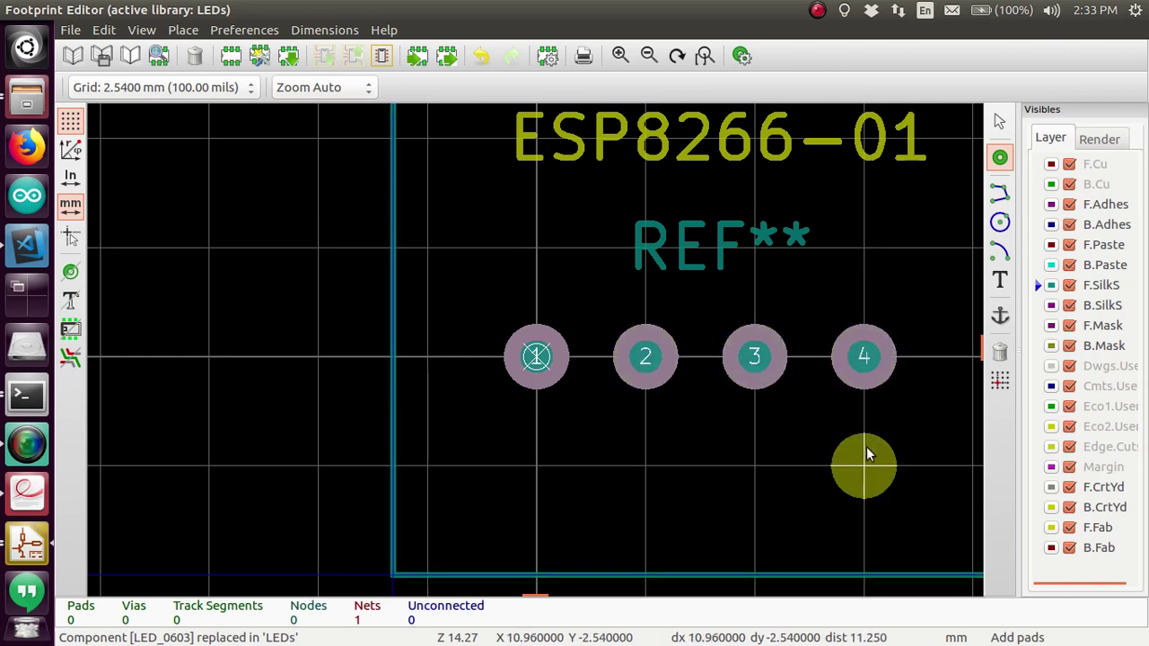
{"action": "left_click", "coordinate": [866, 449]}
{"action": "left_click", "coordinate": [791, 457]}
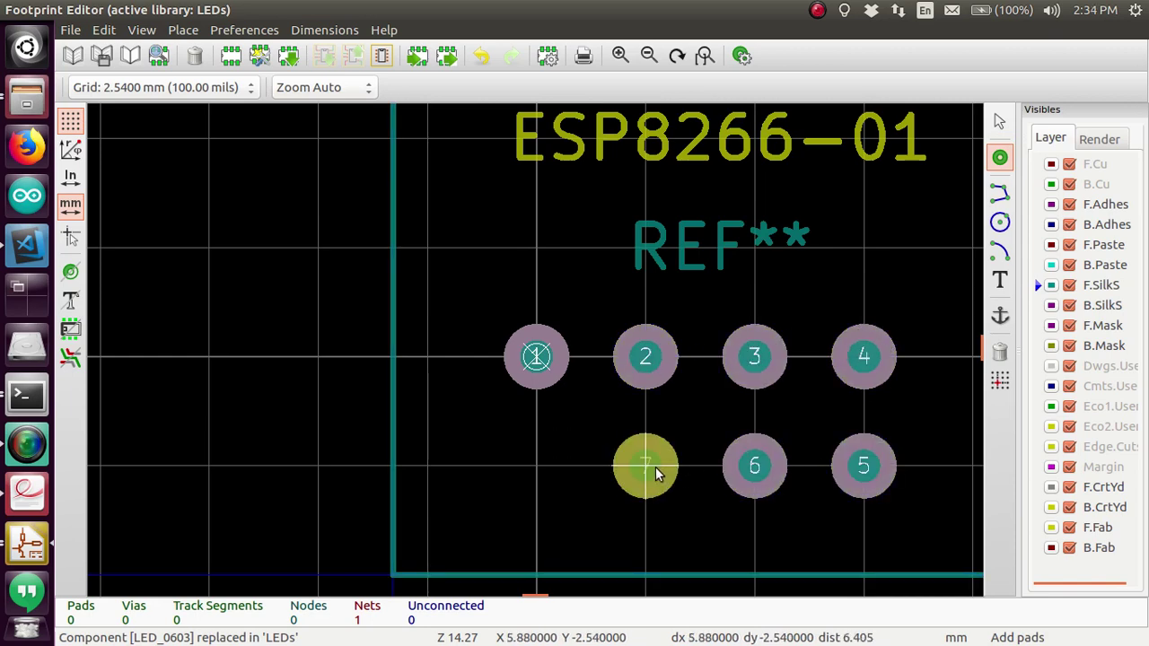
{"action": "left_click", "coordinate": [655, 467]}
{"action": "left_click", "coordinate": [543, 463]}
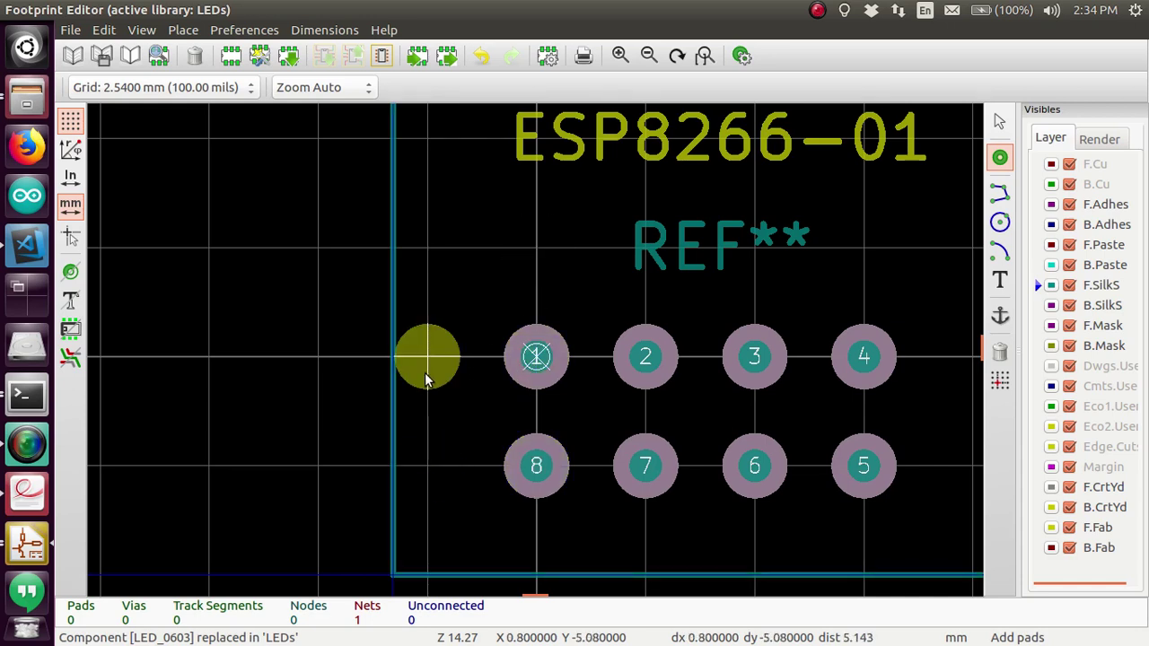
{"action": "scroll", "coordinate": [425, 372], "scroll_direction": "down", "scroll_amount": 2}
{"action": "scroll", "coordinate": [534, 349], "scroll_direction": "up", "scroll_amount": 2}
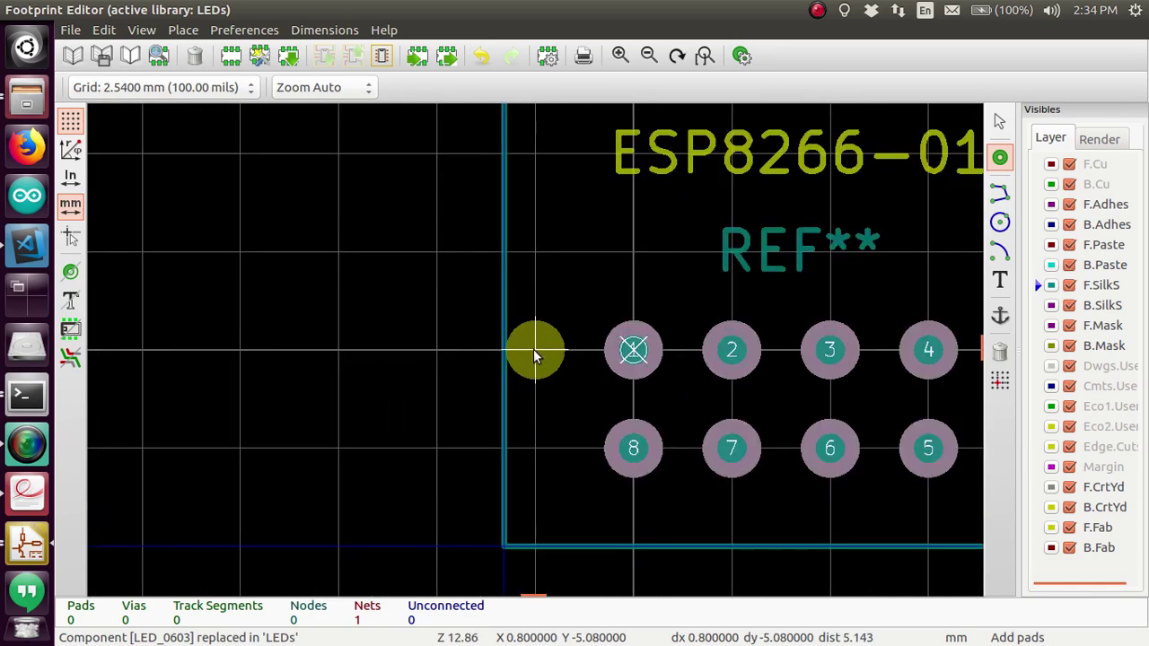
{"action": "scroll", "coordinate": [534, 349], "scroll_direction": "down", "scroll_amount": 4}
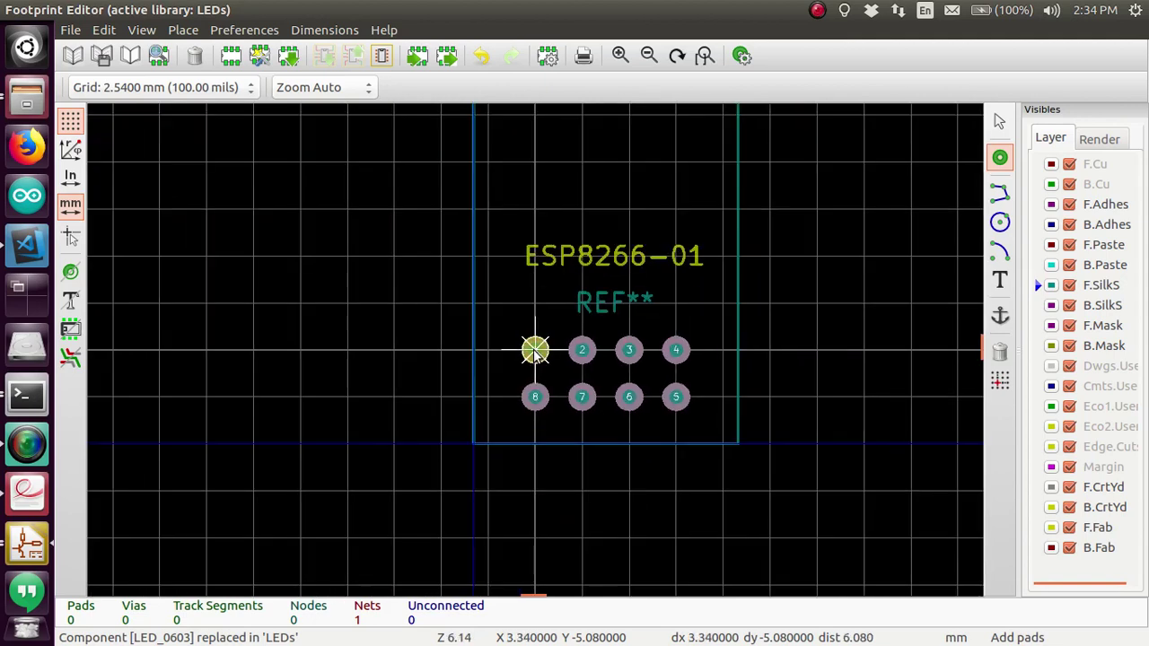
{"action": "scroll", "coordinate": [534, 349], "scroll_direction": "up", "scroll_amount": 2}
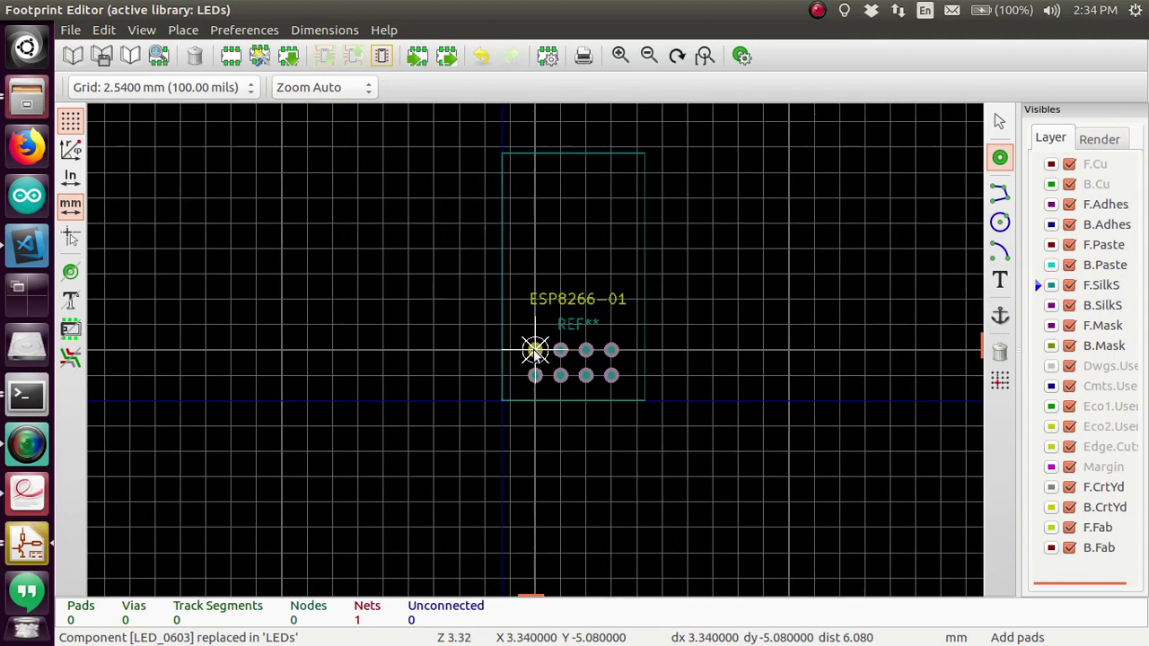
{"action": "scroll", "coordinate": [534, 350], "scroll_direction": "up", "scroll_amount": 3}
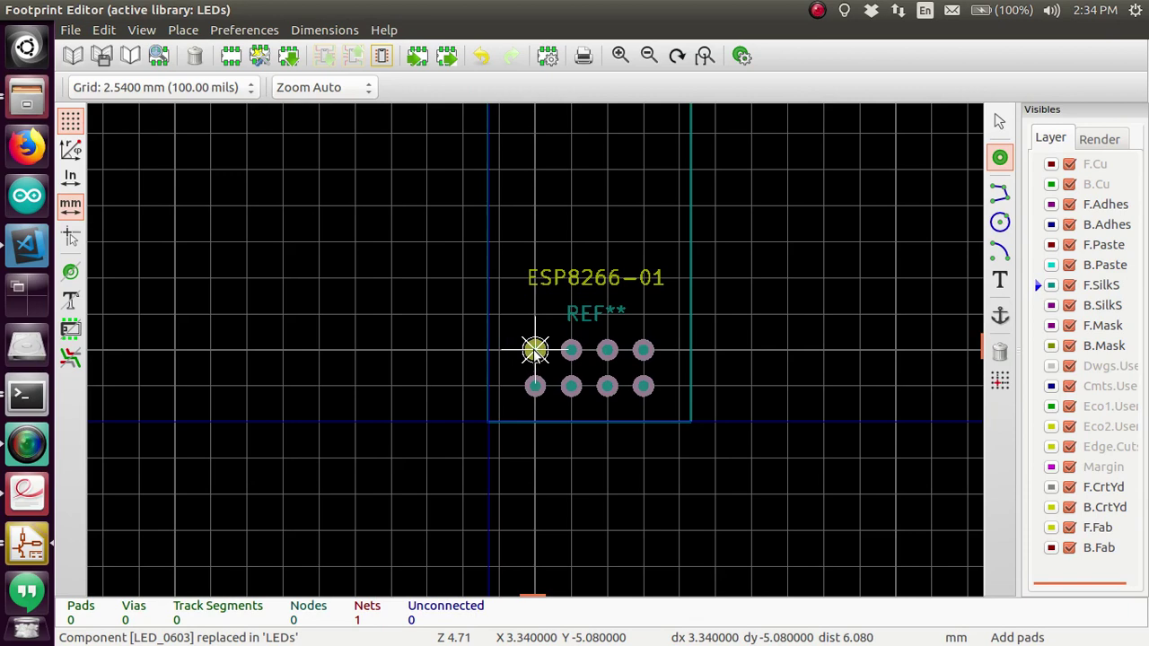
{"action": "left_click", "coordinate": [649, 386]}
Stop adding pads and open pad 3, trying SMD before reverting to Through-hole
{"action": "key", "text": "Escape"}
{"action": "double_click", "coordinate": [608, 354]}
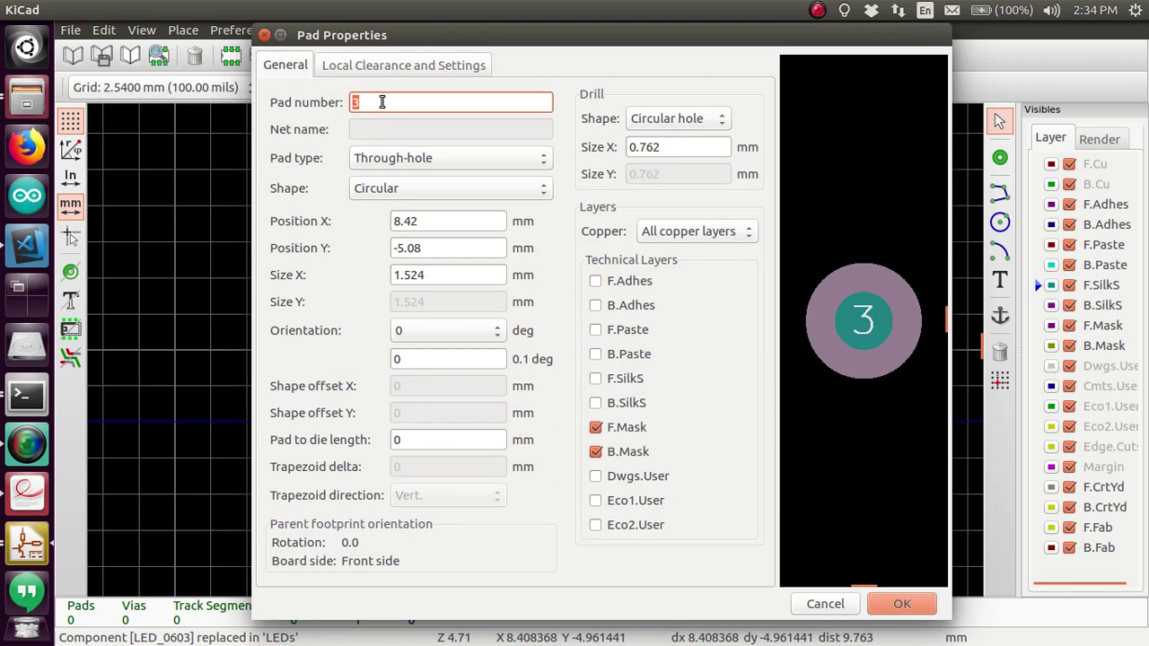
{"action": "left_click", "coordinate": [400, 158]}
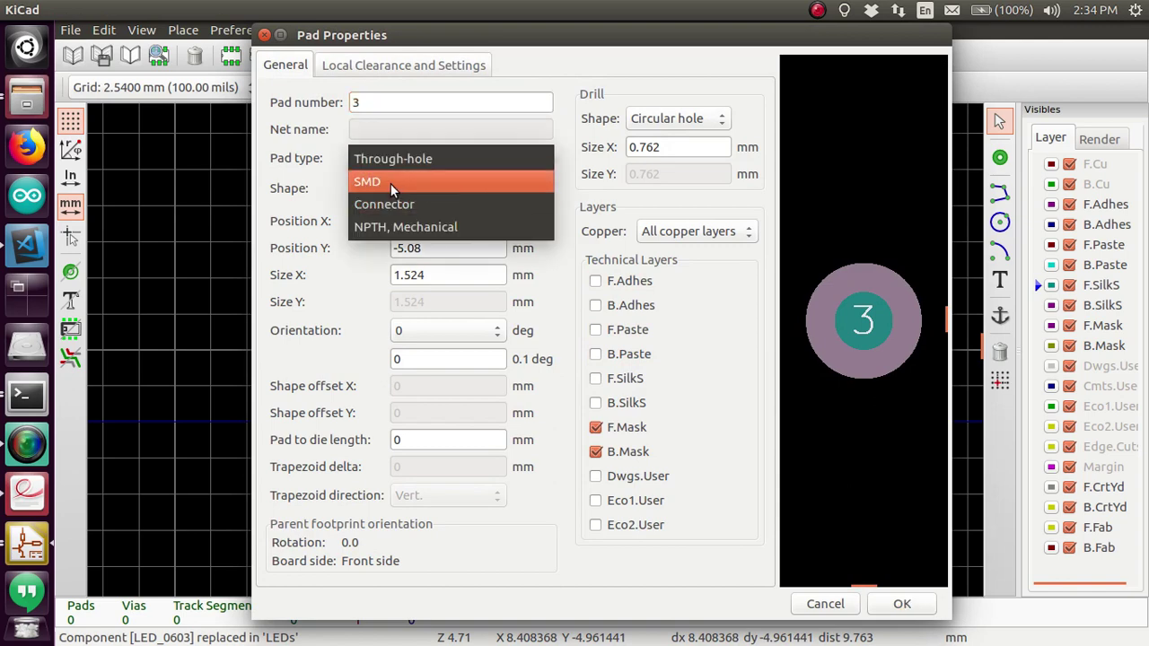
{"action": "left_click", "coordinate": [391, 182]}
{"action": "left_click", "coordinate": [390, 165]}
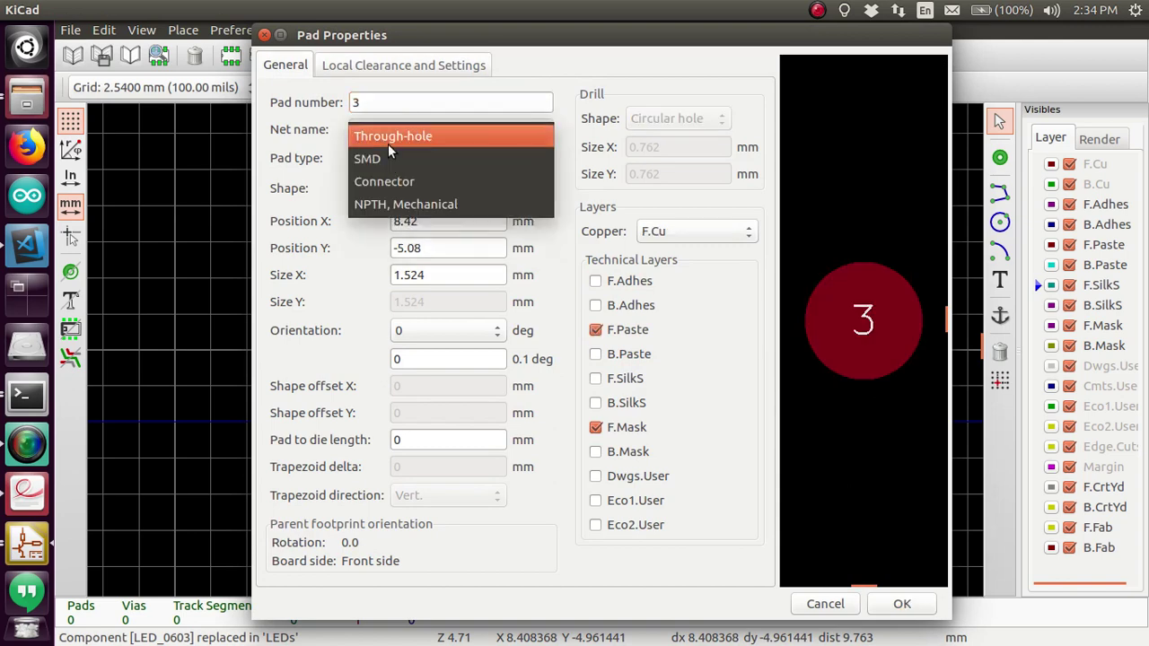
{"action": "left_click", "coordinate": [388, 144]}
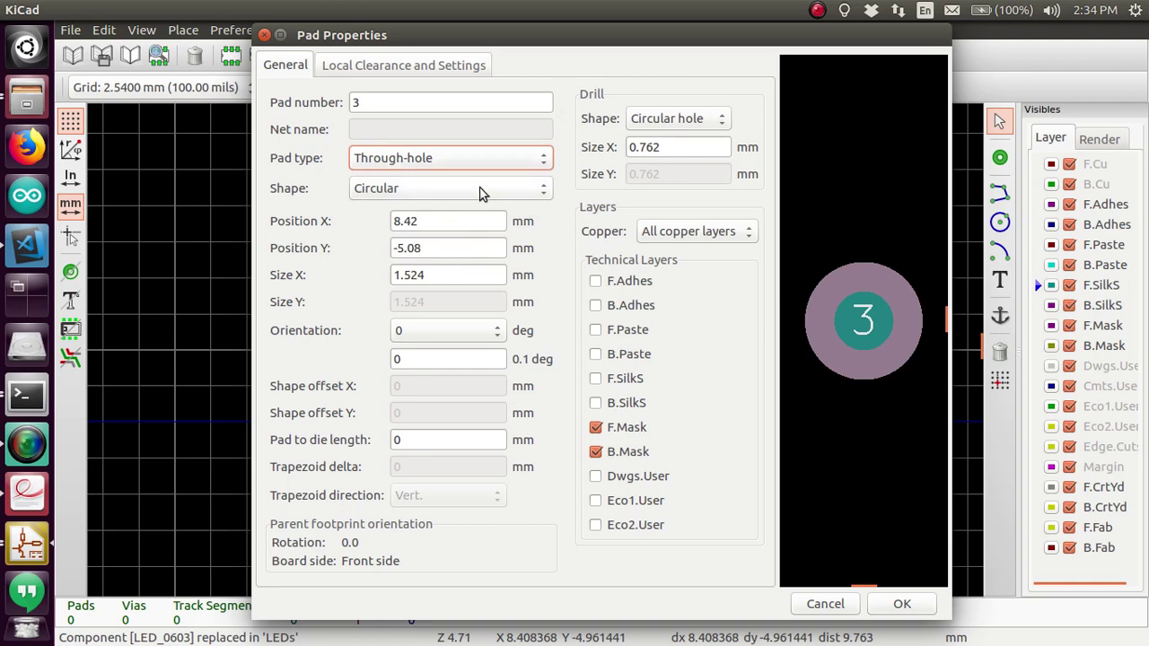
Keep pad 3's drill Circular instead of Oval, review Local Clearance, and close the dialog
{"action": "left_click", "coordinate": [686, 115]}
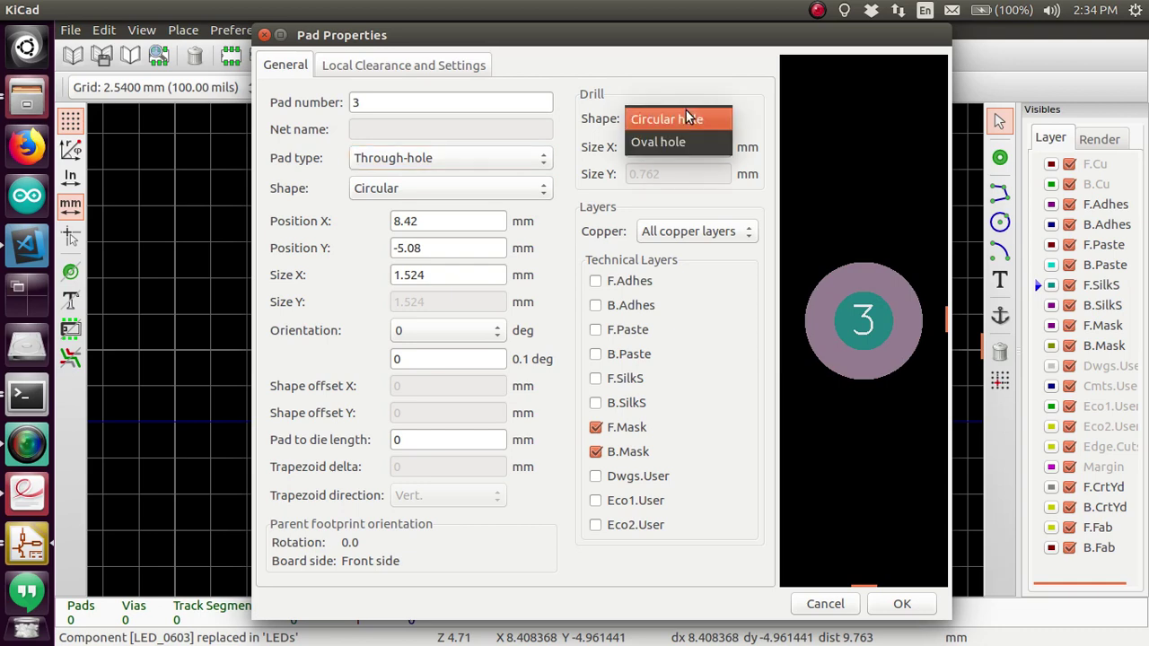
{"action": "left_click", "coordinate": [685, 140]}
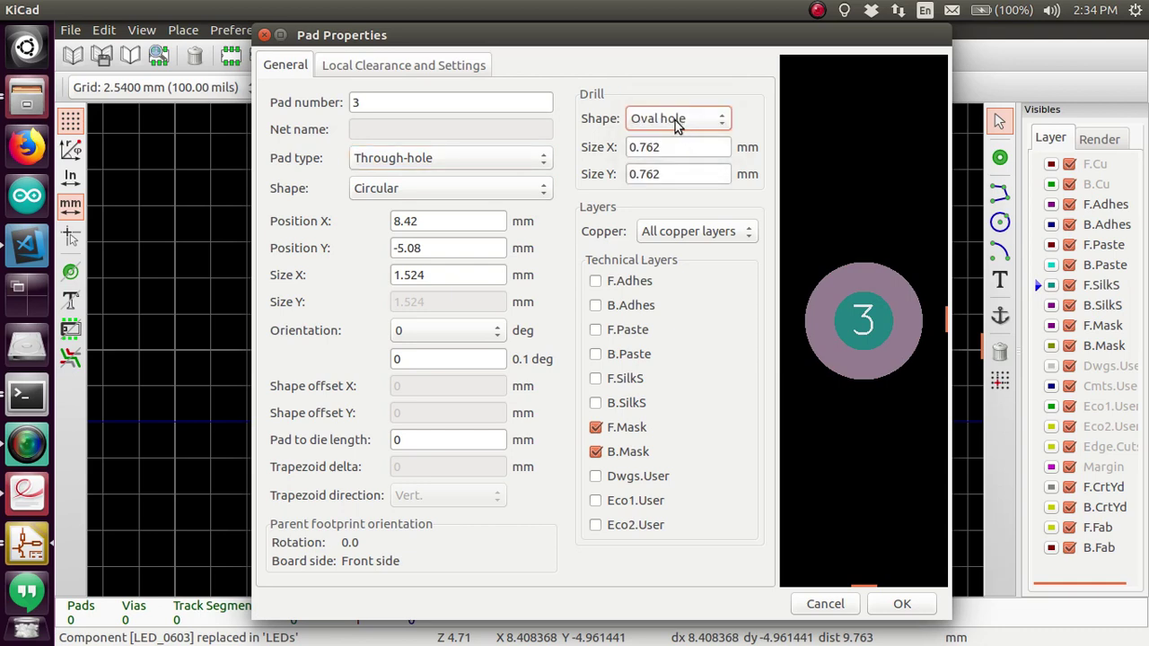
{"action": "left_click", "coordinate": [676, 120]}
{"action": "left_click", "coordinate": [669, 96]}
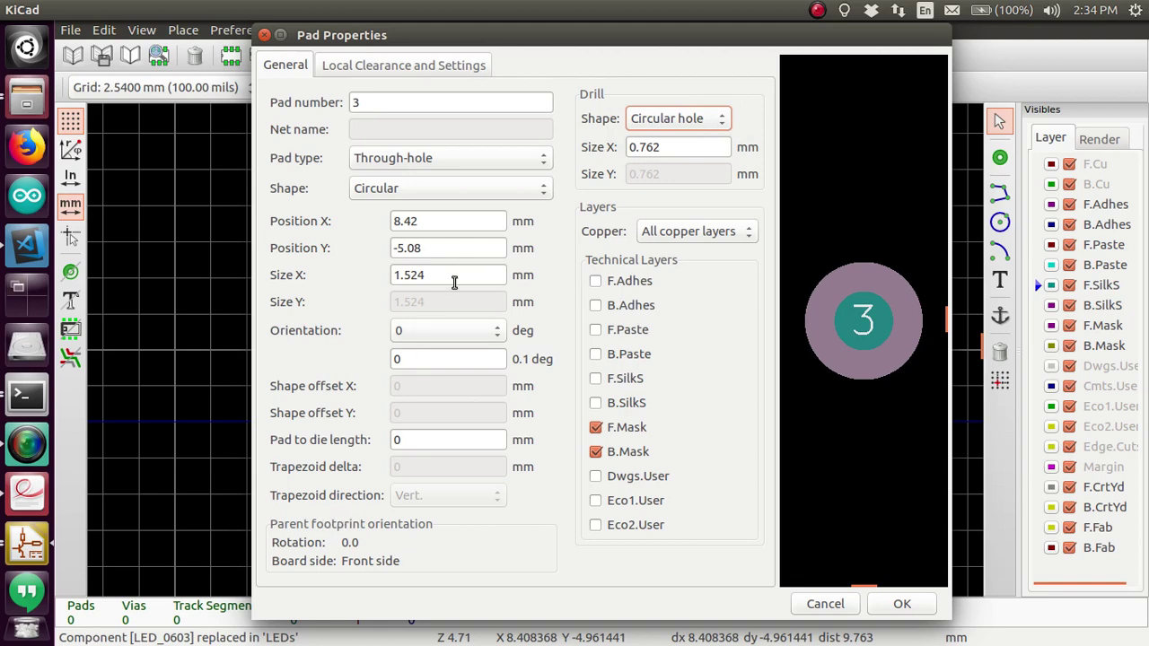
{"action": "left_click", "coordinate": [370, 67]}
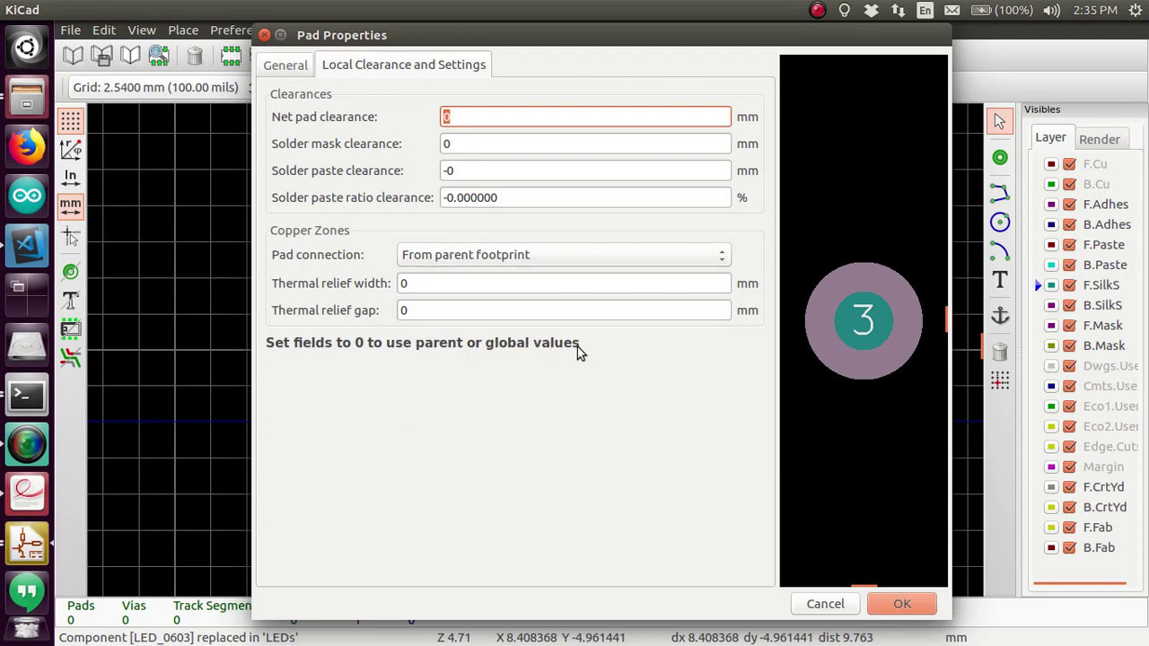
{"action": "left_click", "coordinate": [285, 66]}
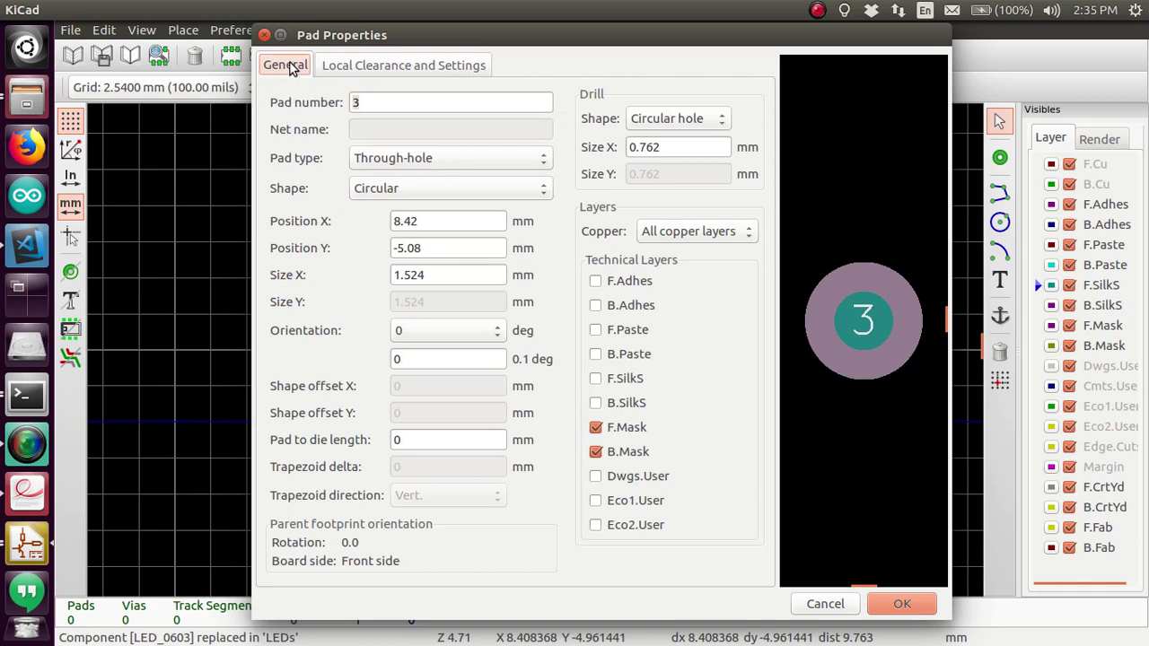
{"action": "left_click", "coordinate": [264, 34]}
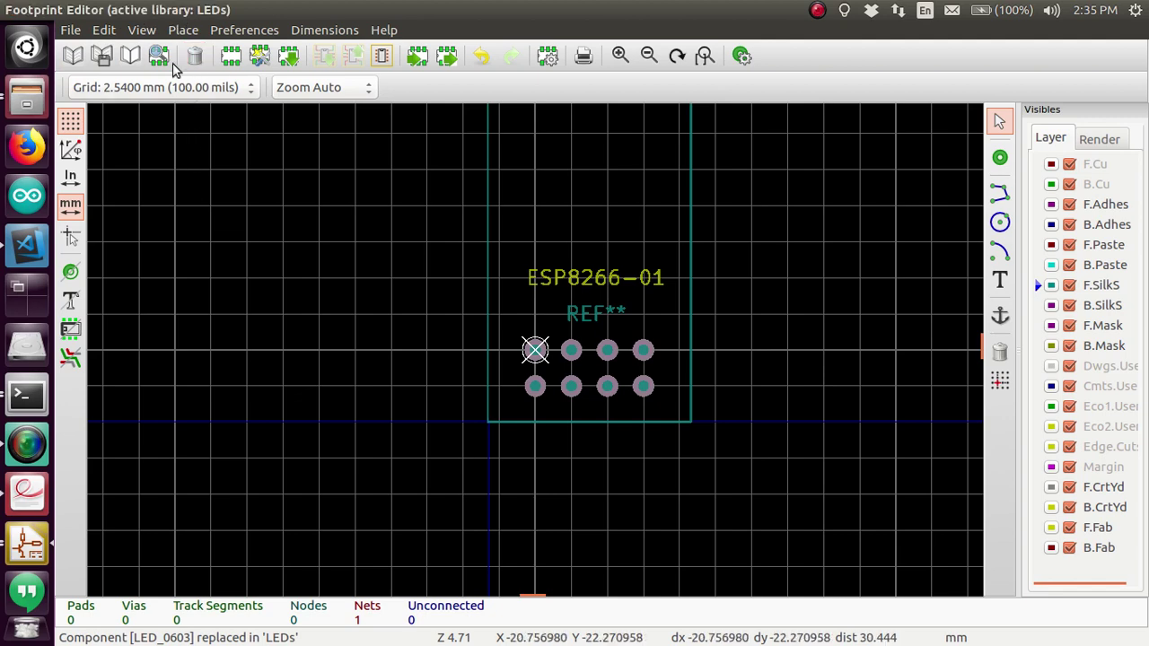
Create a new ESP footprint library folder for saving the footprint
{"action": "left_click", "coordinate": [131, 56]}
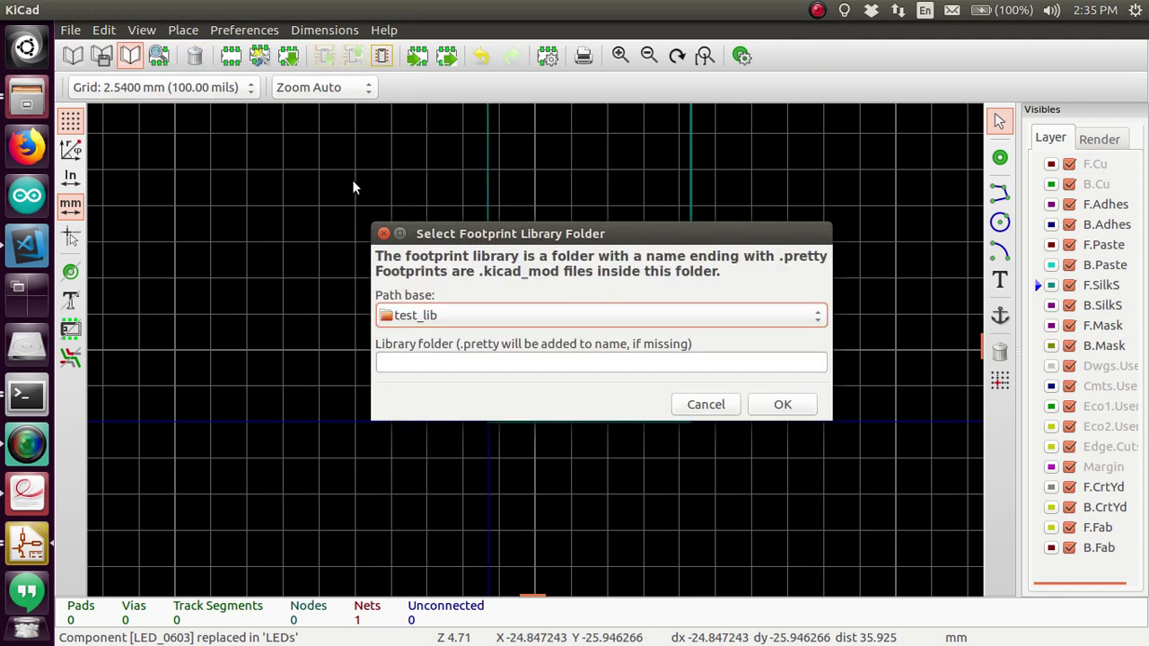
{"action": "left_click", "coordinate": [428, 364]}
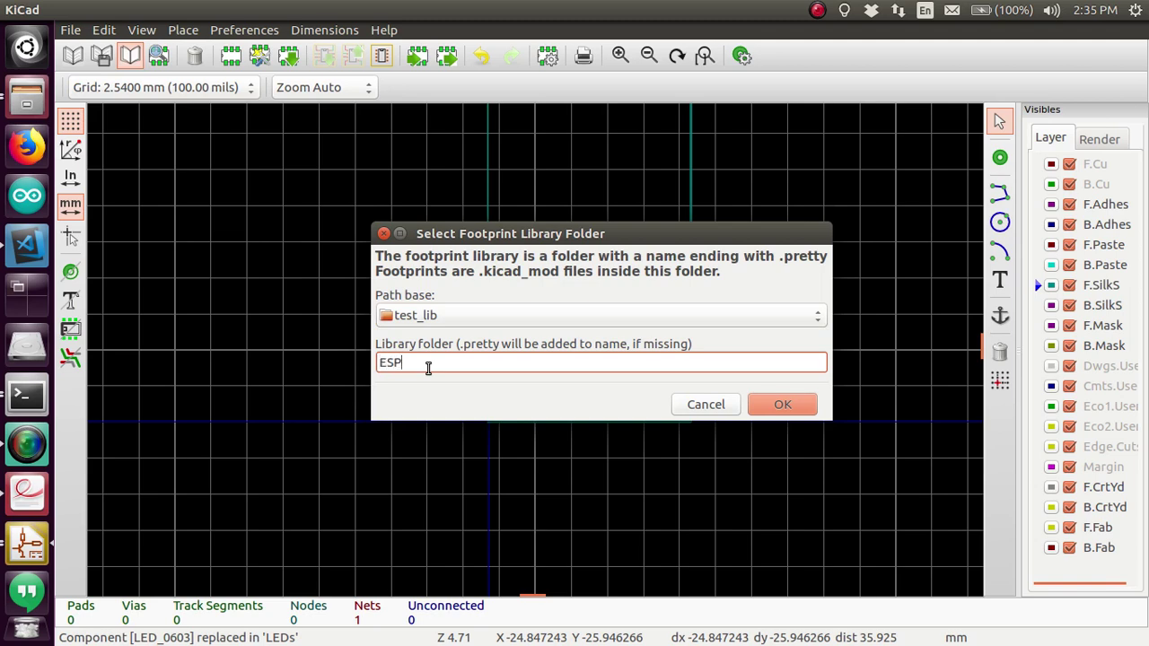
{"action": "left_click", "coordinate": [771, 405]}
Add test_lib/ESP8266.pretty to the global library configuration with the Add Footprint Libraries Wizard
{"action": "left_click", "coordinate": [328, 32]}
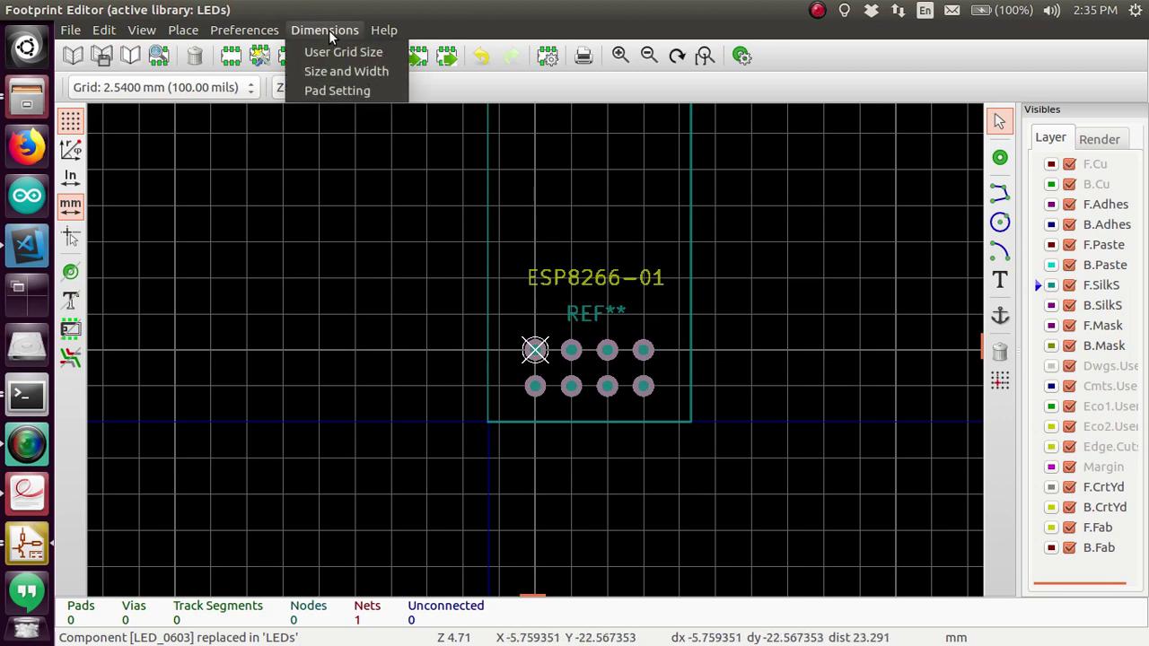
{"action": "mouse_move", "coordinate": [251, 32]}
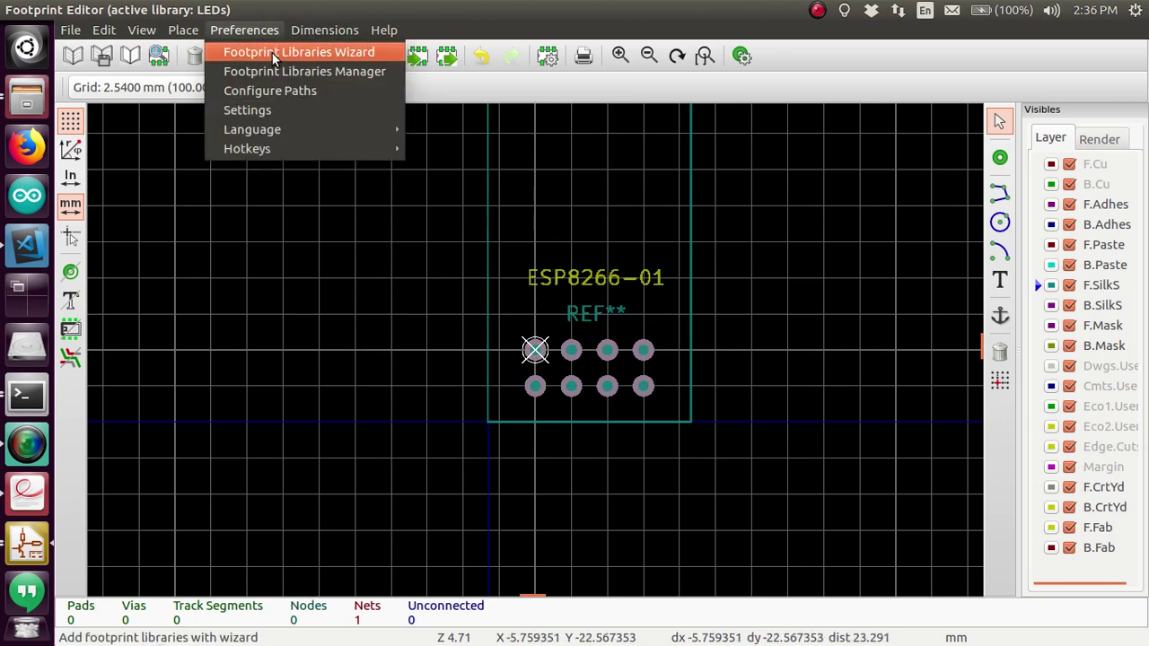
{"action": "left_click", "coordinate": [273, 54]}
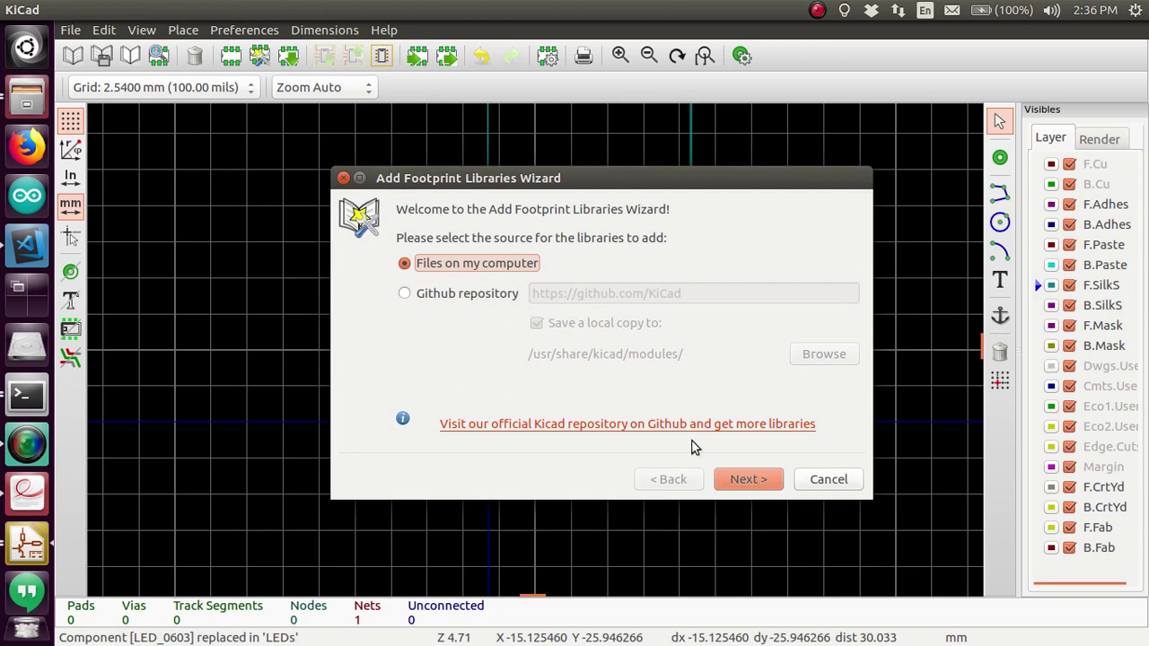
{"action": "left_click", "coordinate": [747, 479]}
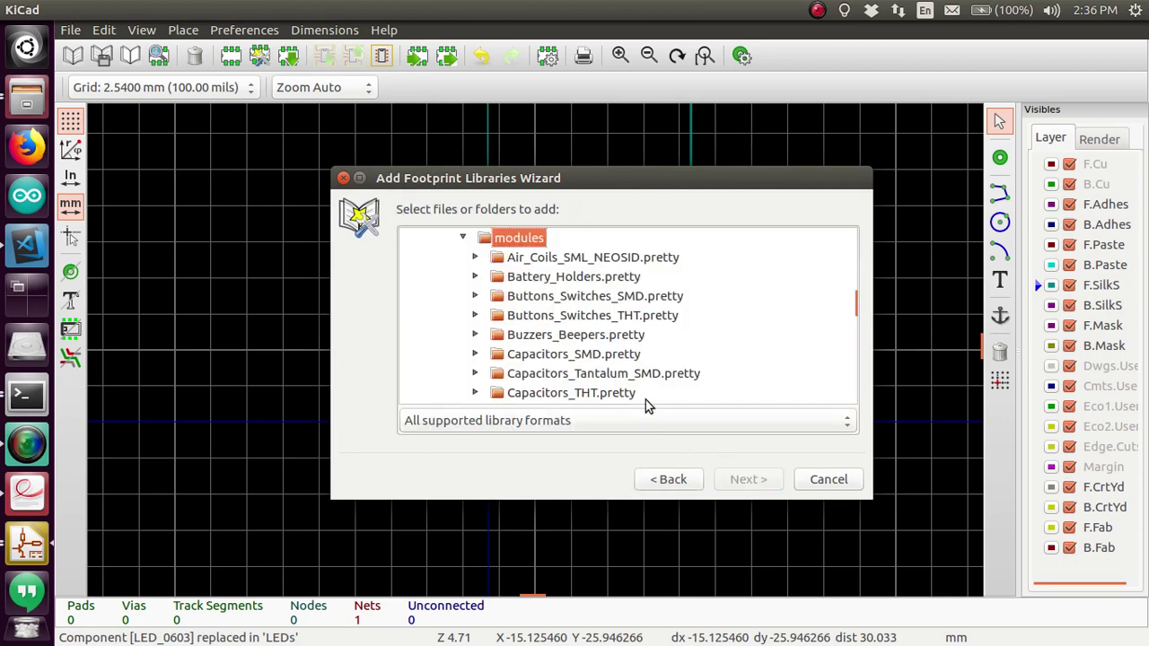
{"action": "scroll", "coordinate": [514, 355], "scroll_direction": "up", "scroll_amount": 3}
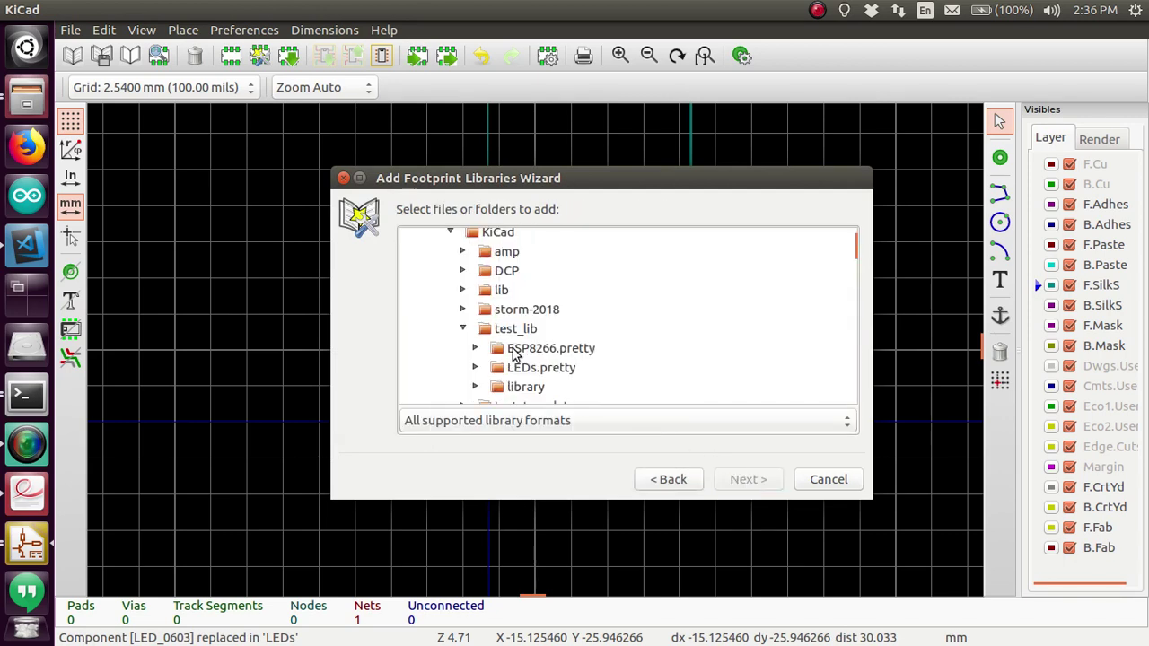
{"action": "left_click", "coordinate": [515, 353]}
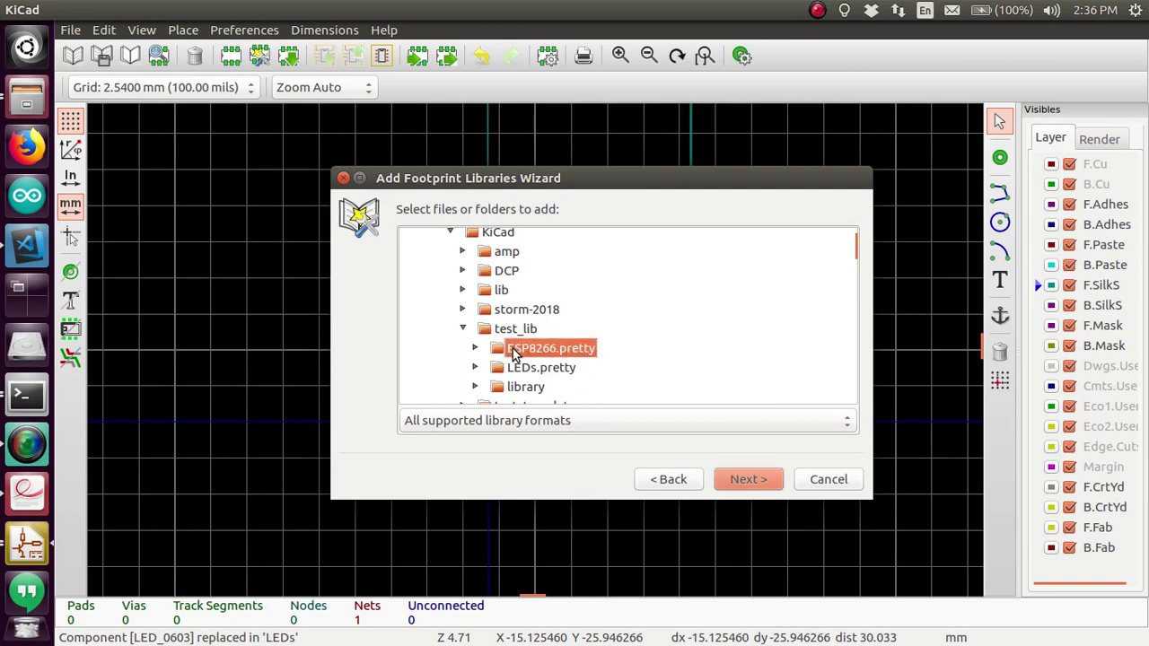
{"action": "left_click", "coordinate": [757, 485]}
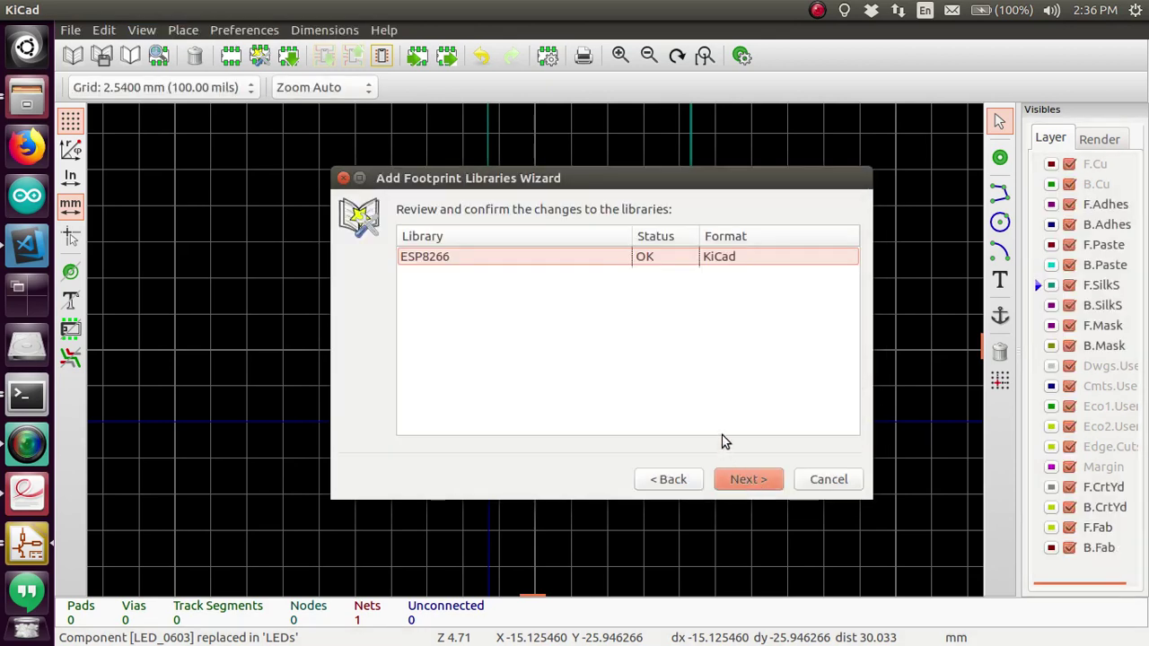
{"action": "left_click", "coordinate": [742, 479]}
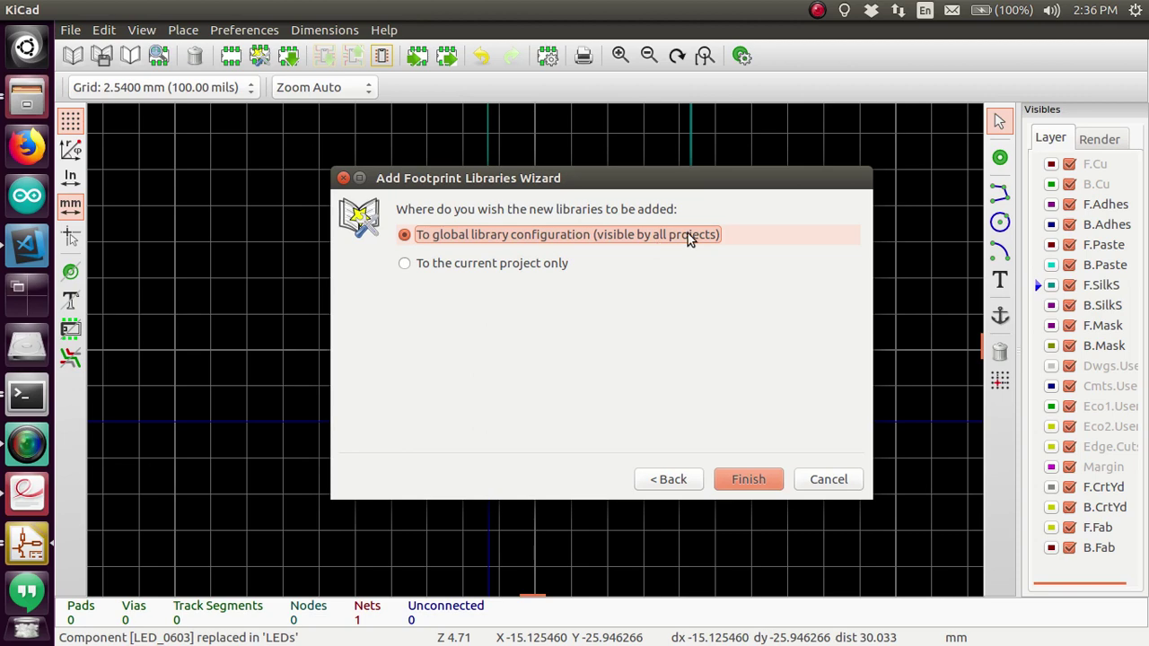
{"action": "left_click", "coordinate": [748, 480]}
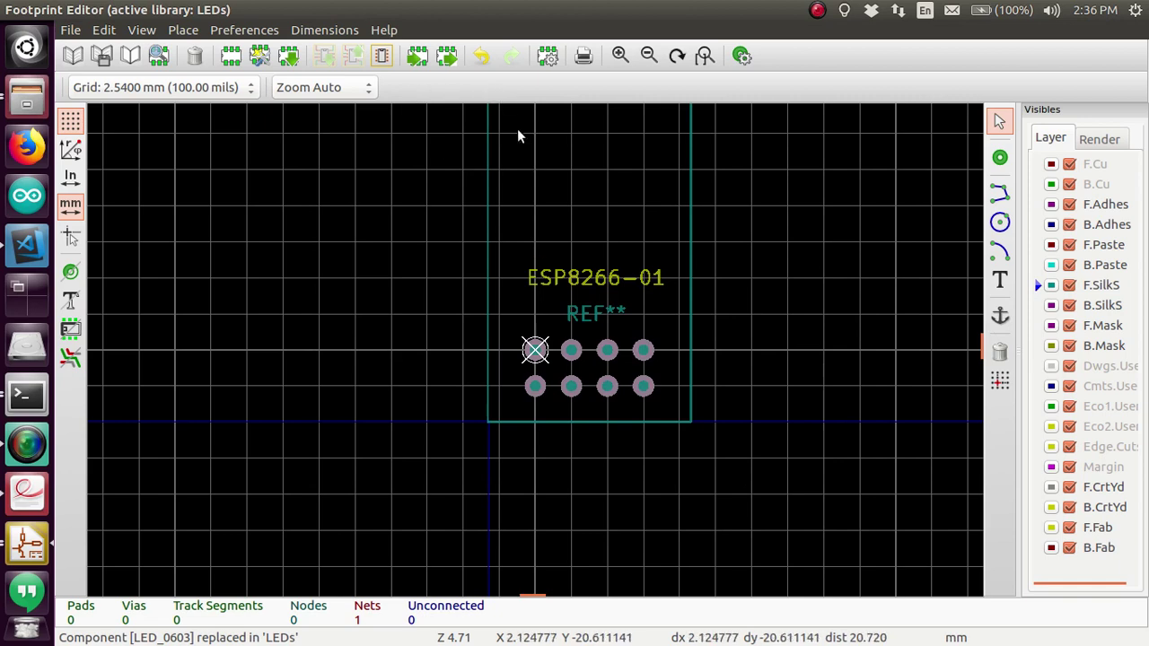
Set ESP8266 as the active library and save the footprint there as ESP8266-01
{"action": "left_click", "coordinate": [72, 60]}
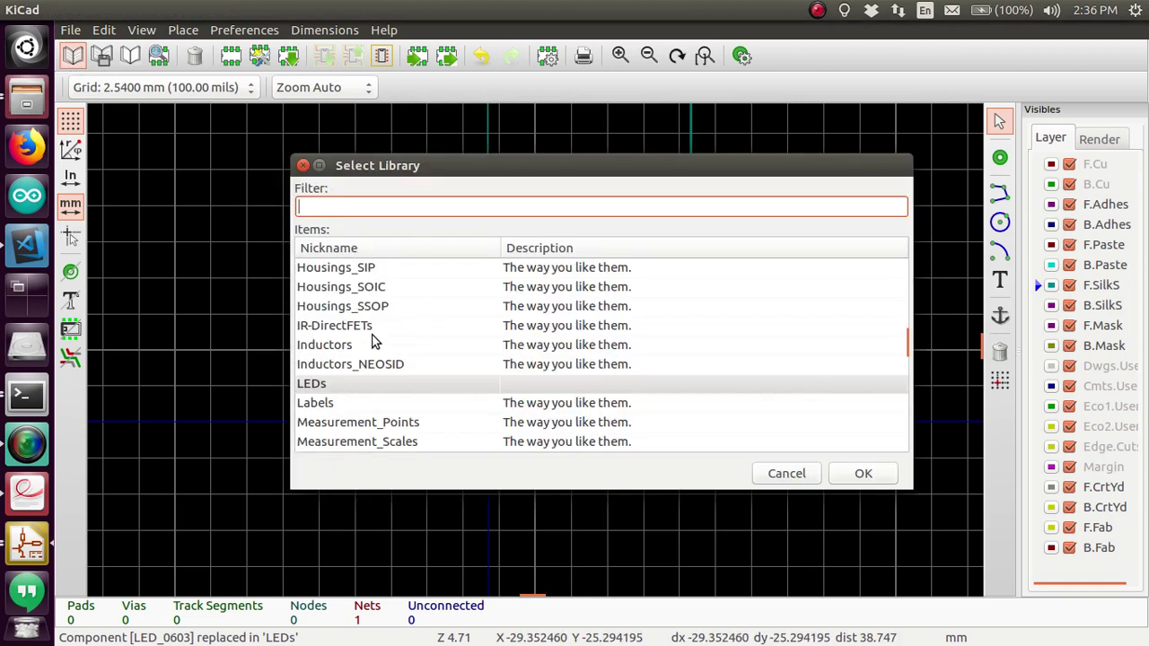
{"action": "type", "text": "ESP"}
{"action": "left_click", "coordinate": [331, 267]}
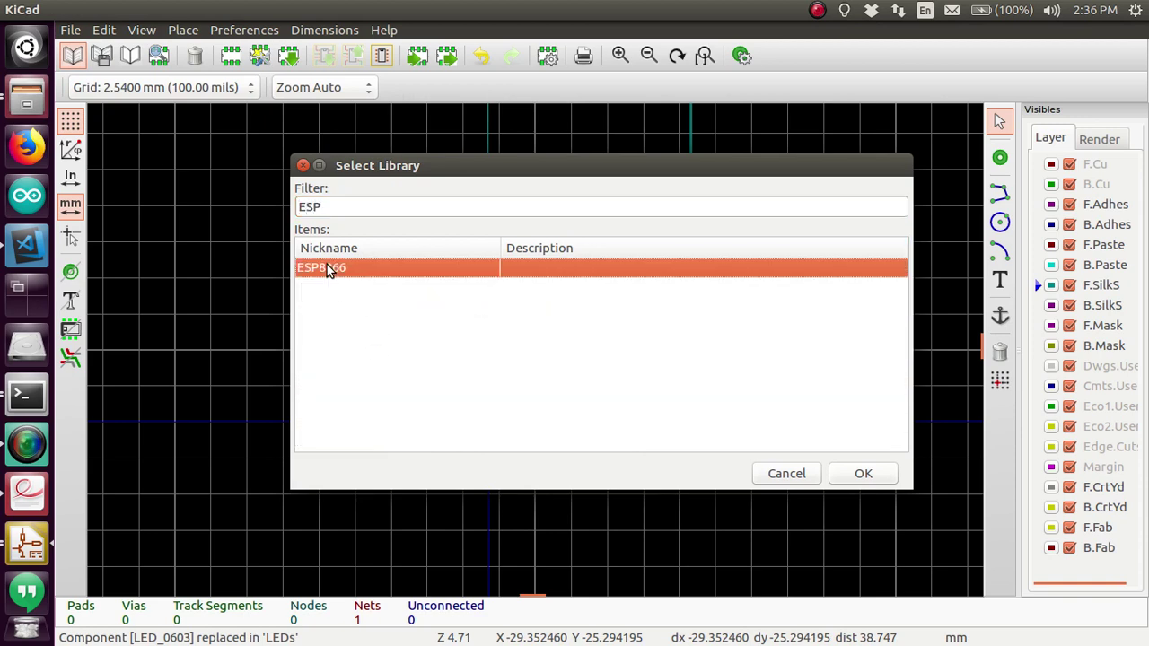
{"action": "left_click", "coordinate": [876, 478]}
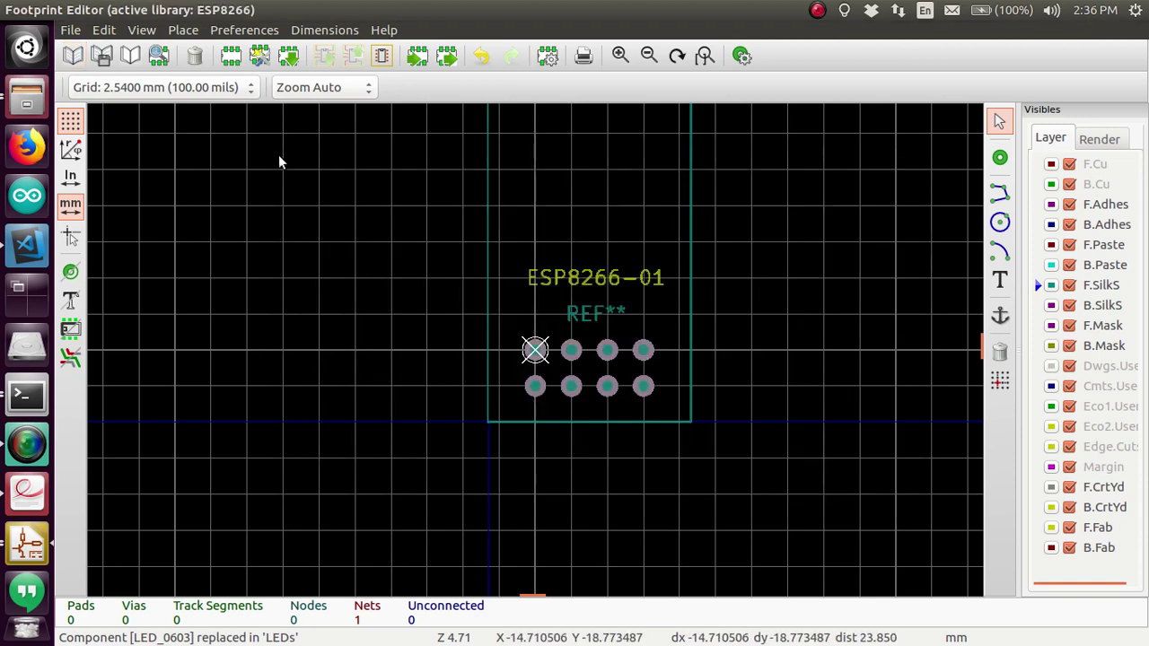
{"action": "left_click", "coordinate": [102, 55]}
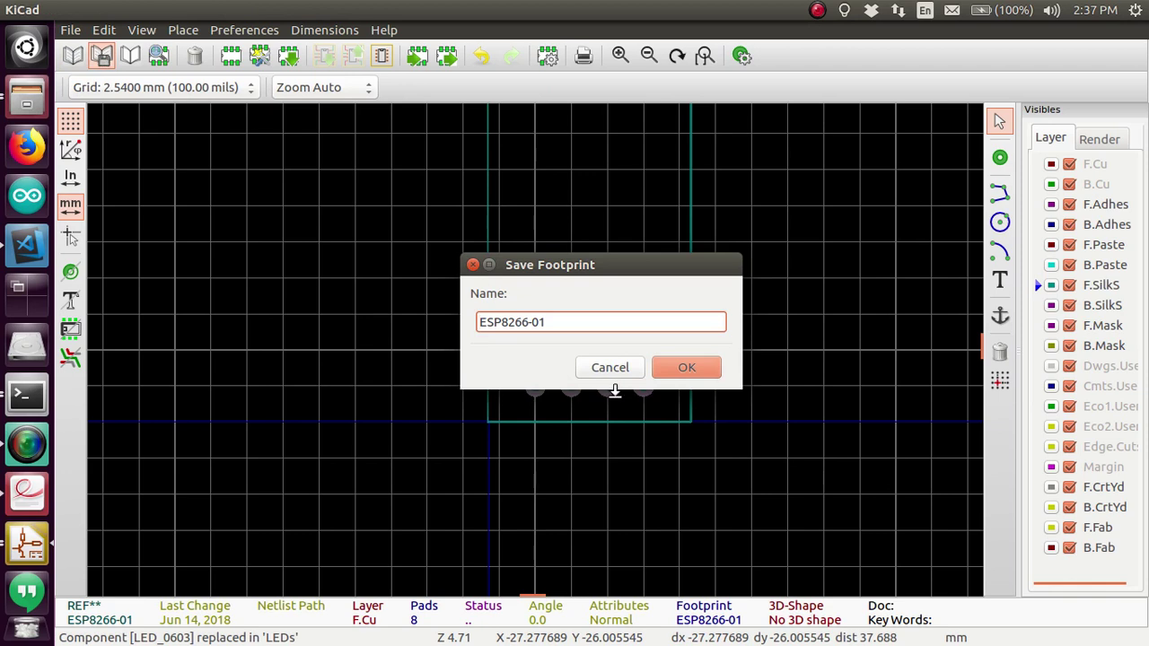
{"action": "left_click", "coordinate": [690, 370]}
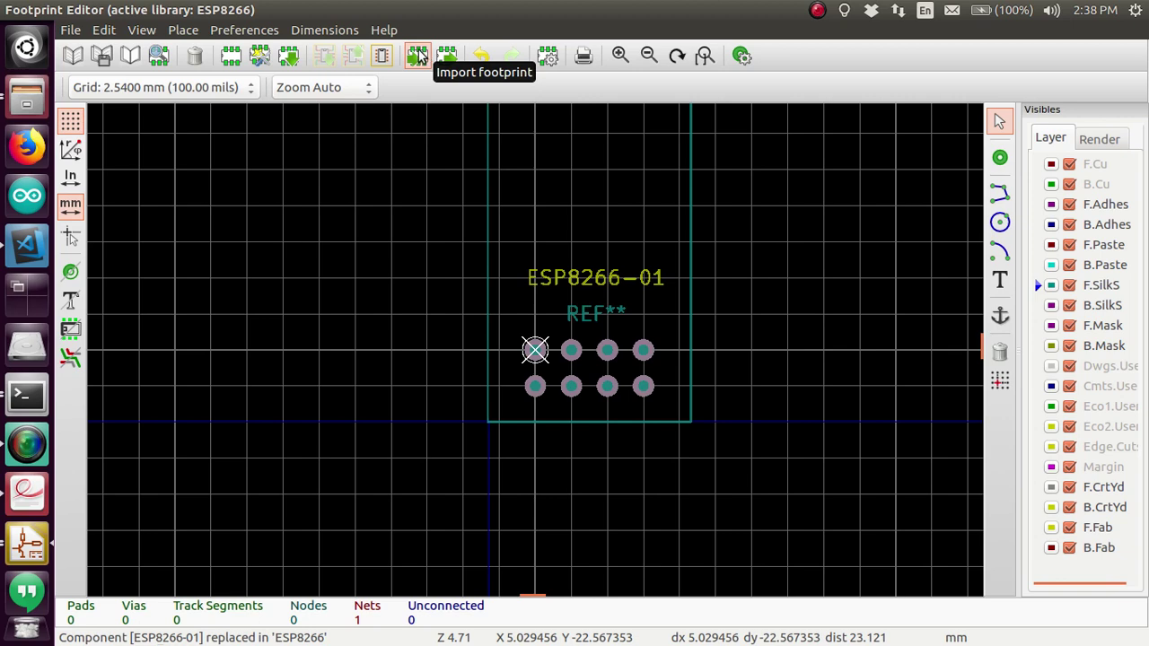
Open the Pcbnew Manual from KiCad's Help menu and scroll through its introduction in Firefox
{"action": "left_click", "coordinate": [385, 31]}
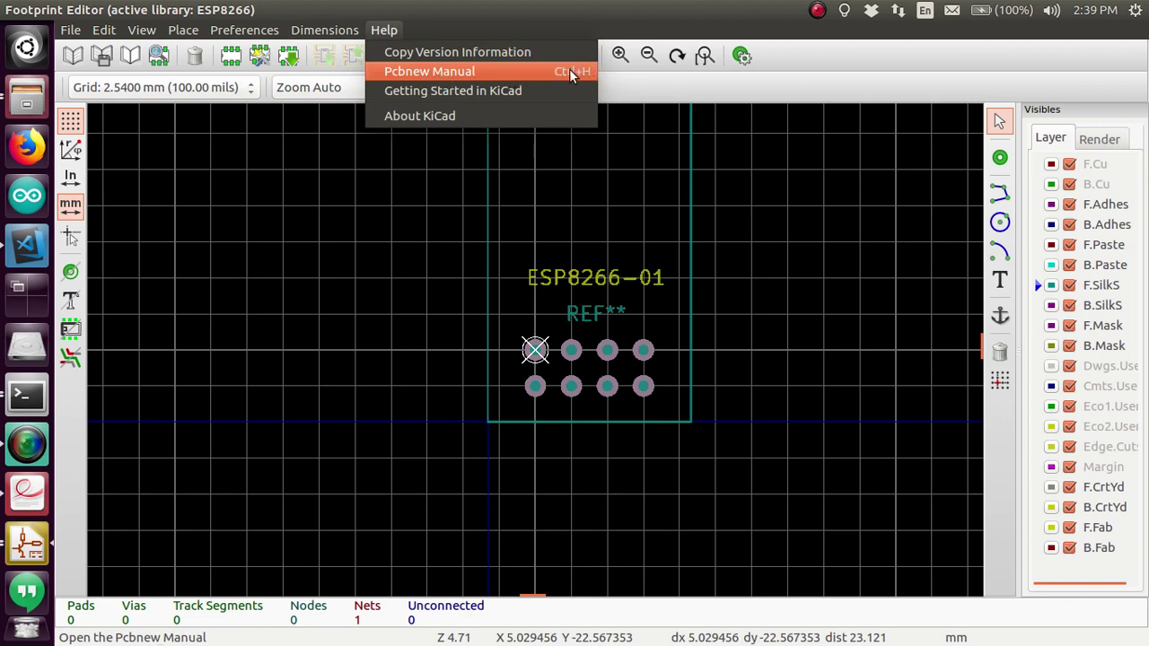
{"action": "left_click", "coordinate": [569, 70]}
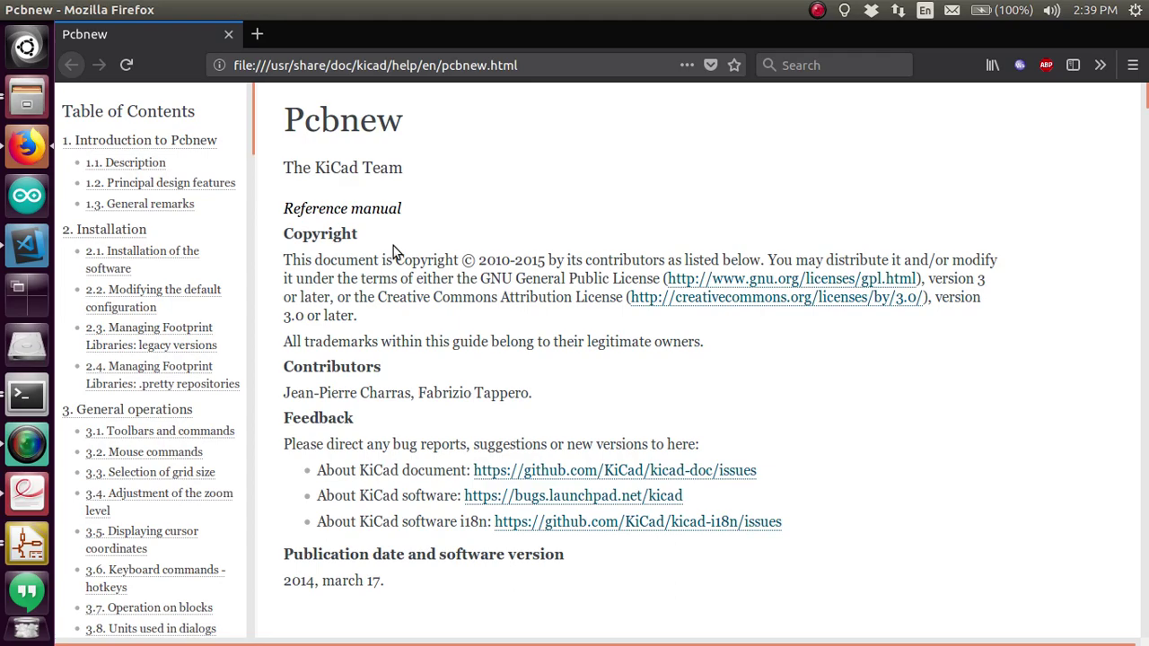
{"action": "scroll", "coordinate": [394, 246], "scroll_direction": "down", "scroll_amount": 10}
{"action": "scroll", "coordinate": [393, 229], "scroll_direction": "up", "scroll_amount": 5}
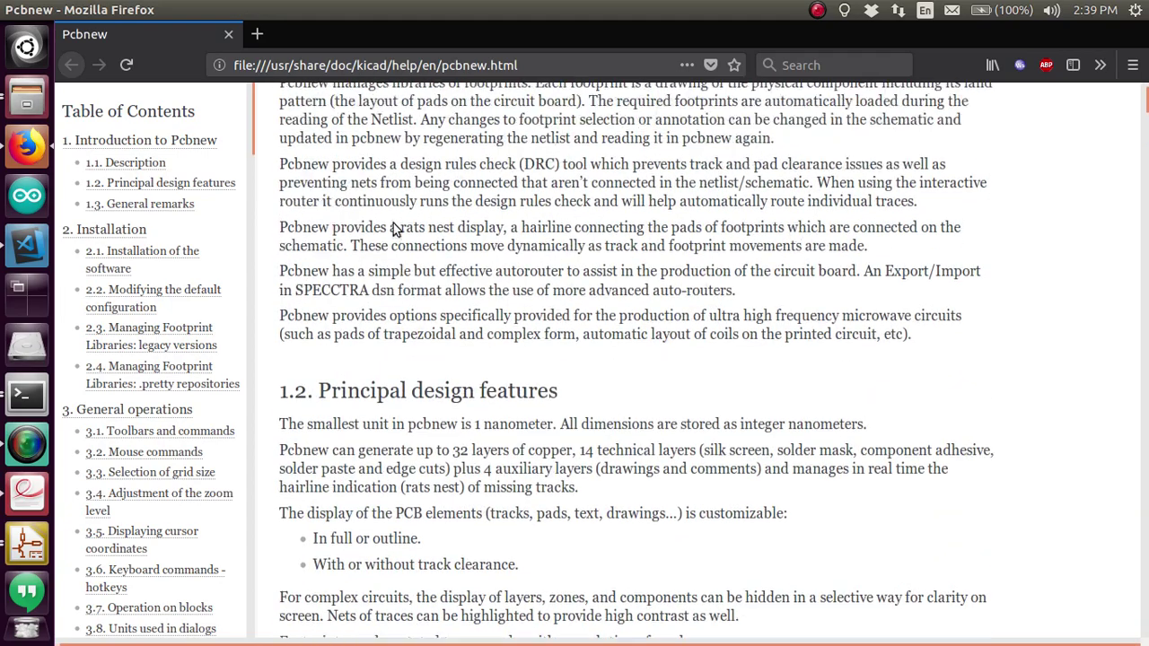
{"action": "scroll", "coordinate": [393, 229], "scroll_direction": "up", "scroll_amount": 5}
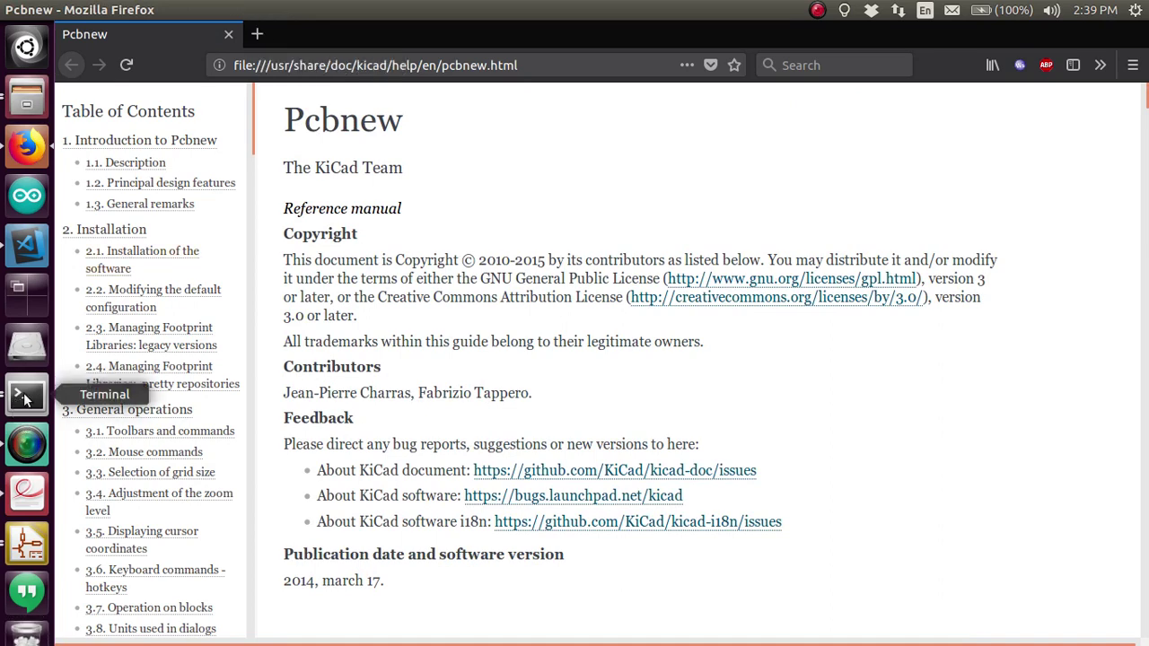
Search 'sparkfun kicad' in a new tab and open SparkFun's Beginner's Guide to KiCad
{"action": "left_click", "coordinate": [256, 35]}
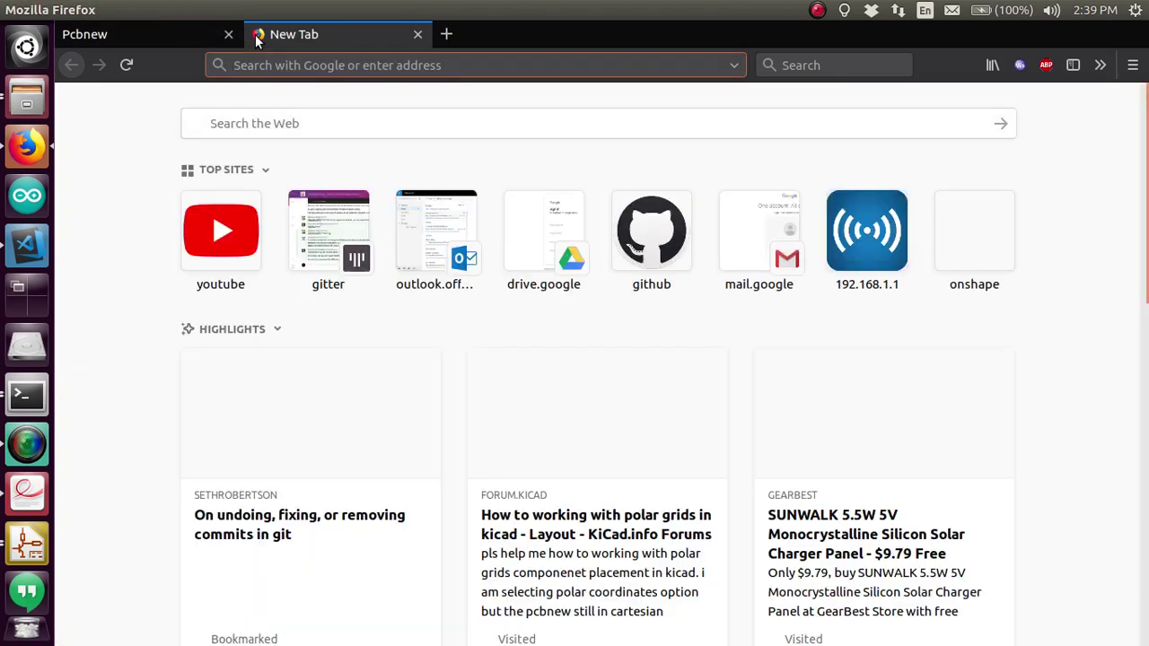
{"action": "type", "text": "spa"}
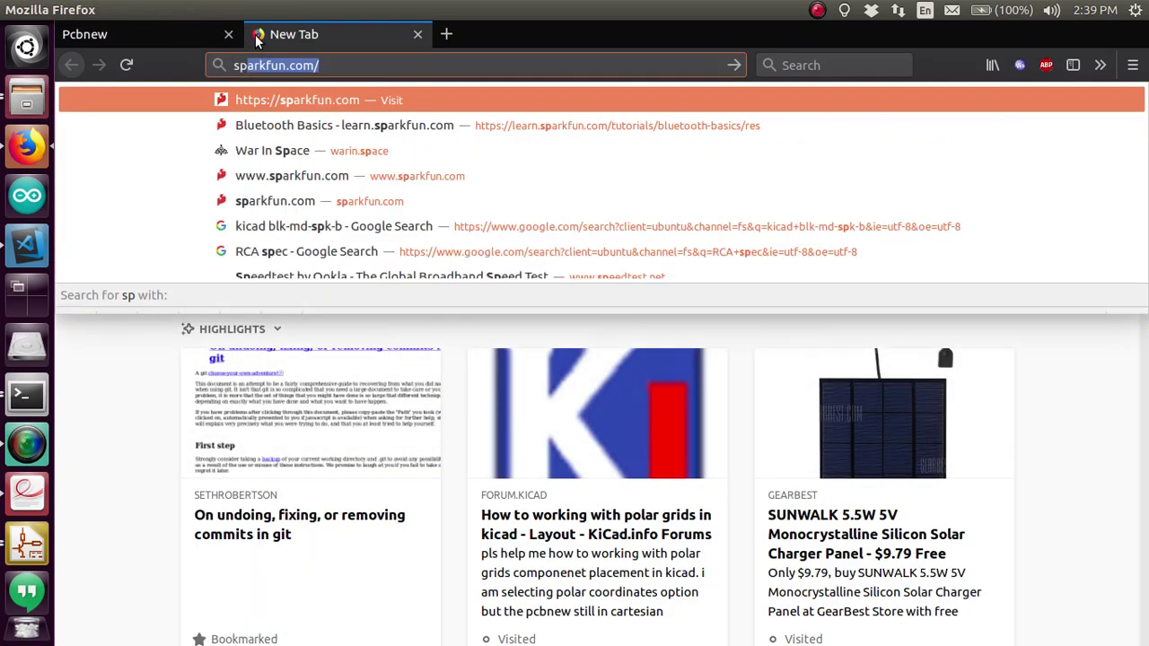
{"action": "type", "text": "rk"}
{"action": "key", "text": "Delete"}
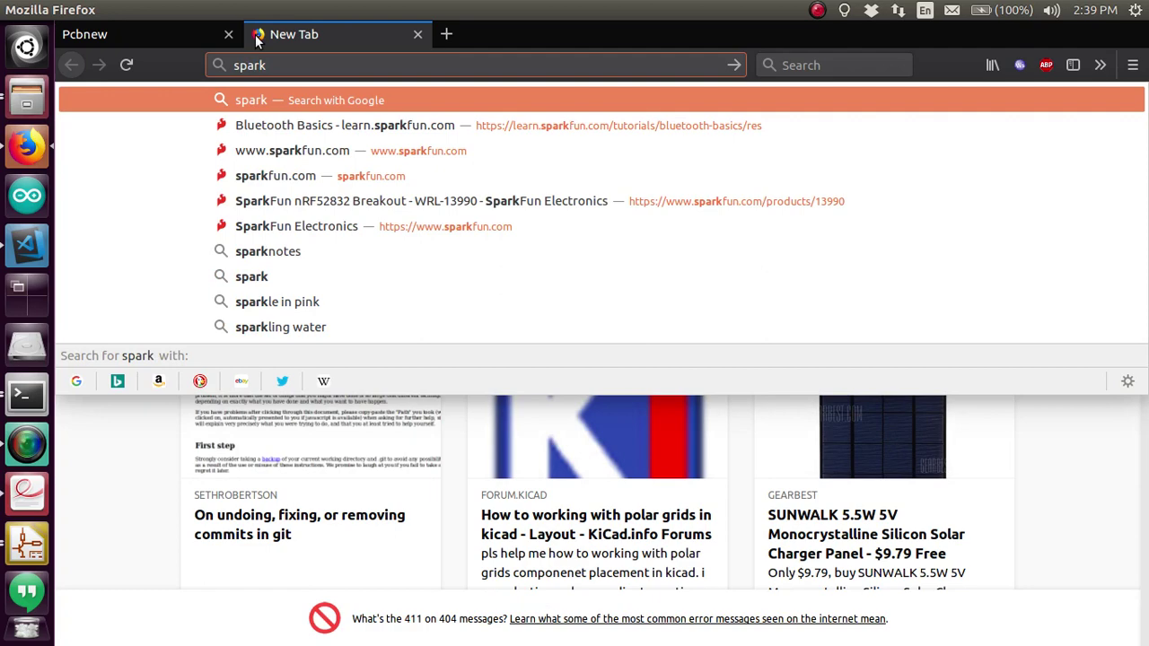
{"action": "type", "text": "fun "}
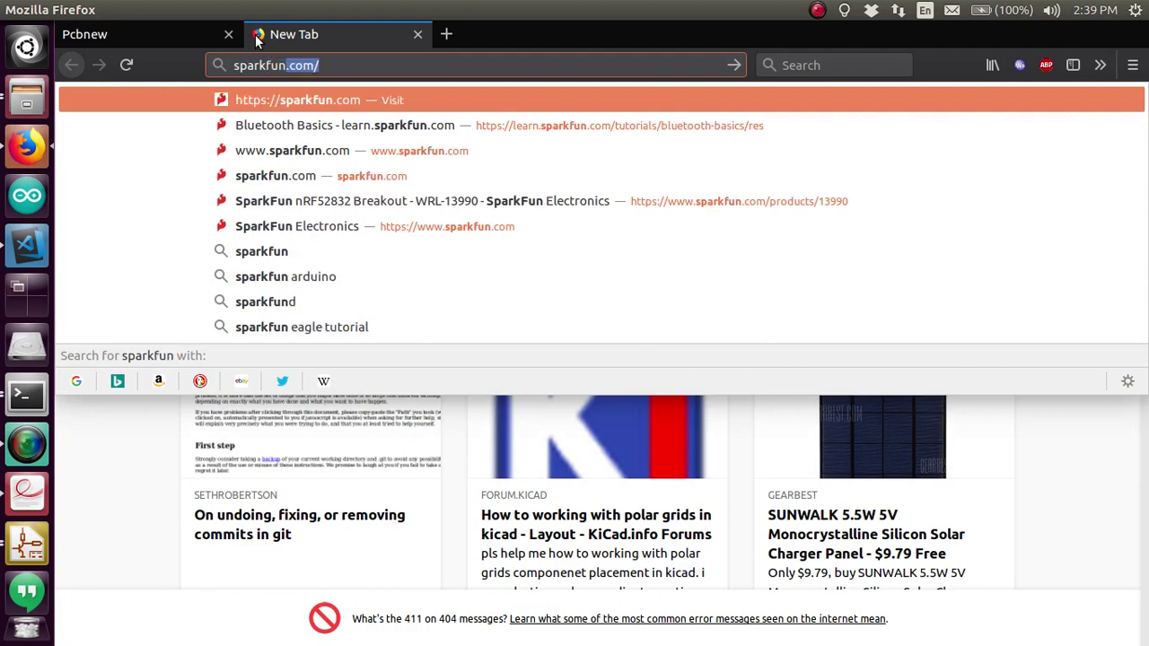
{"action": "type", "text": "kicad"}
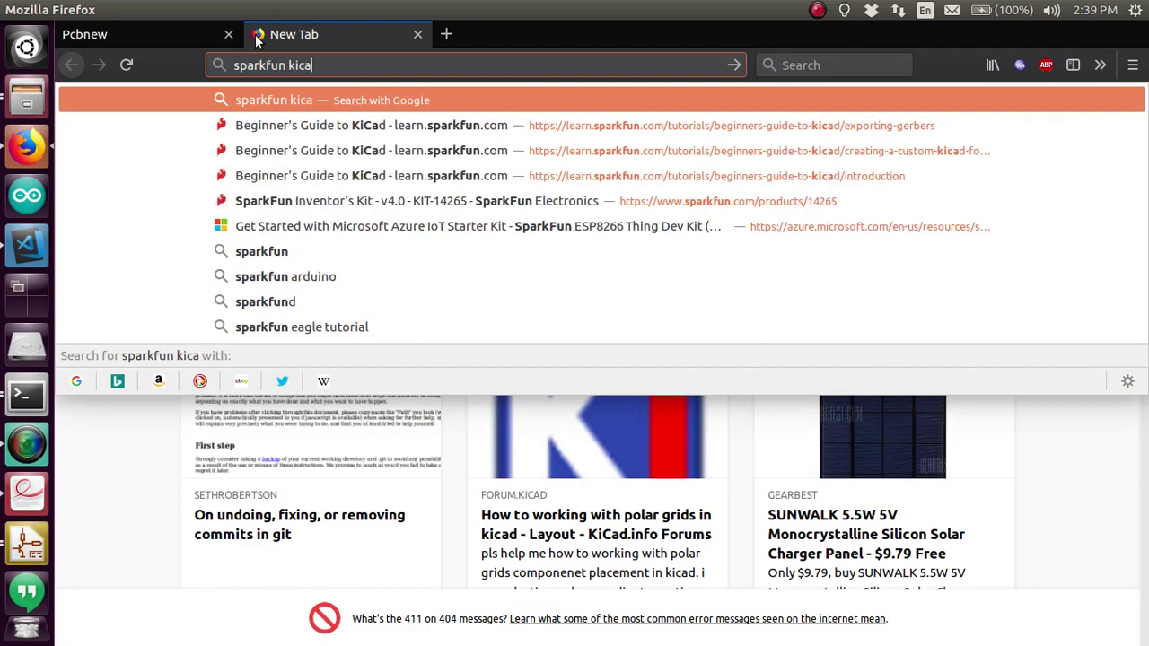
{"action": "left_click", "coordinate": [307, 126]}
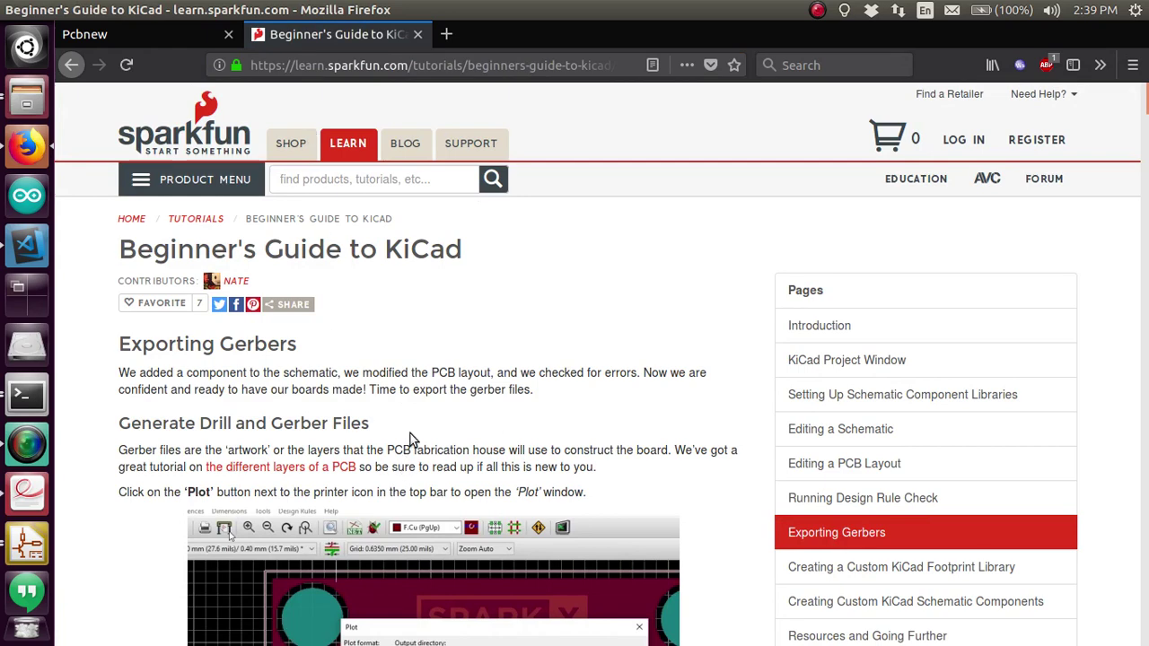
Read through the guide's Exporting Gerbers section, then return to KiCad's Footprint Editor
{"action": "scroll", "coordinate": [410, 434], "scroll_direction": "down", "scroll_amount": 5}
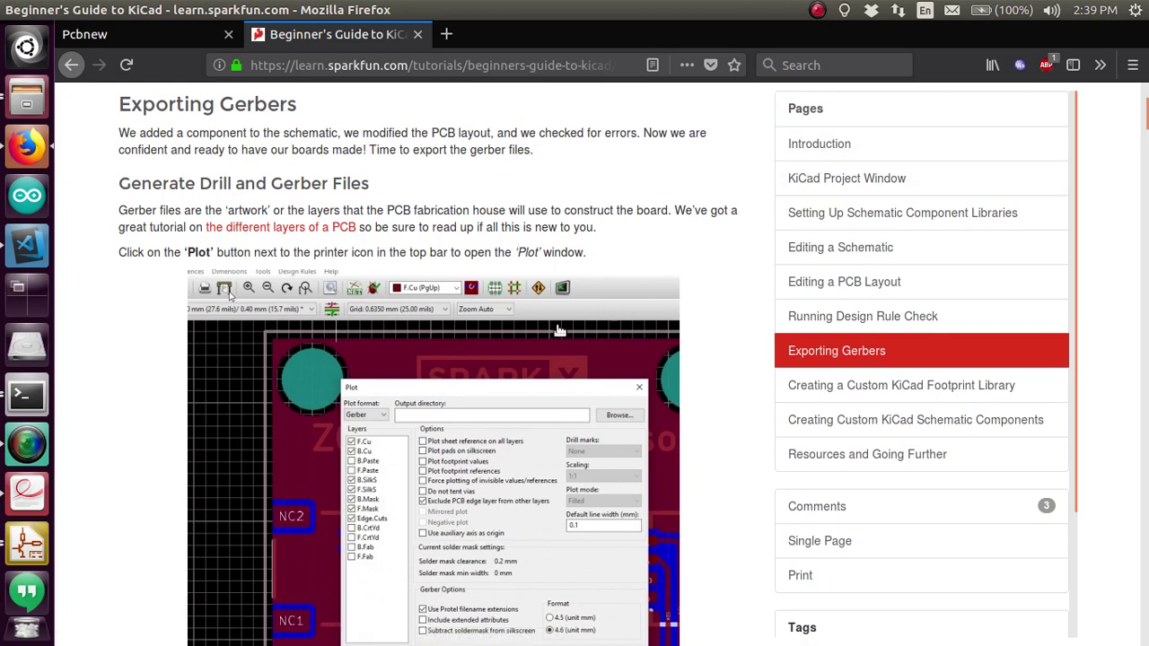
{"action": "scroll", "coordinate": [560, 330], "scroll_direction": "down", "scroll_amount": 8}
{"action": "scroll", "coordinate": [559, 331], "scroll_direction": "down", "scroll_amount": 10}
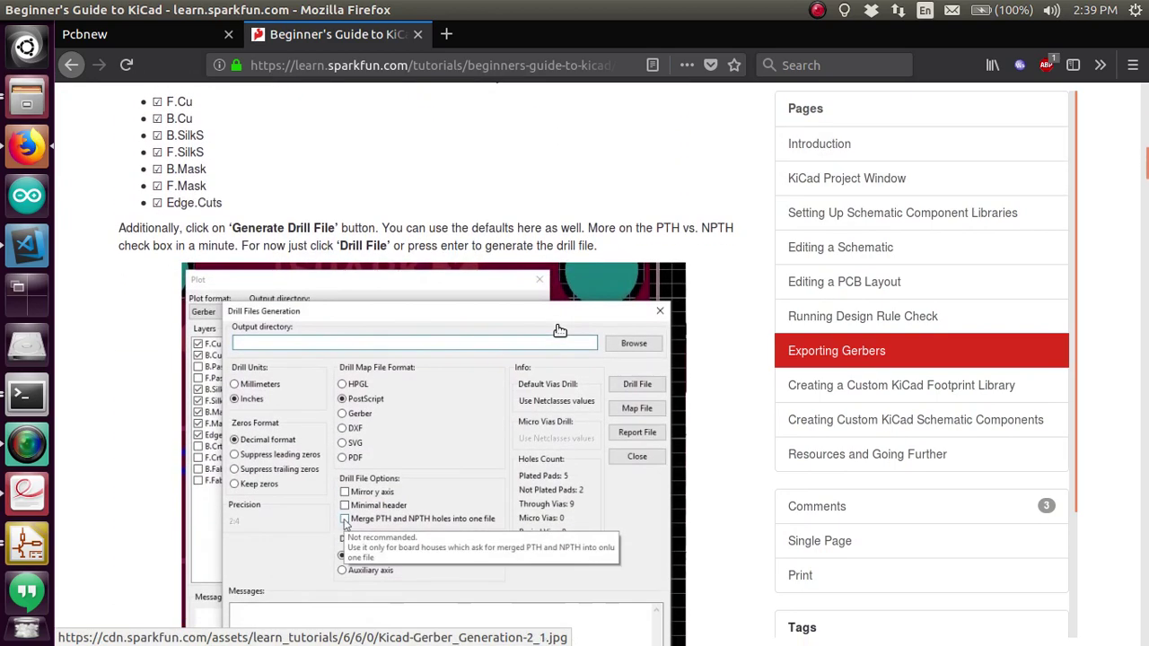
{"action": "scroll", "coordinate": [559, 331], "scroll_direction": "up", "scroll_amount": 15}
{"action": "scroll", "coordinate": [559, 331], "scroll_direction": "up", "scroll_amount": 6}
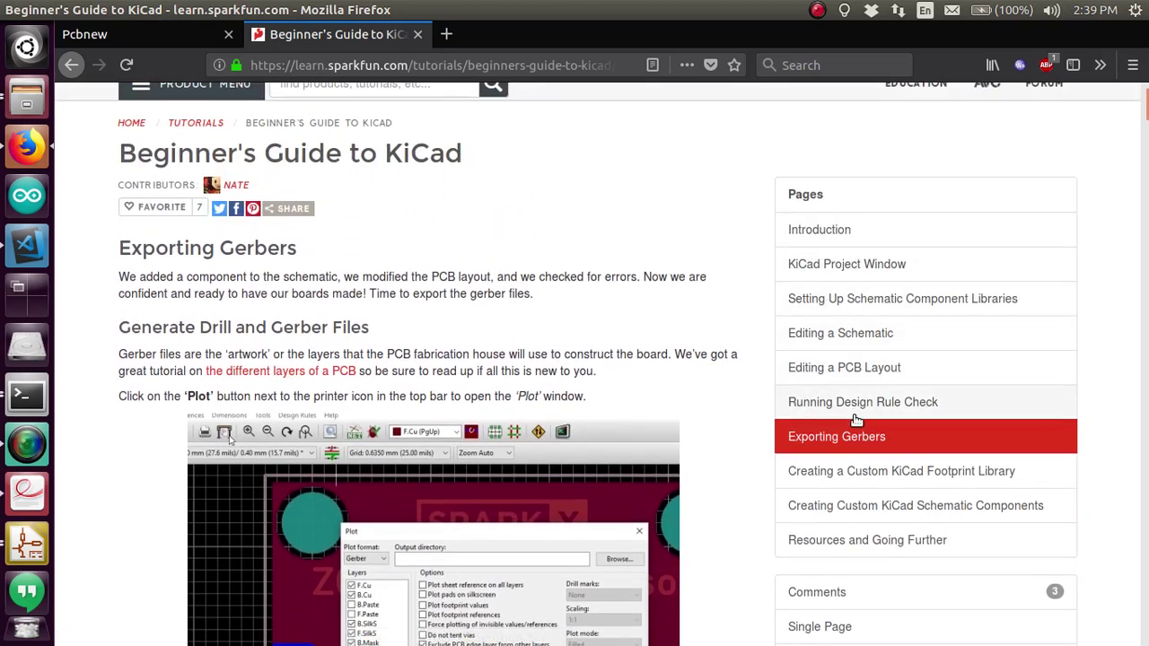
{"action": "scroll", "coordinate": [739, 318], "scroll_direction": "down", "scroll_amount": 4}
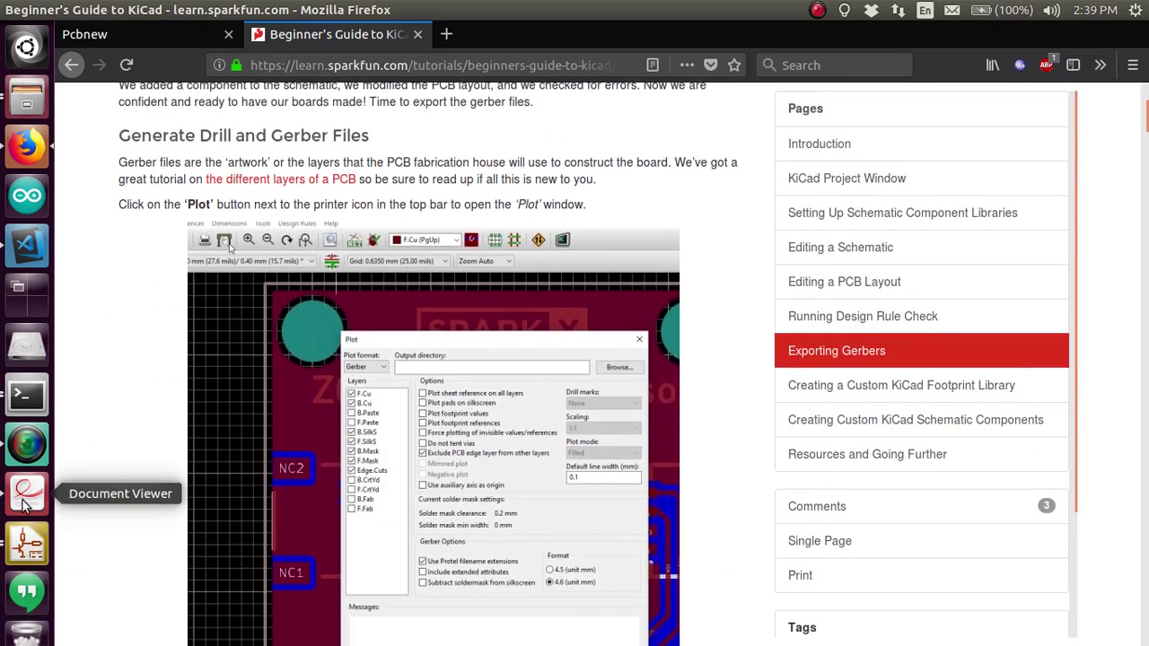
{"action": "left_click", "coordinate": [26, 541]}
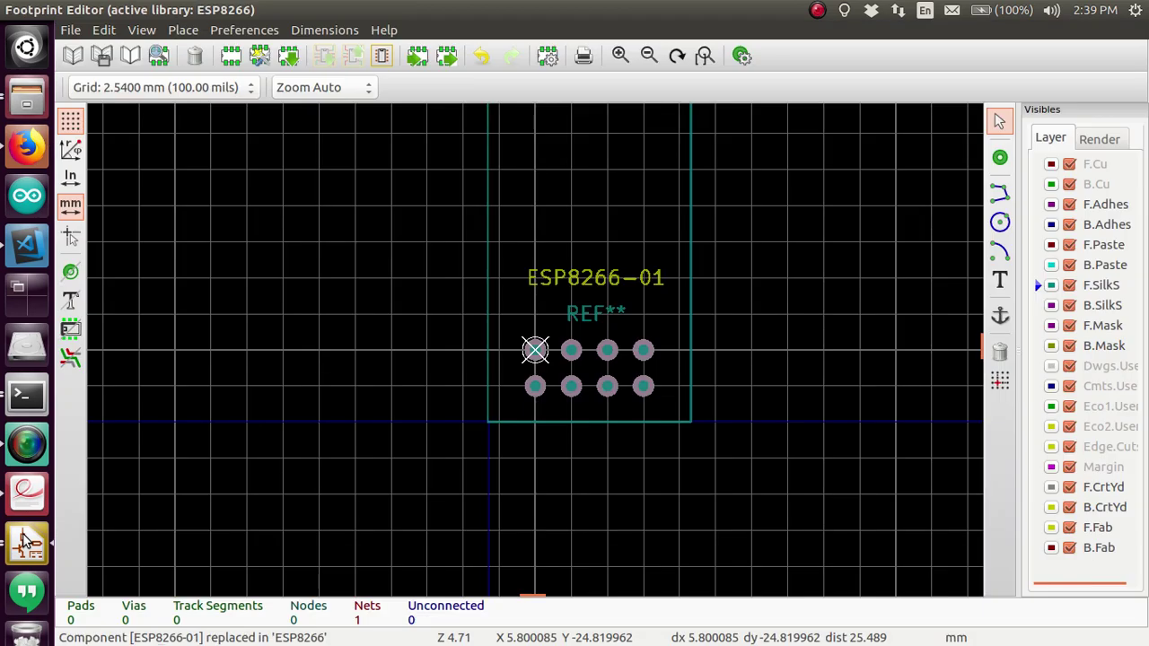